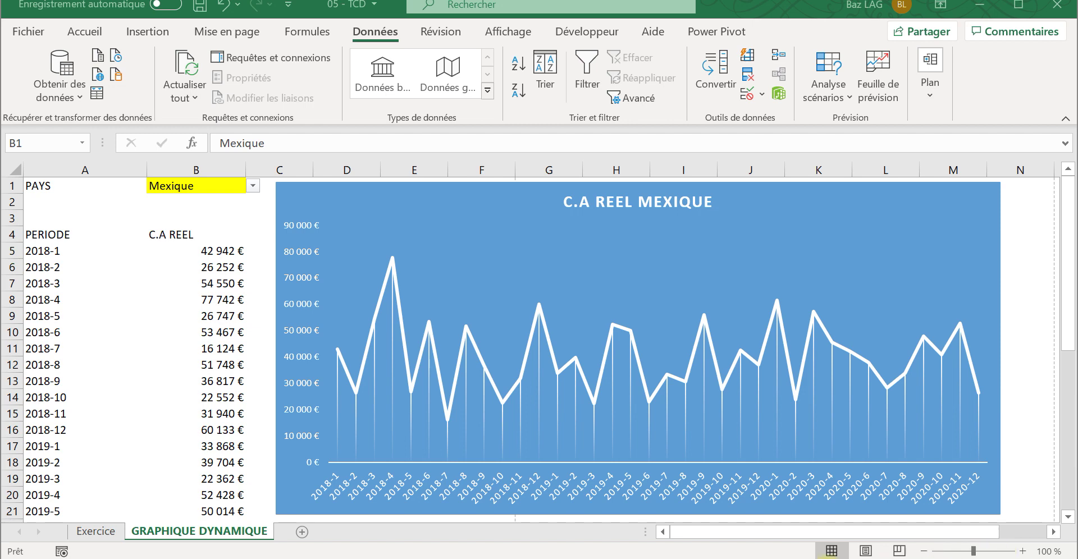
Switch the country in cell B1 of the dynamic chart sheet to France and subsequently to JAPON.
{"action": "left_click", "coordinate": [225, 208]}
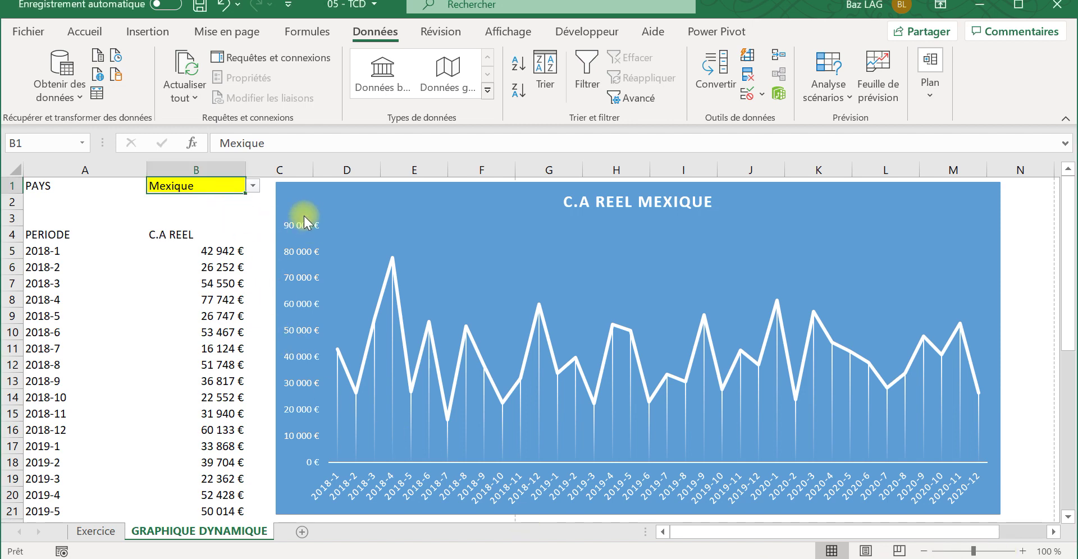
{"action": "left_click", "coordinate": [253, 186]}
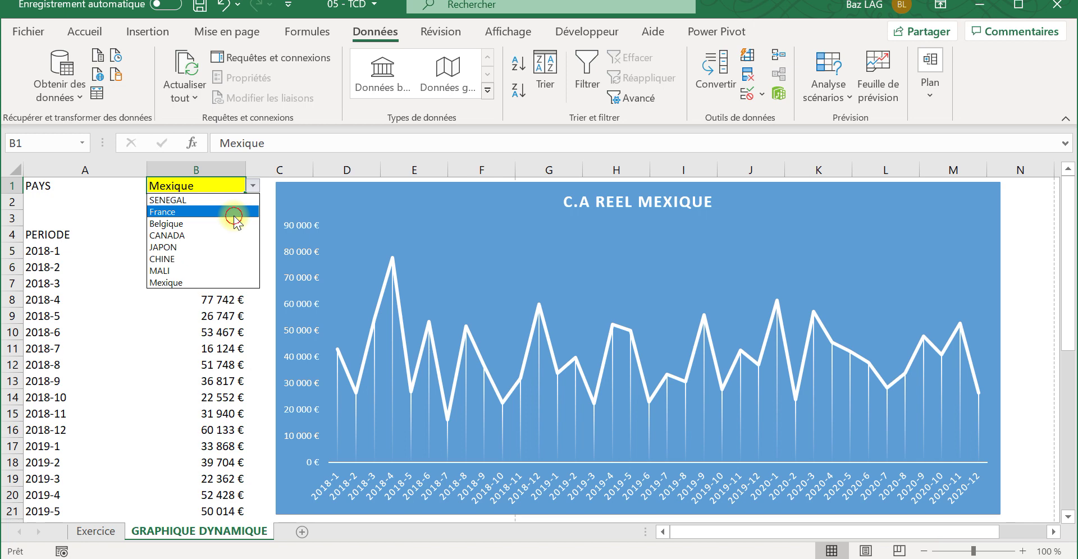
{"action": "left_click", "coordinate": [233, 216]}
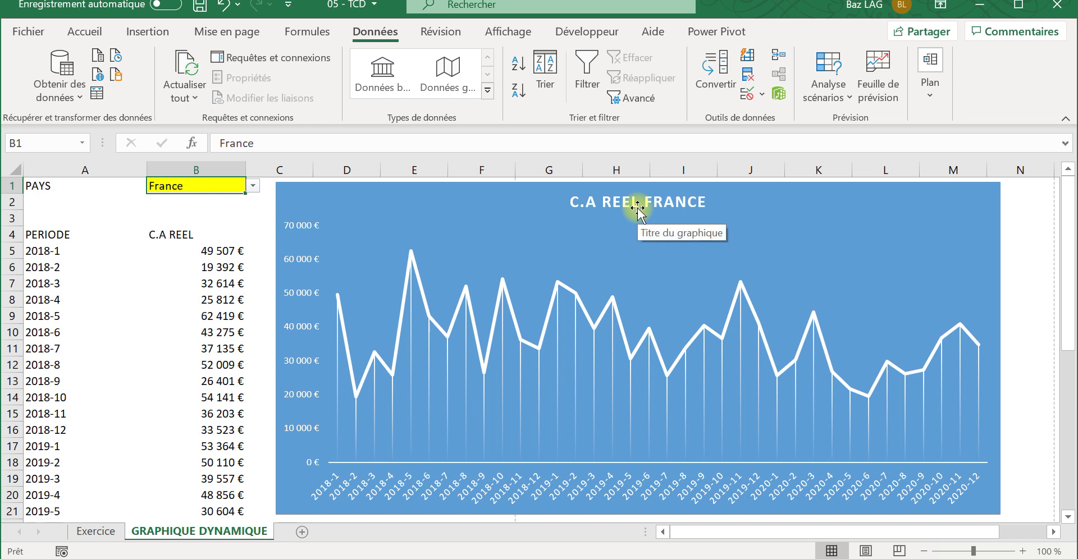
{"action": "left_click", "coordinate": [251, 186]}
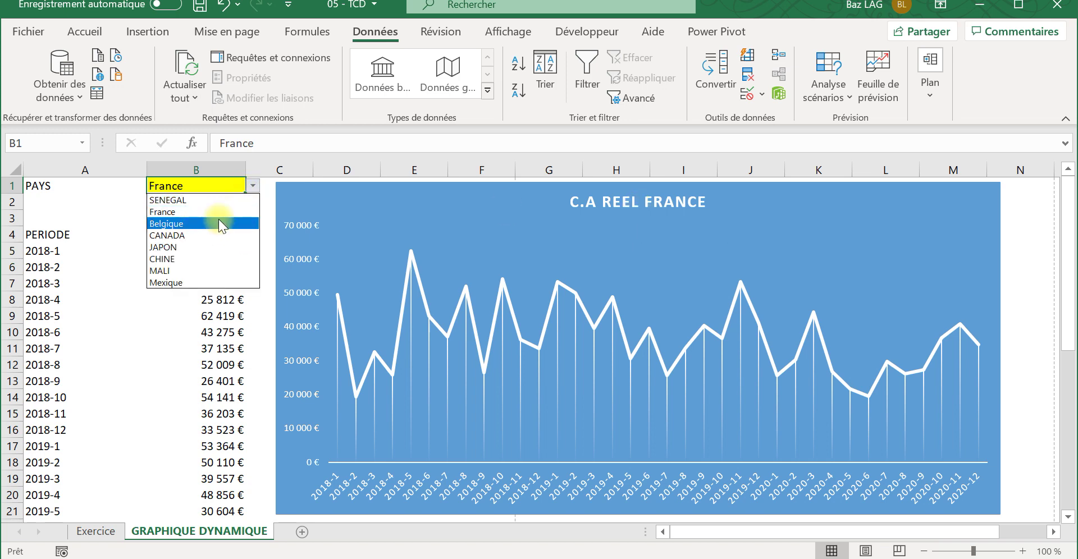
{"action": "left_click", "coordinate": [207, 246]}
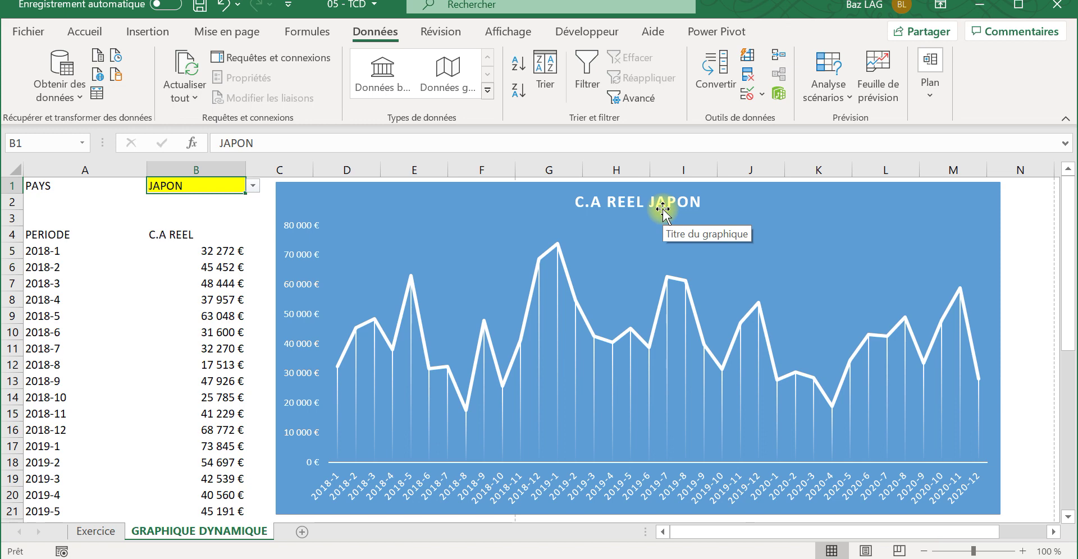
Add a new worksheet and hide its gridlines.
{"action": "left_click", "coordinate": [302, 532]}
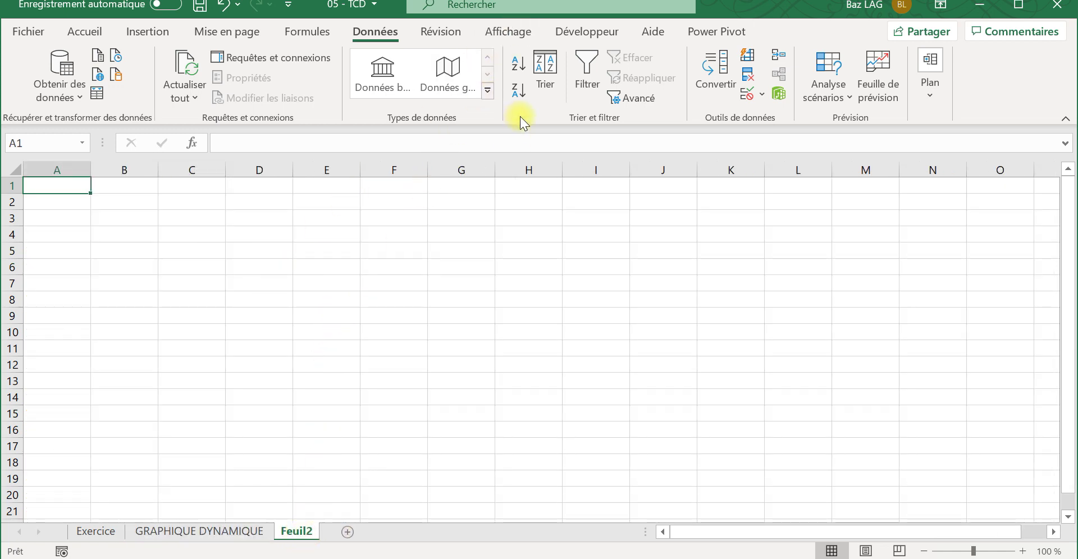
{"action": "left_click", "coordinate": [513, 25]}
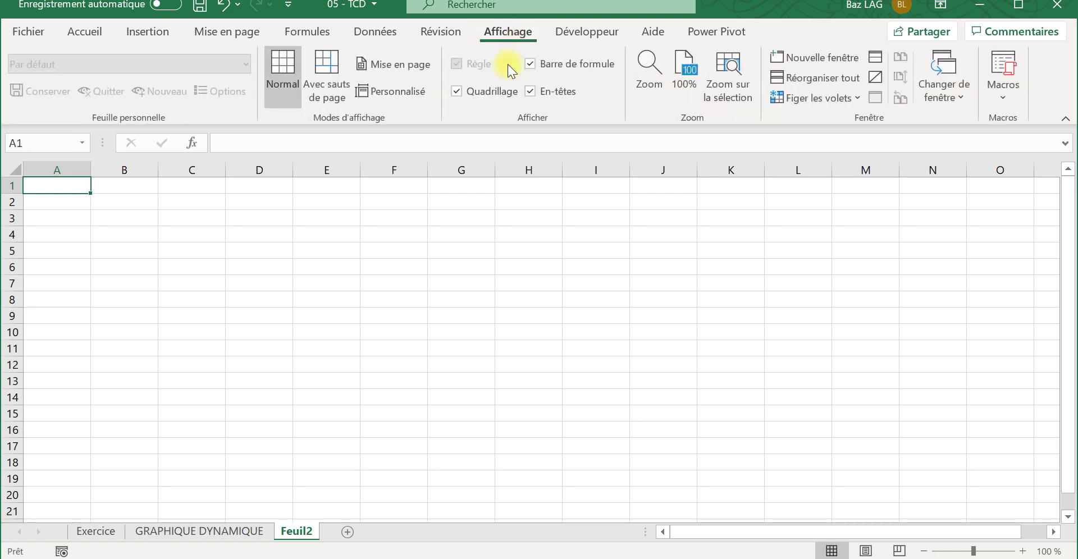
{"action": "left_click", "coordinate": [457, 92]}
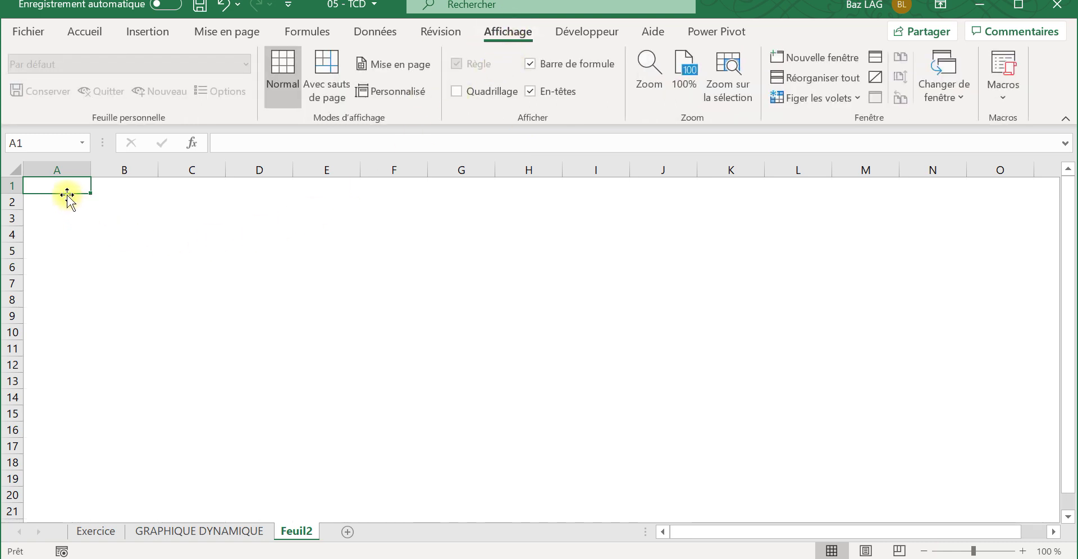
Enter the label PAYS in cell A1 of the new sheet.
{"action": "type", "text": "P"}
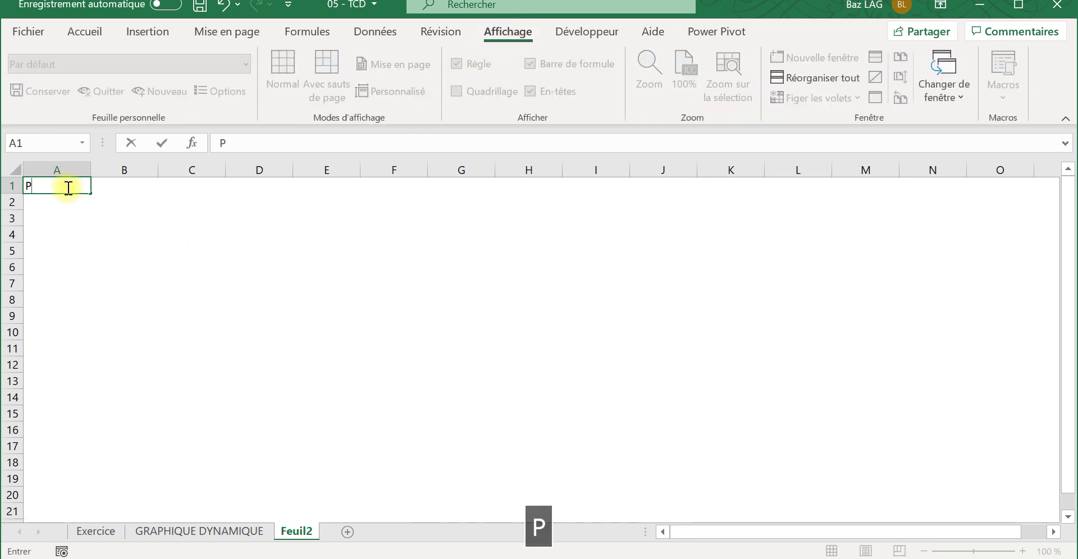
{"action": "type", "text": "AYS"}
{"action": "key", "text": "Tab"}
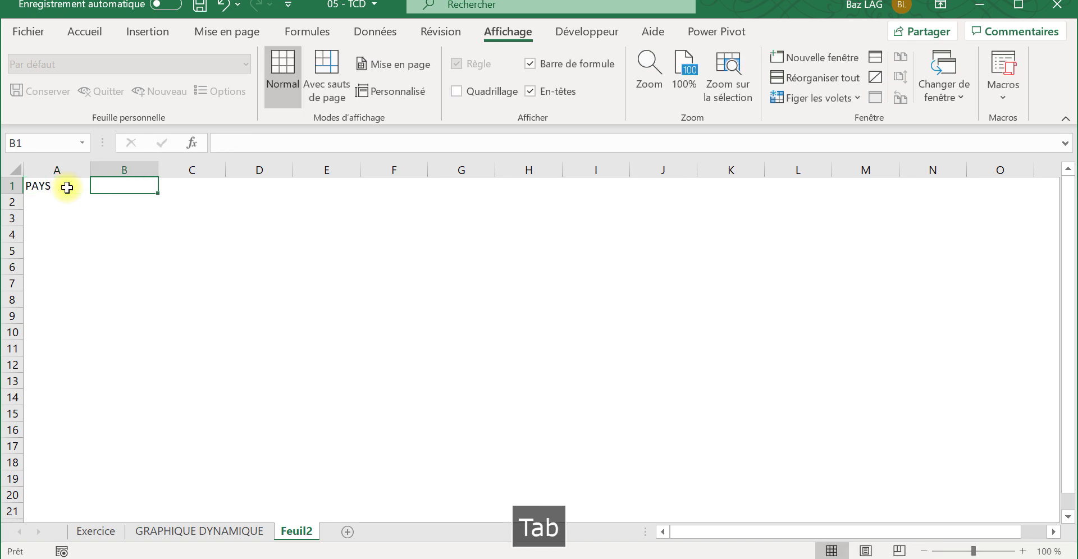
Format the PAYS label in A1 as bold 12 pt purple text on a yellow fill.
{"action": "left_click", "coordinate": [69, 185]}
{"action": "left_click", "coordinate": [84, 31]}
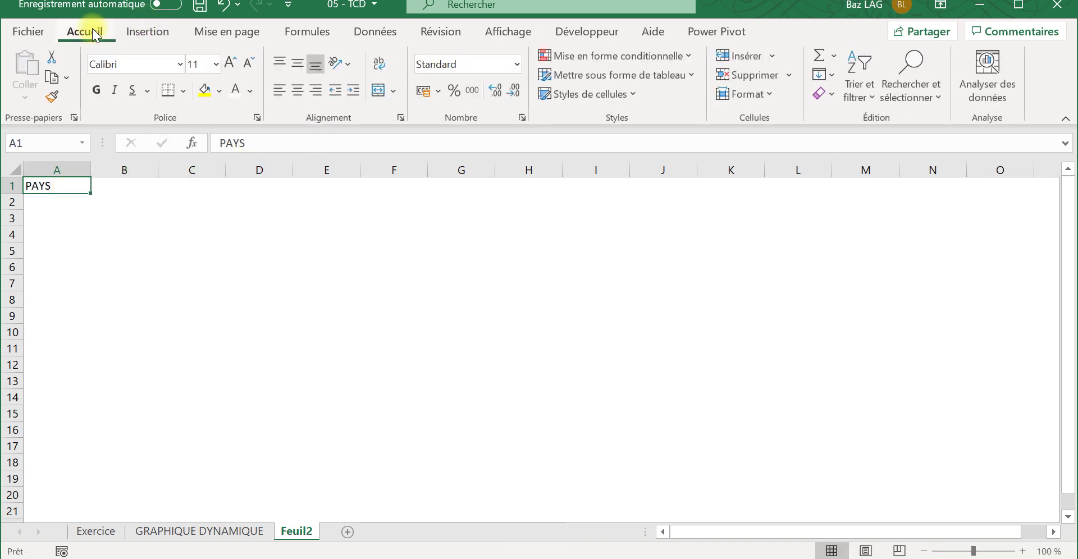
{"action": "left_click", "coordinate": [98, 91]}
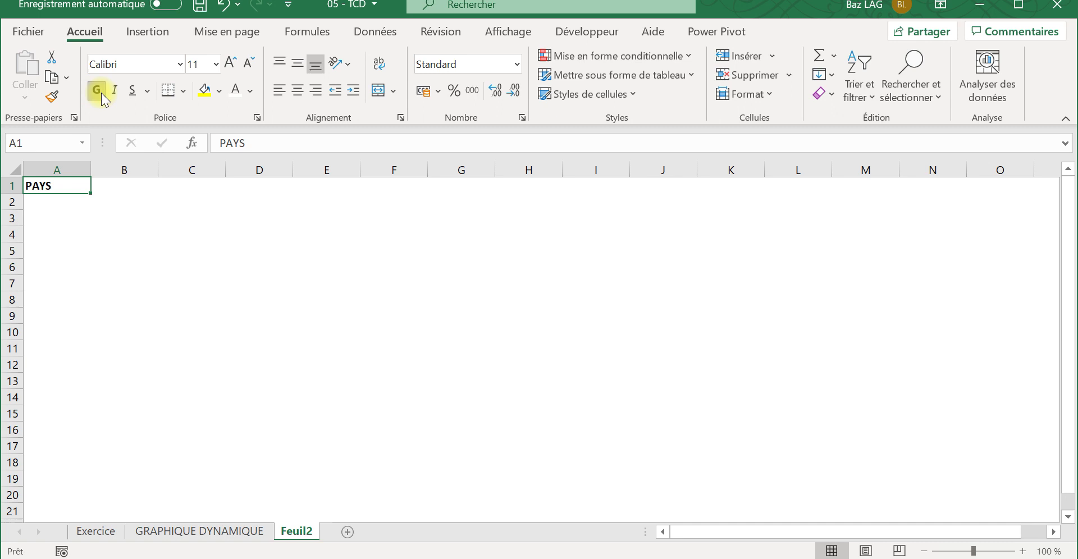
{"action": "left_click", "coordinate": [218, 96]}
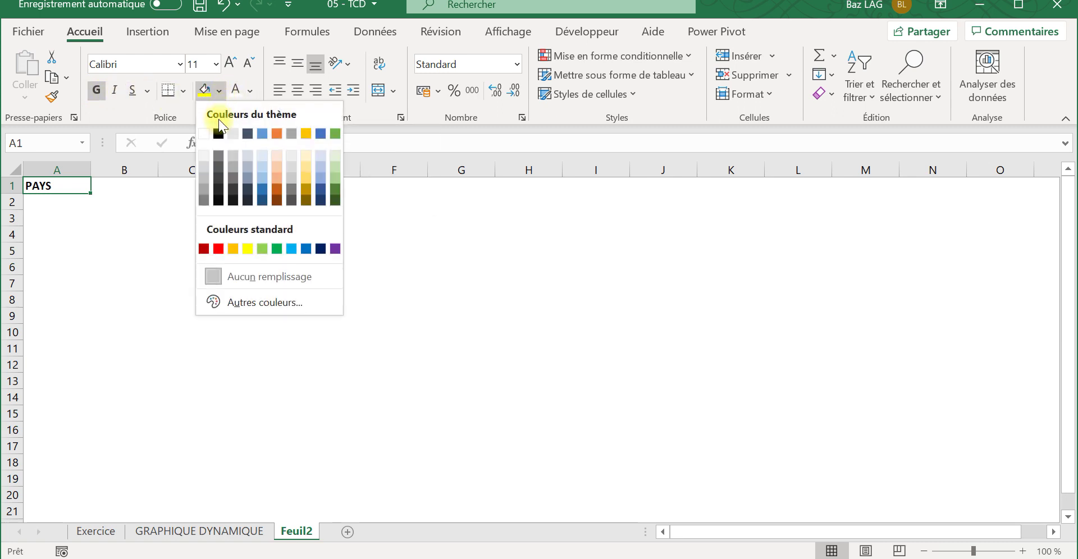
{"action": "left_click", "coordinate": [237, 247]}
{"action": "left_click", "coordinate": [251, 91]}
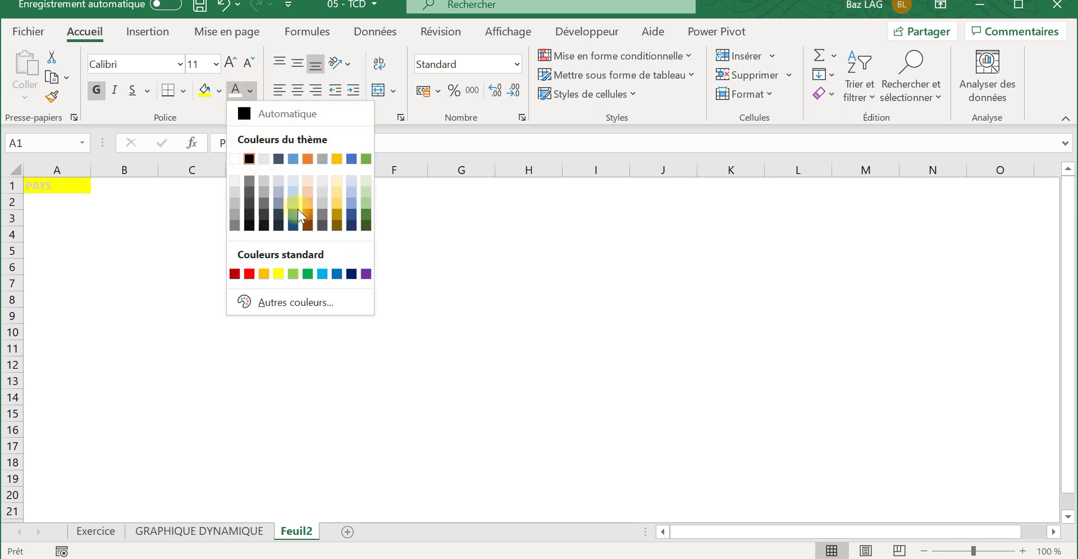
{"action": "left_click", "coordinate": [362, 273]}
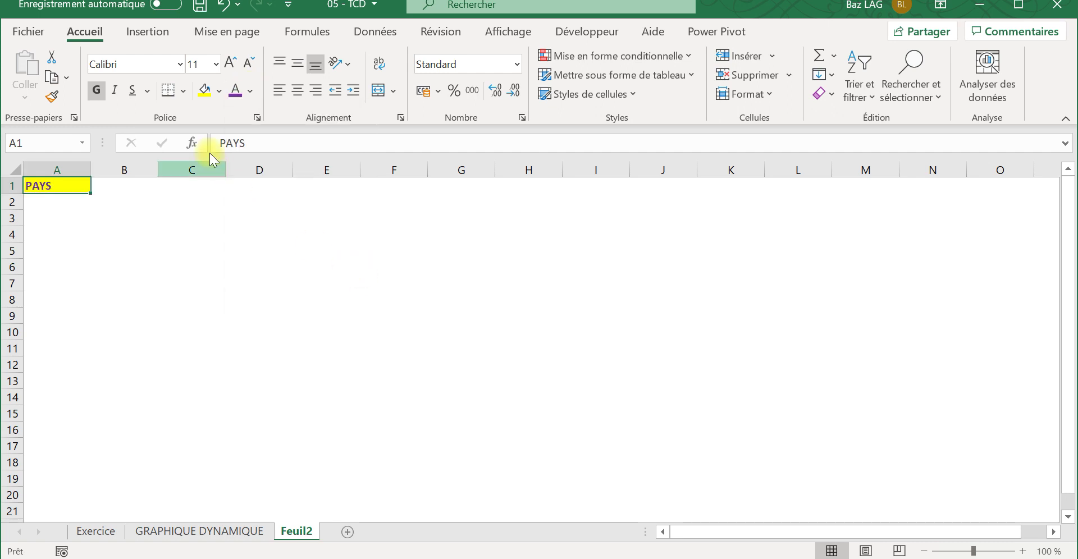
{"action": "left_click", "coordinate": [230, 62]}
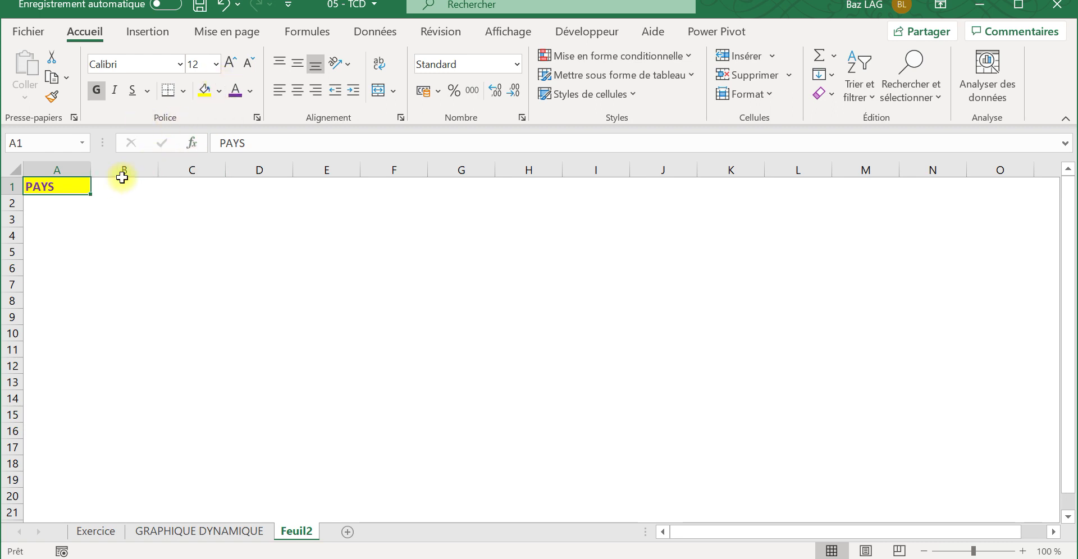
Widen columns A and B and give cell B1 a light grey fill.
{"action": "left_click_drag", "start_coordinate": [95, 170], "coordinate": [128, 170]}
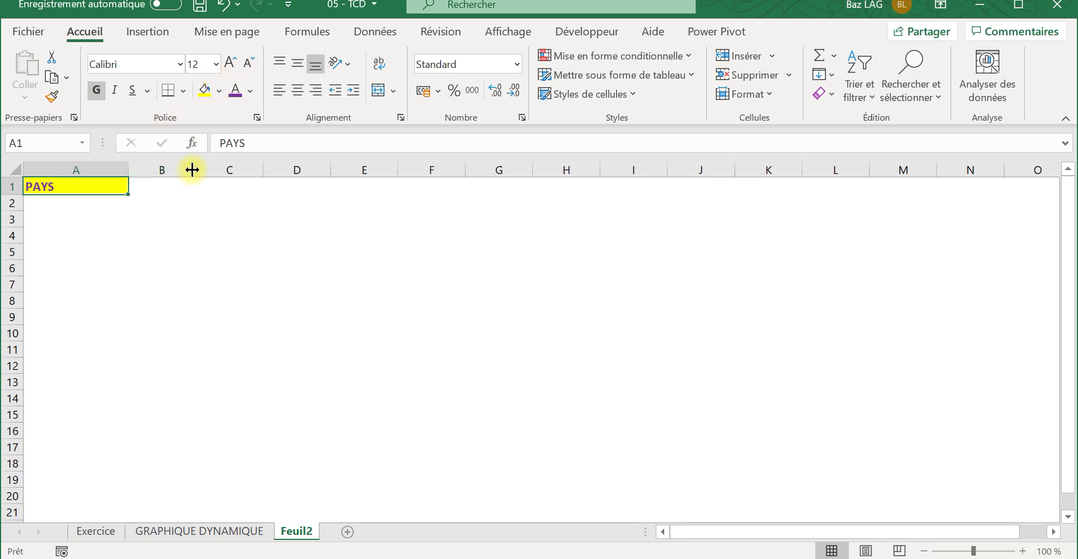
{"action": "left_click_drag", "start_coordinate": [194, 170], "coordinate": [266, 170]}
{"action": "left_click", "coordinate": [204, 189]}
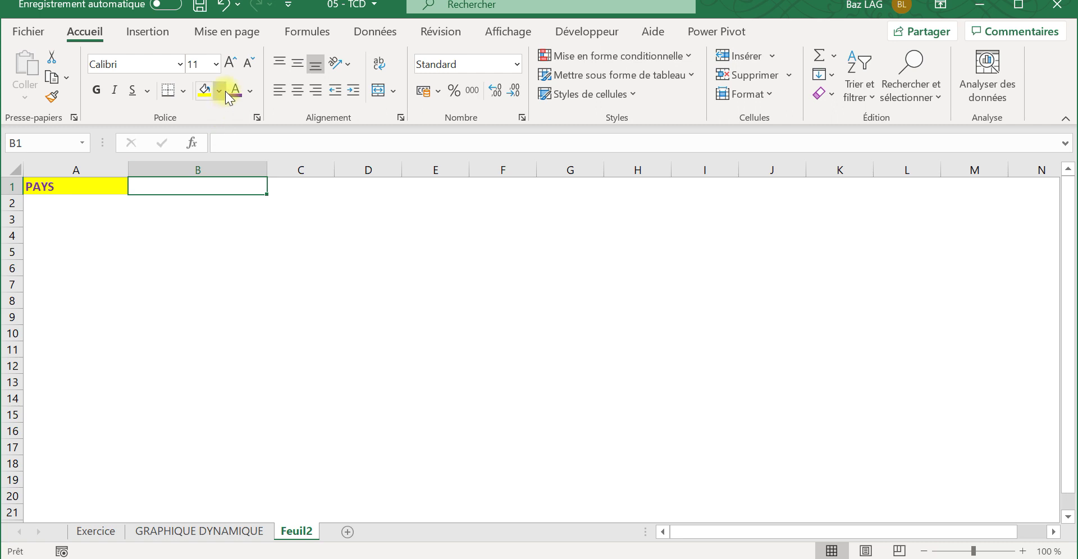
{"action": "left_click", "coordinate": [227, 92]}
{"action": "left_click", "coordinate": [228, 156]}
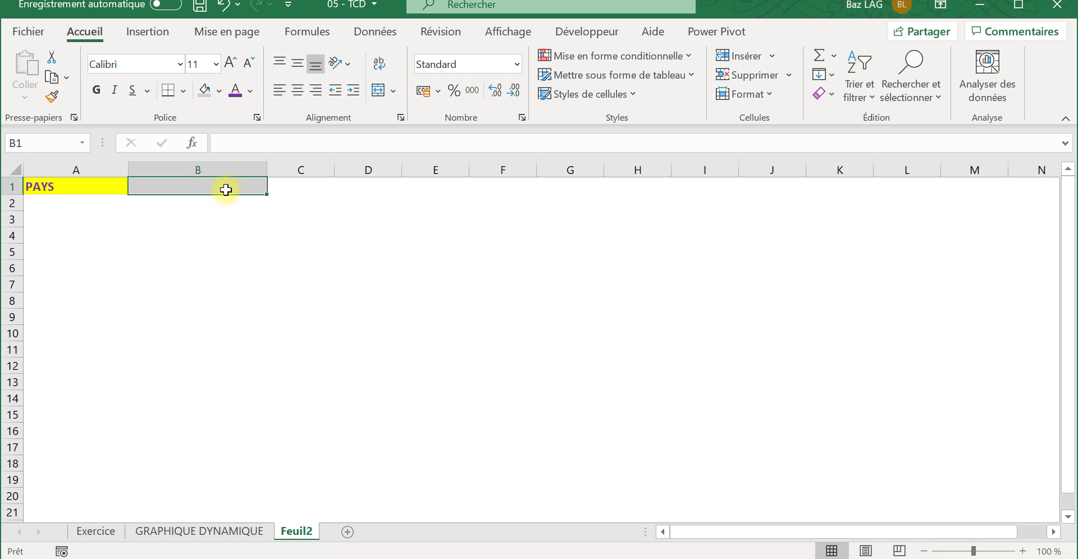
Enter the column heading PERIODE in cell A5.
{"action": "left_click", "coordinate": [70, 268]}
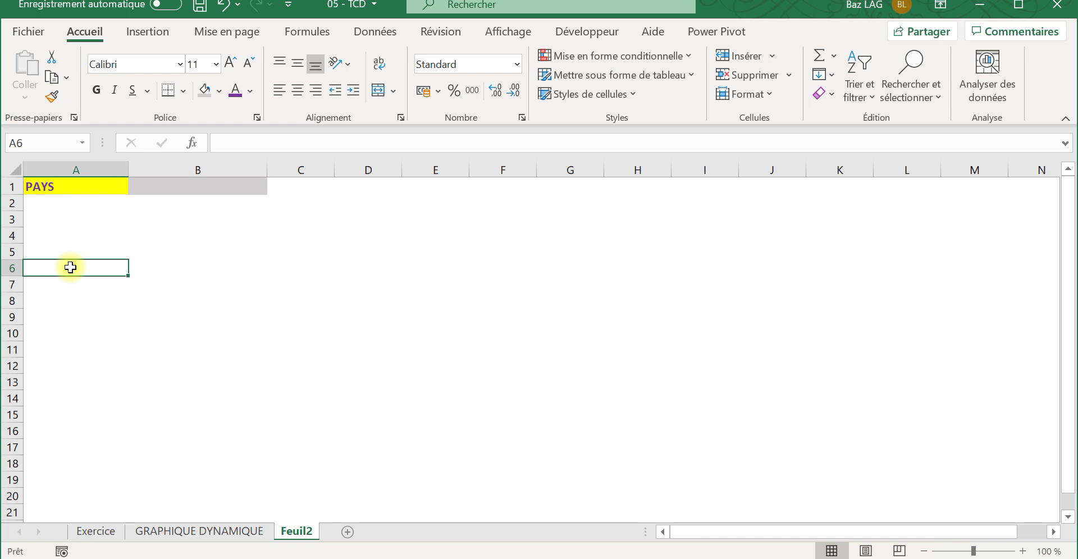
{"action": "key", "text": "Up"}
{"action": "type", "text": "PE"}
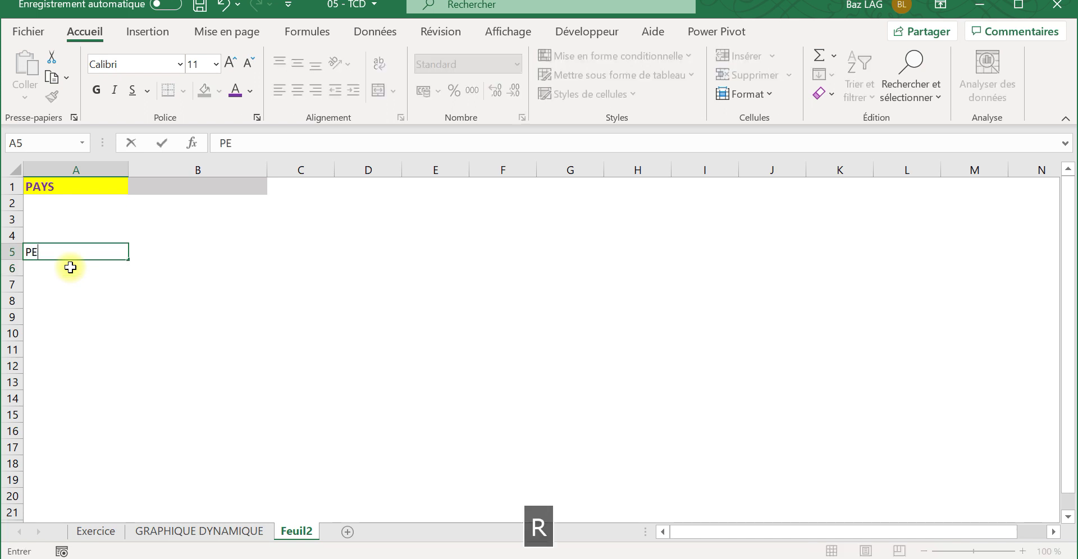
{"action": "type", "text": "RIODE"}
{"action": "key", "text": "Tab"}
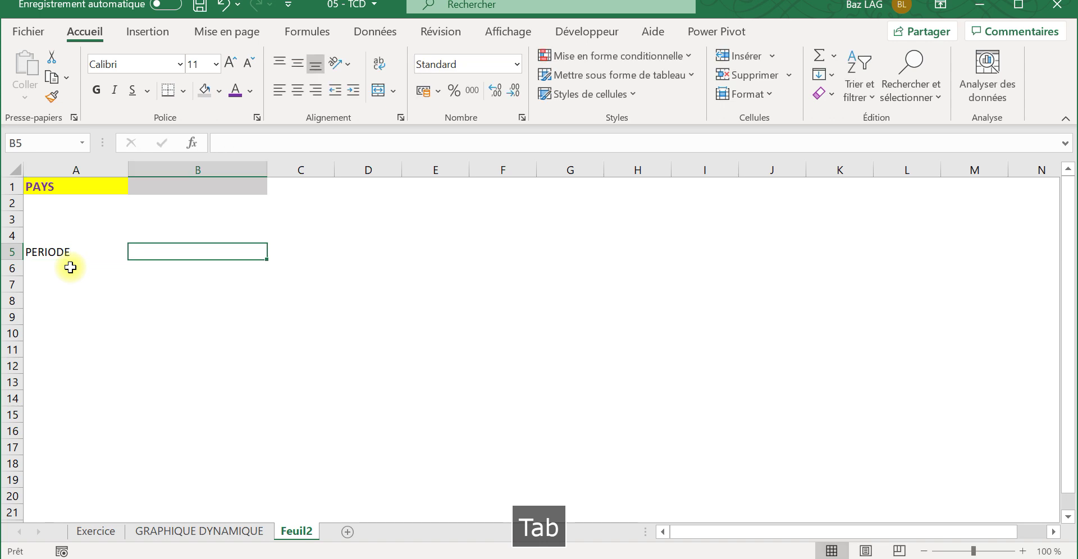
Enter the column heading C.A REEL in cell B5.
{"action": "type", "text": "C.A"}
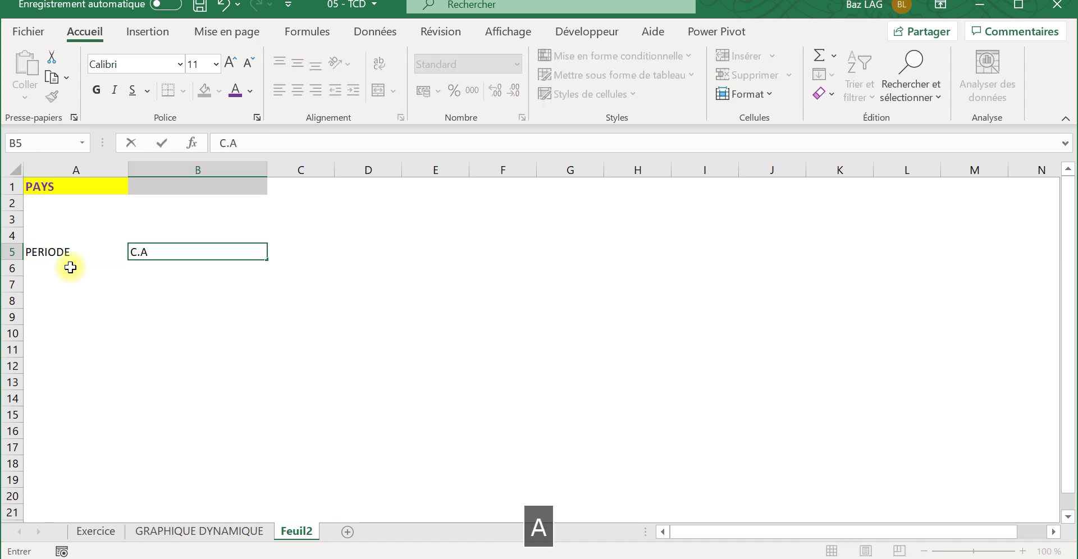
{"action": "key", "text": "Tab"}
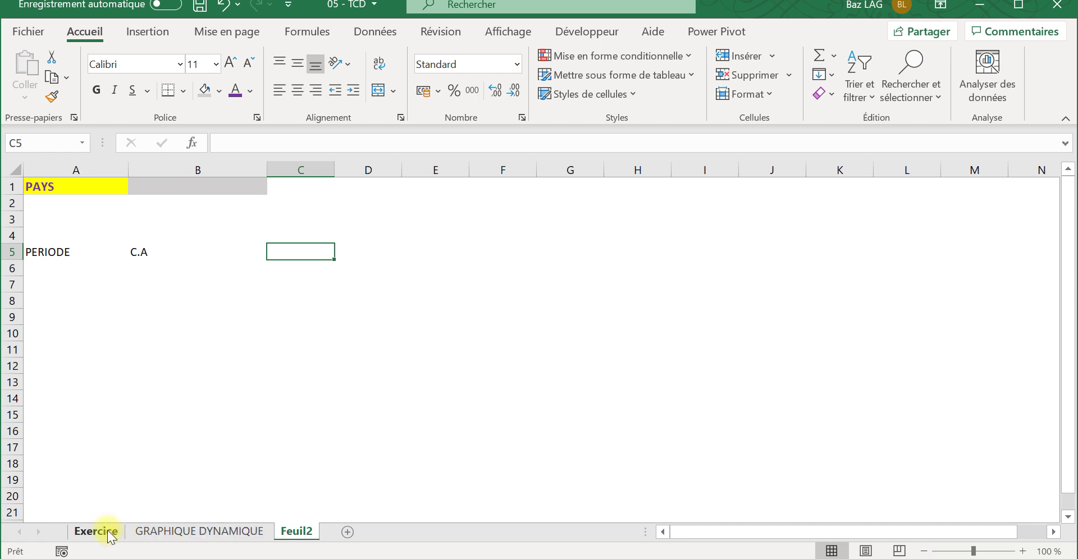
{"action": "left_click", "coordinate": [176, 250]}
{"action": "left_click", "coordinate": [295, 141]}
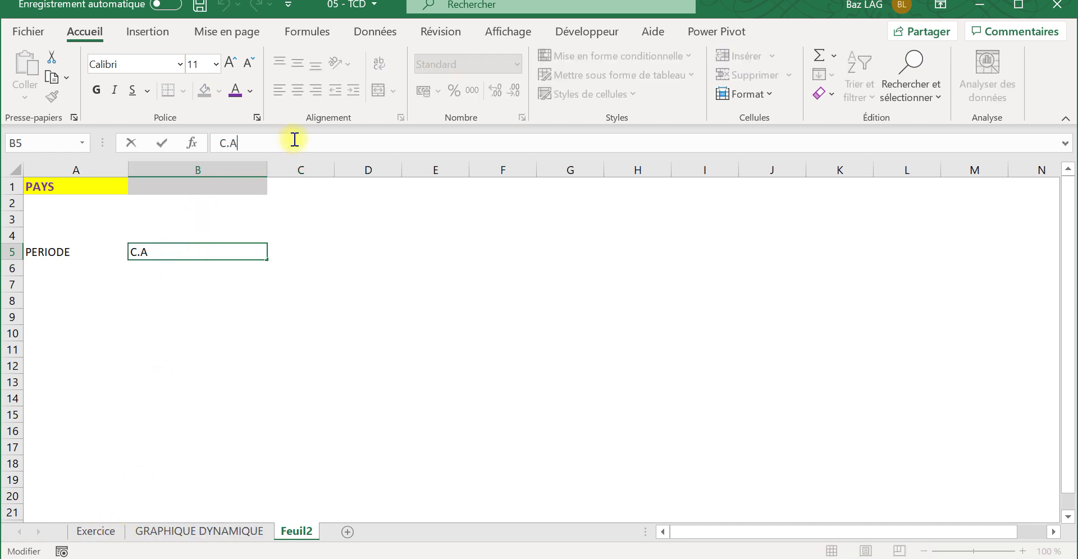
{"action": "type", "text": "REEL"}
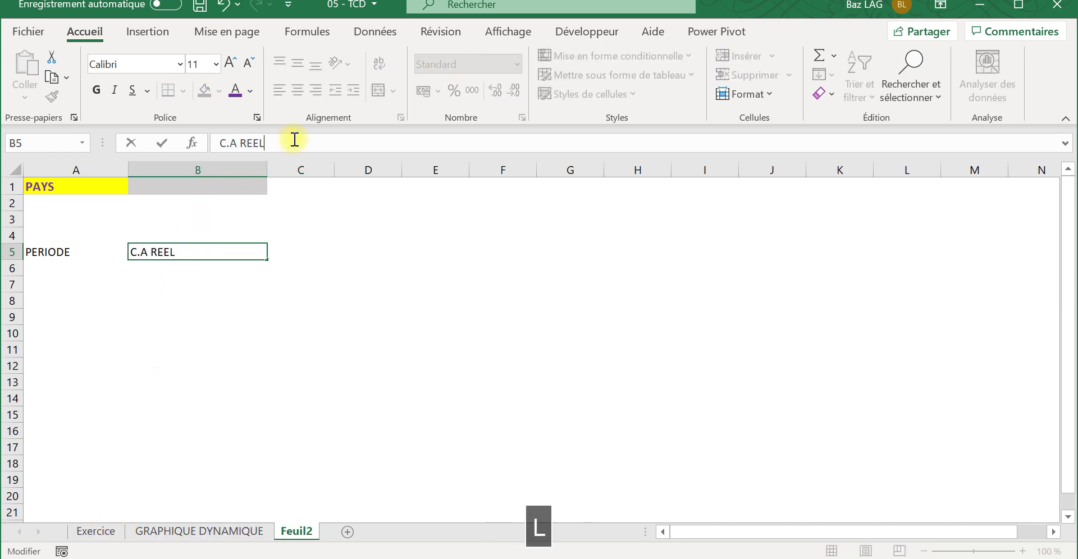
{"action": "key", "text": "Tab"}
Enter the heading C.A OBJECTIF in cell C5 and widen column C to fit it.
{"action": "type", "text": "C"}
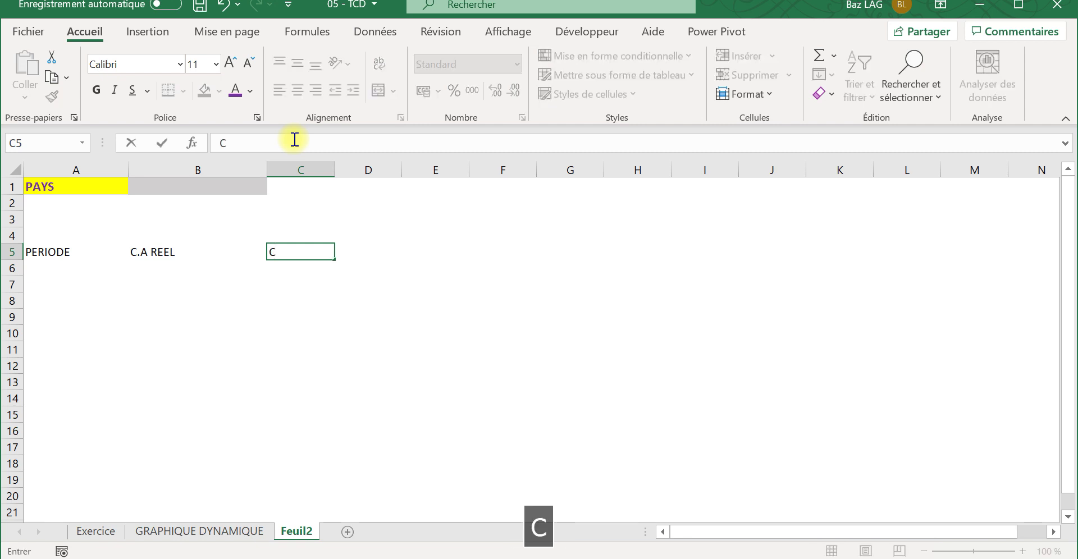
{"action": "type", "text": ".A O"}
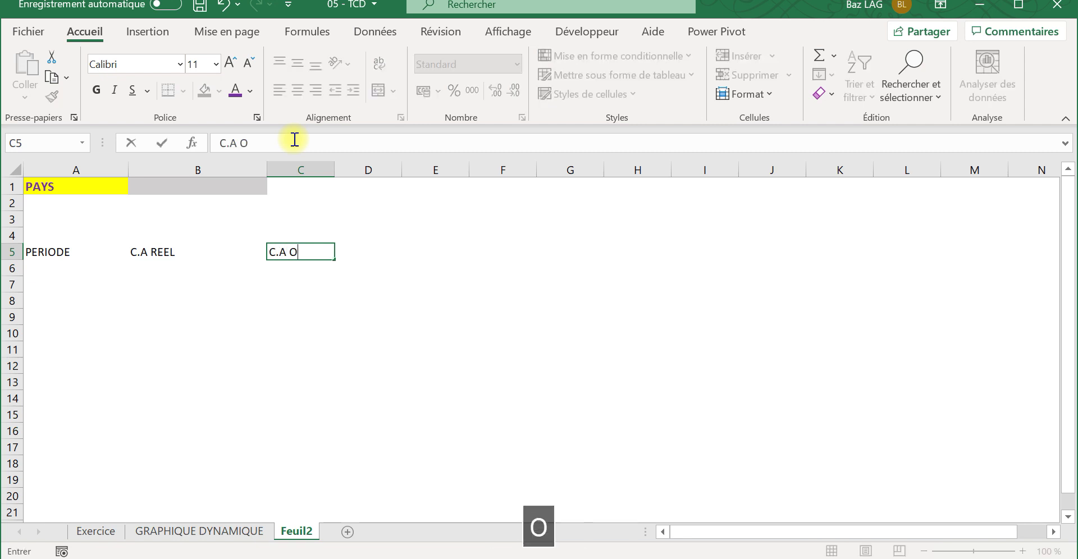
{"action": "type", "text": "BJECT"}
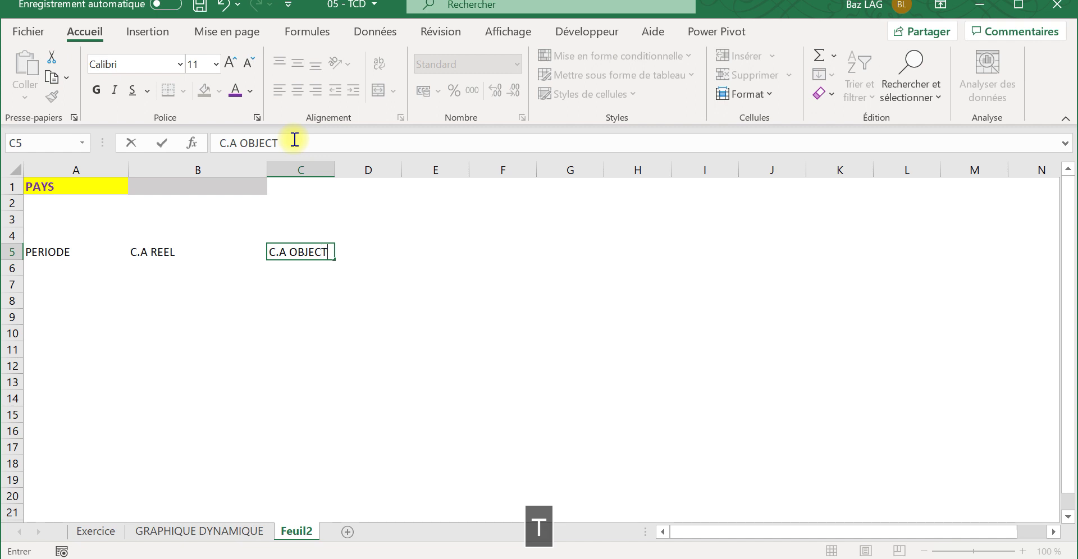
{"action": "type", "text": "IF"}
{"action": "key", "text": "Tab"}
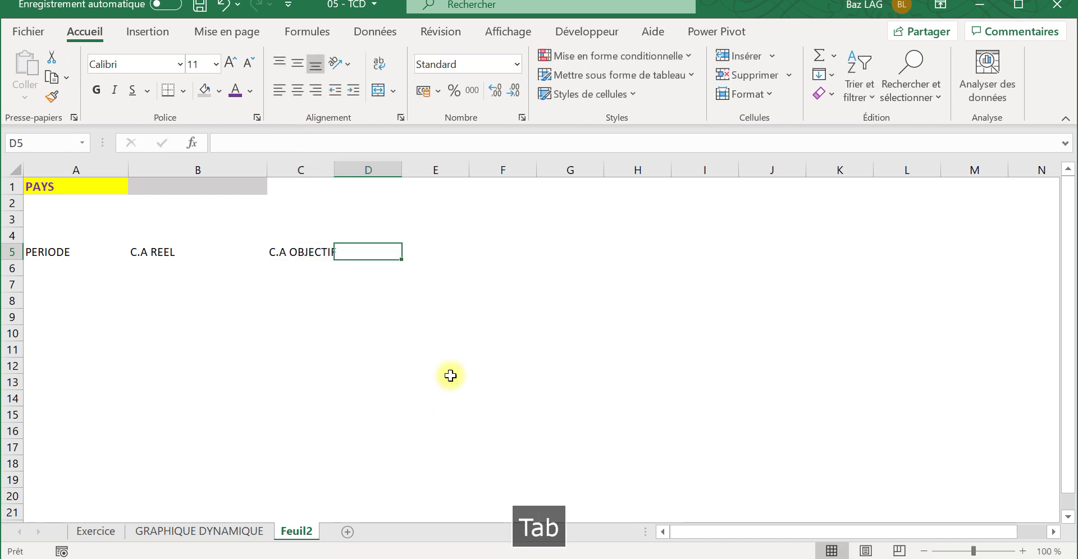
{"action": "left_click_drag", "start_coordinate": [337, 170], "coordinate": [359, 170]}
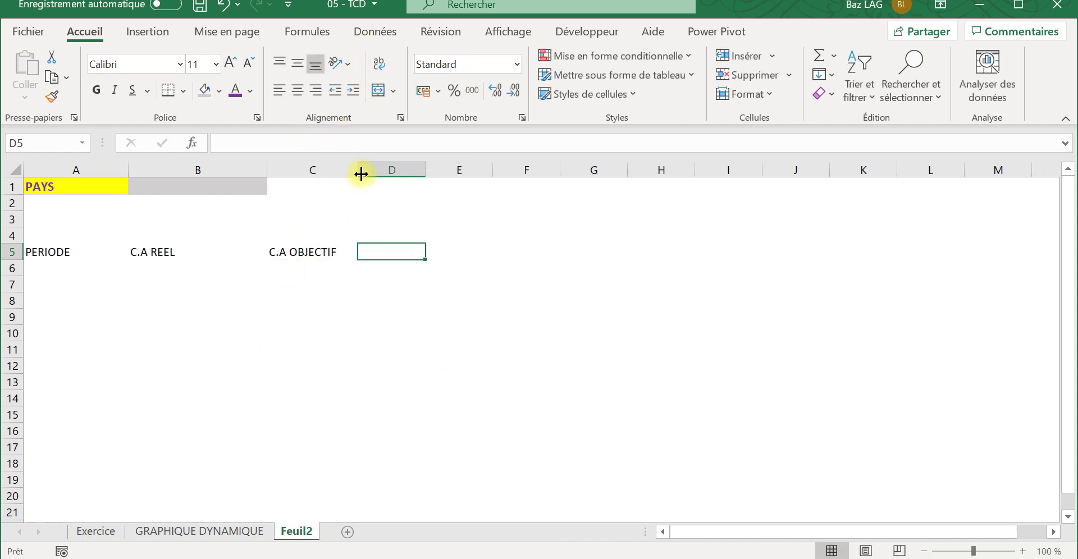
Review the finished chart on the GRAPHIQUE DYNAMIQUE sheet and return to Feuil2.
{"action": "left_click", "coordinate": [201, 531]}
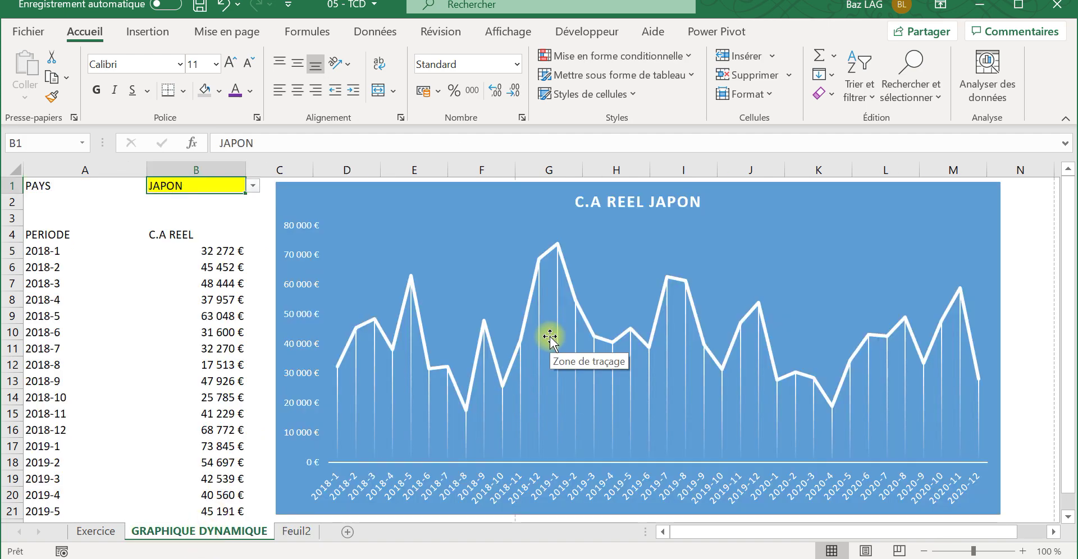
{"action": "left_click", "coordinate": [291, 532]}
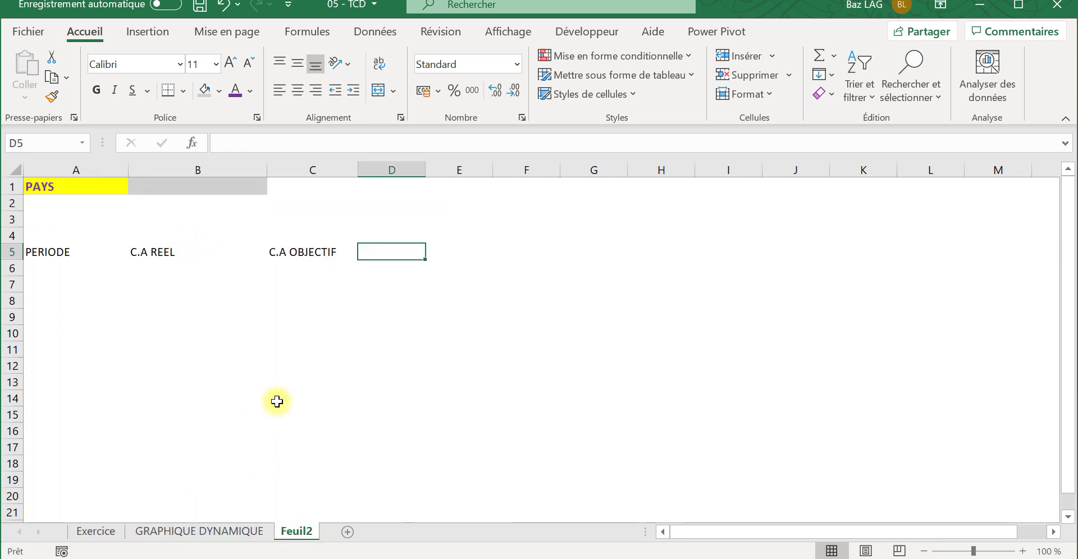
Go to the first data row of the Exercice sheet and inspect the years available in the DATE column's filter.
{"action": "left_click", "coordinate": [96, 532]}
{"action": "scroll", "coordinate": [129, 315], "scroll_direction": "up", "scroll_amount": 8}
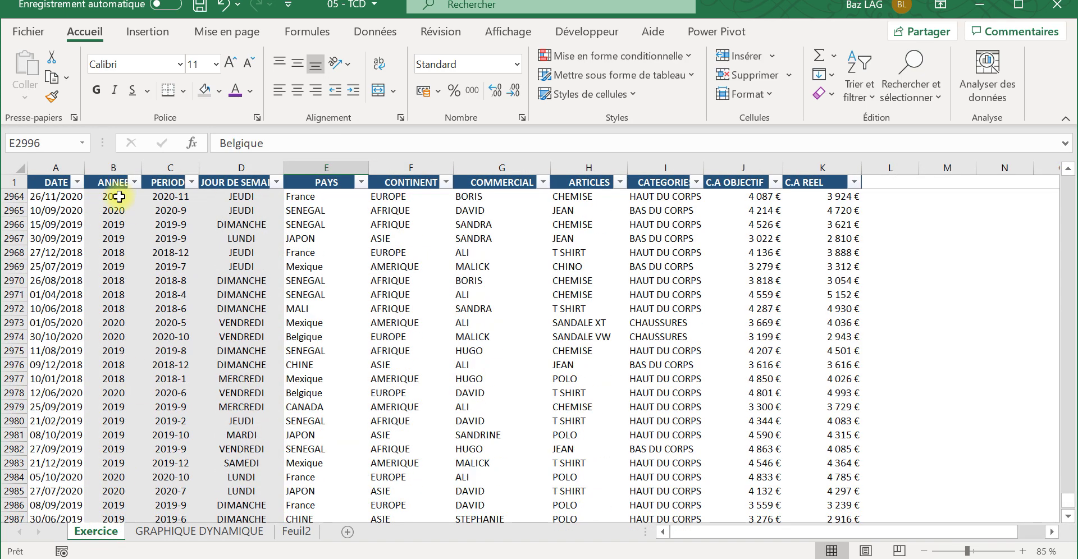
{"action": "left_click", "coordinate": [57, 181]}
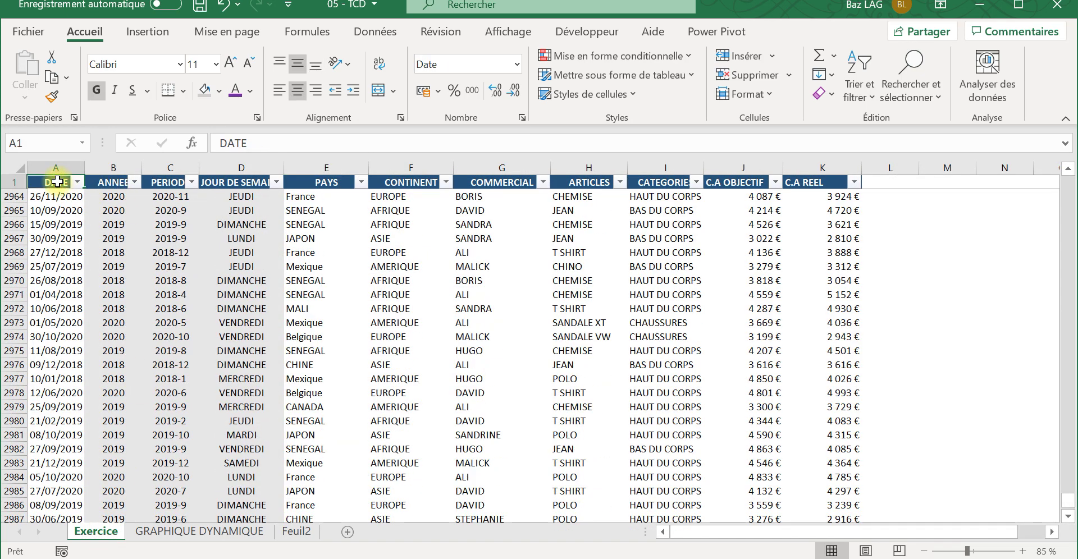
{"action": "key", "text": "Down"}
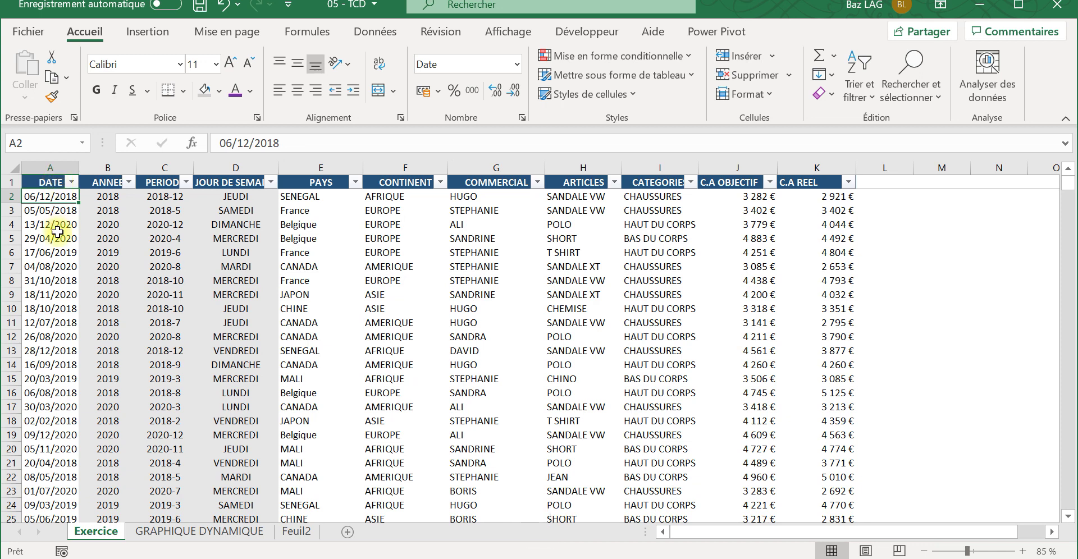
{"action": "left_click", "coordinate": [71, 184]}
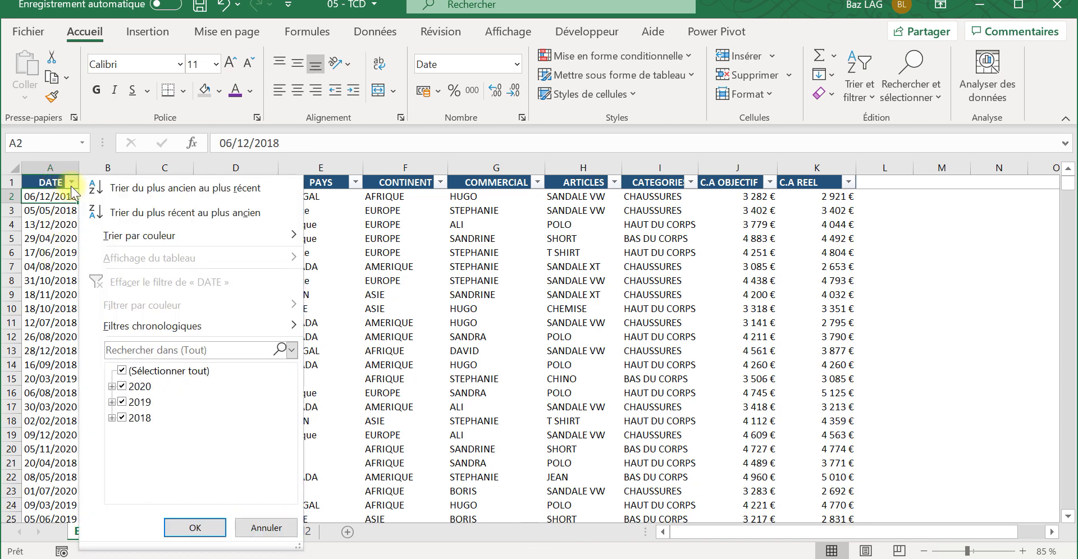
{"action": "left_click", "coordinate": [441, 249]}
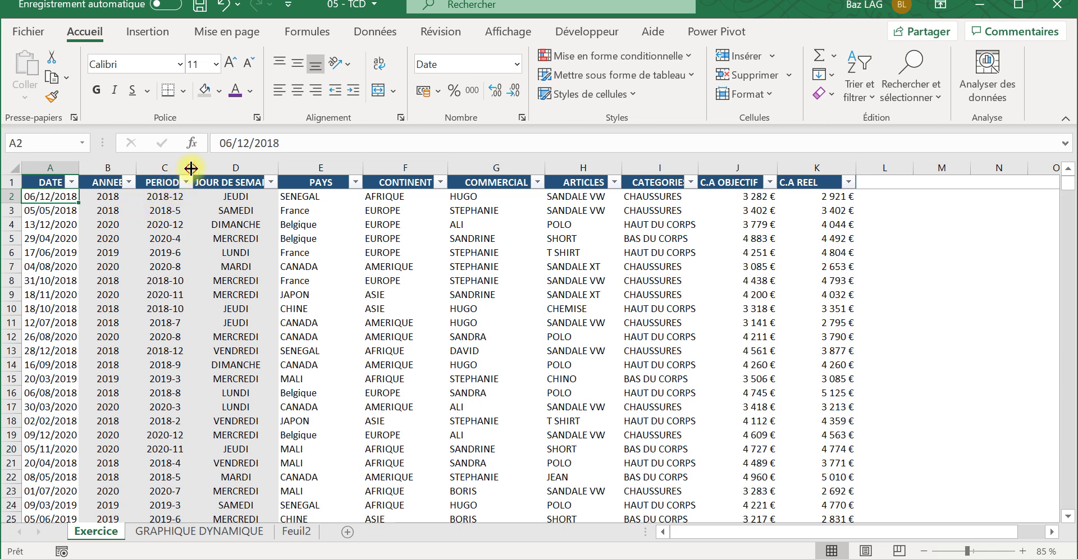
Widen the PERIODE column on the Exercice sheet so that its heading fits.
{"action": "left_click_drag", "start_coordinate": [191, 168], "coordinate": [212, 168]}
{"action": "left_click", "coordinate": [184, 197]}
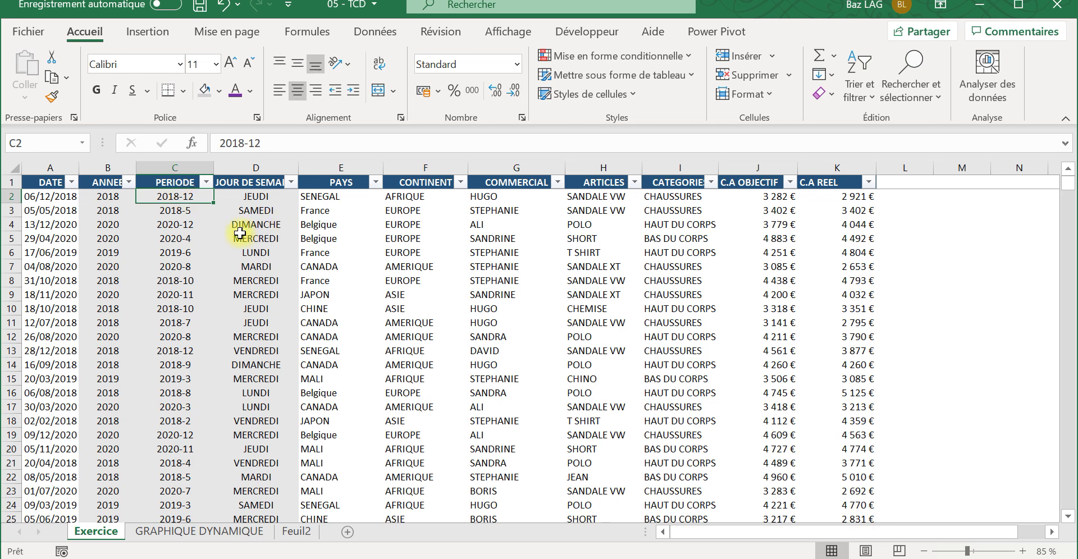
Examine the PERIODE and PAYS data on the Exercice sheet, compare it with the GRAPHIQUE DYNAMIQUE sheet and return to Feuil2.
{"action": "left_click", "coordinate": [185, 339]}
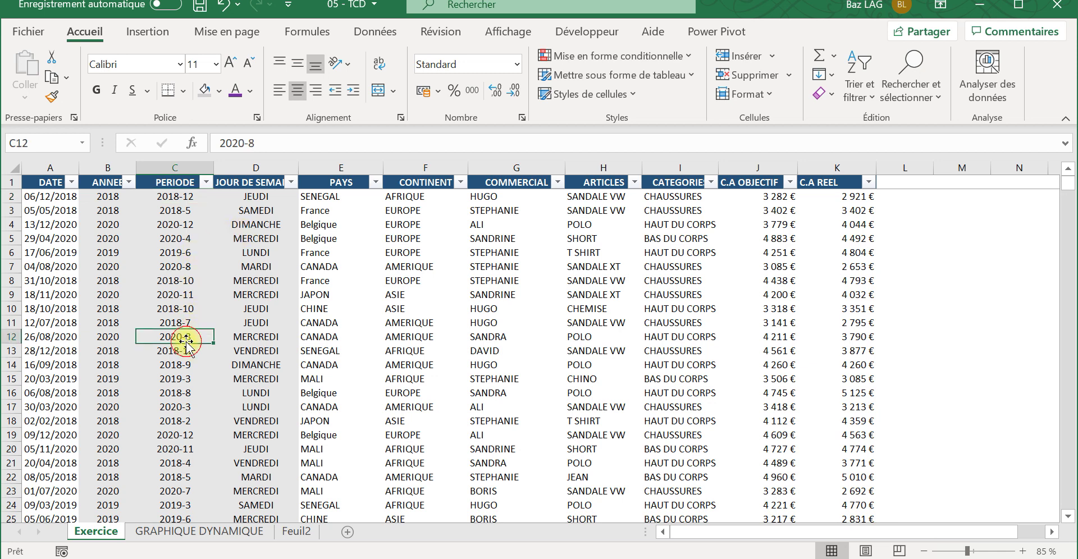
{"action": "left_click", "coordinate": [12, 337]}
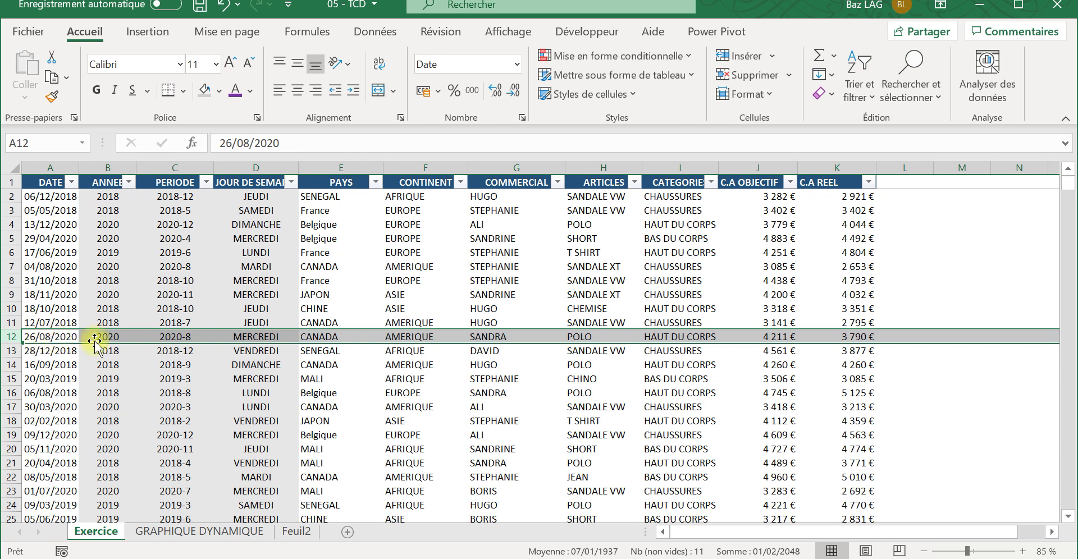
{"action": "left_click", "coordinate": [321, 253]}
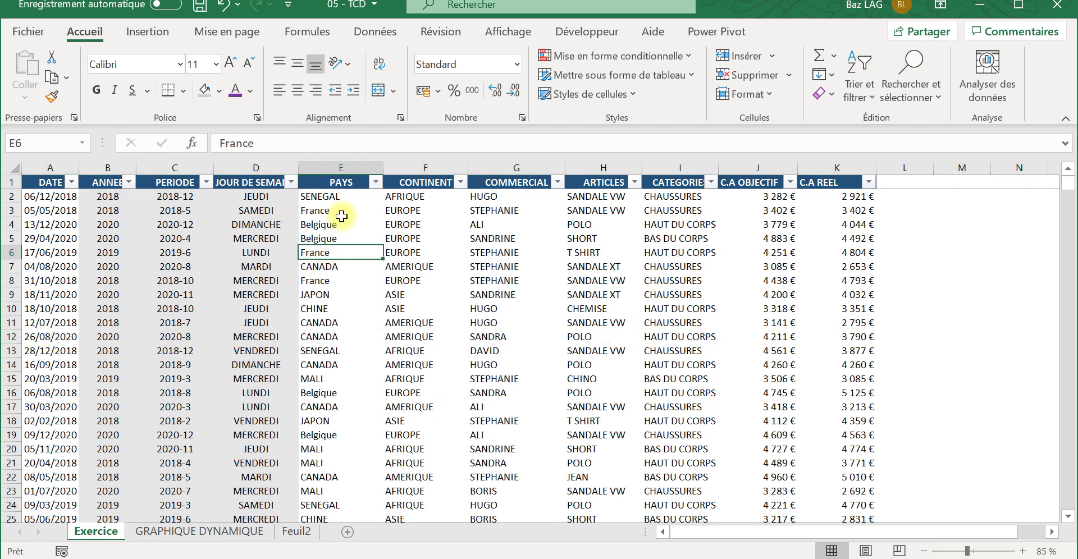
{"action": "left_click", "coordinate": [340, 168]}
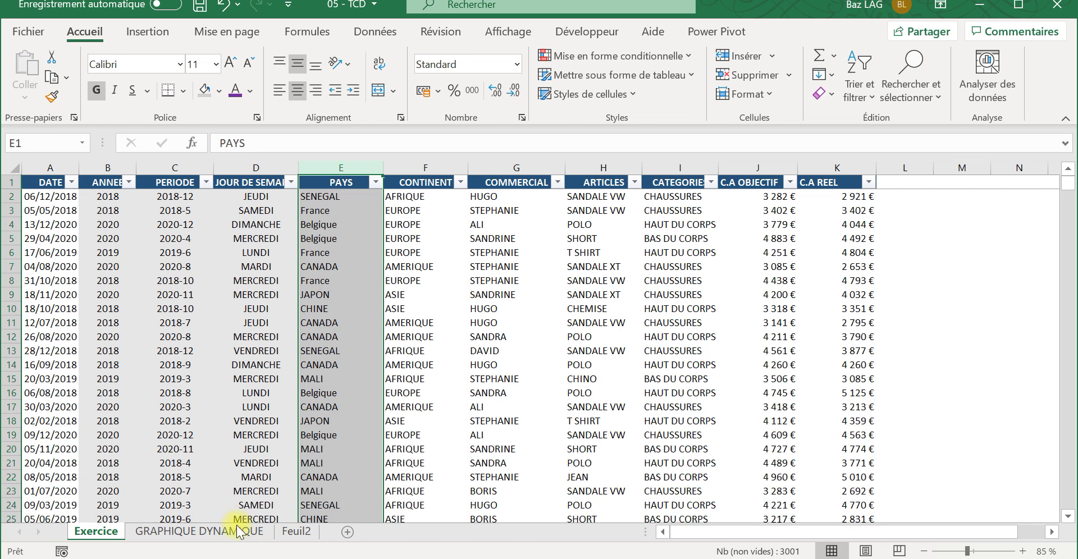
{"action": "left_click", "coordinate": [239, 530]}
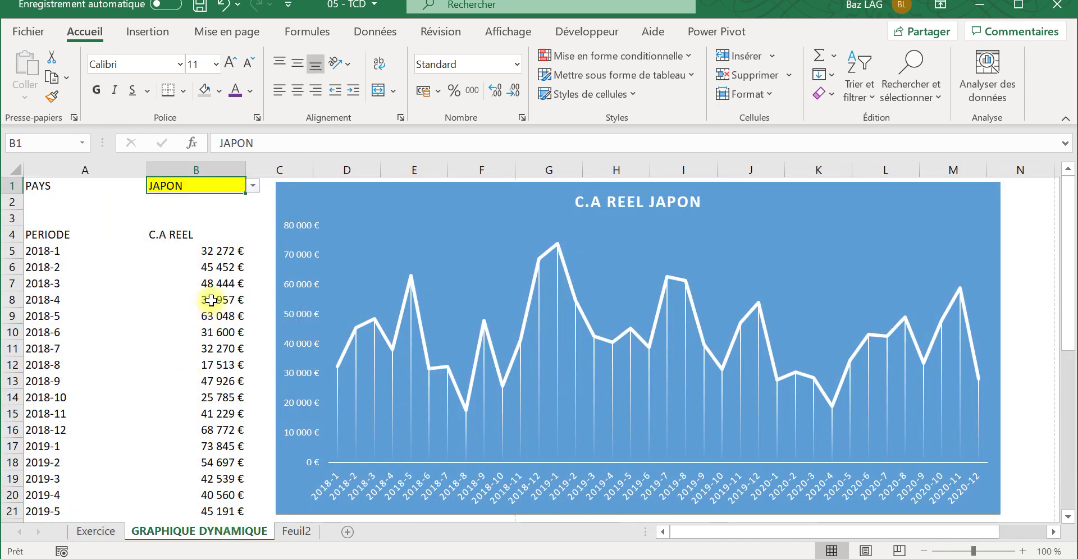
{"action": "left_click", "coordinate": [297, 530]}
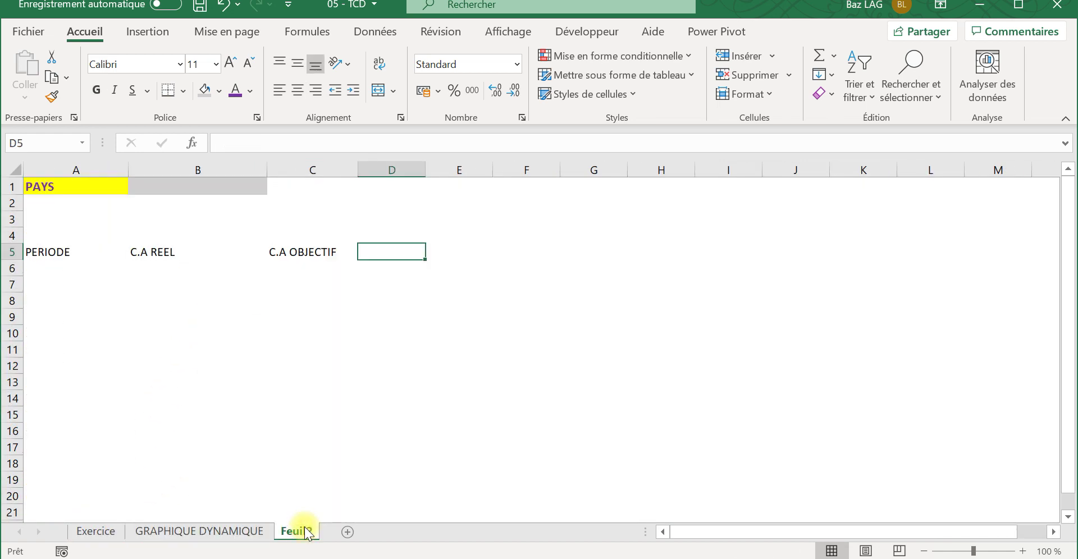
{"action": "left_click", "coordinate": [237, 530]}
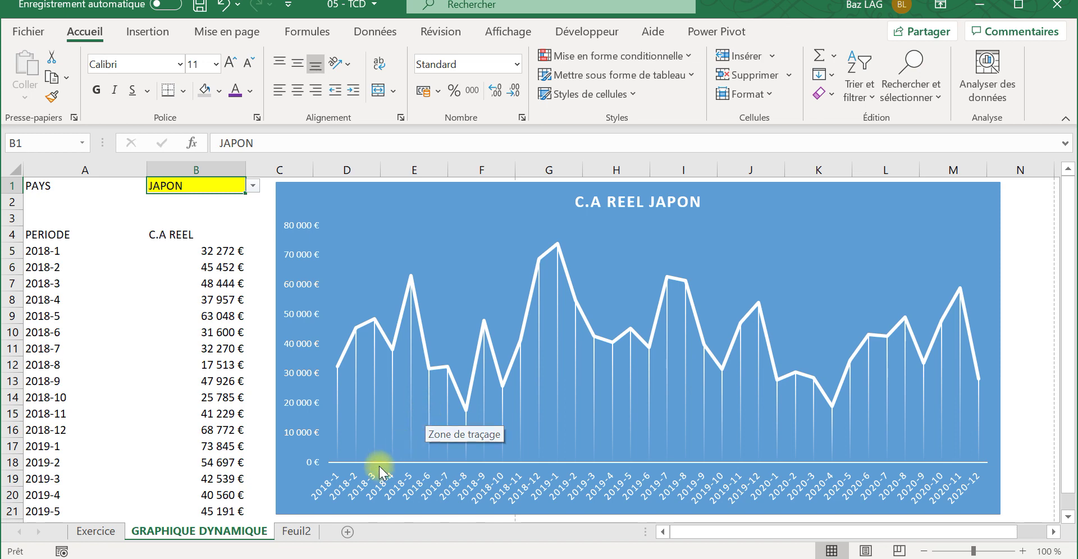
{"action": "left_click", "coordinate": [298, 530]}
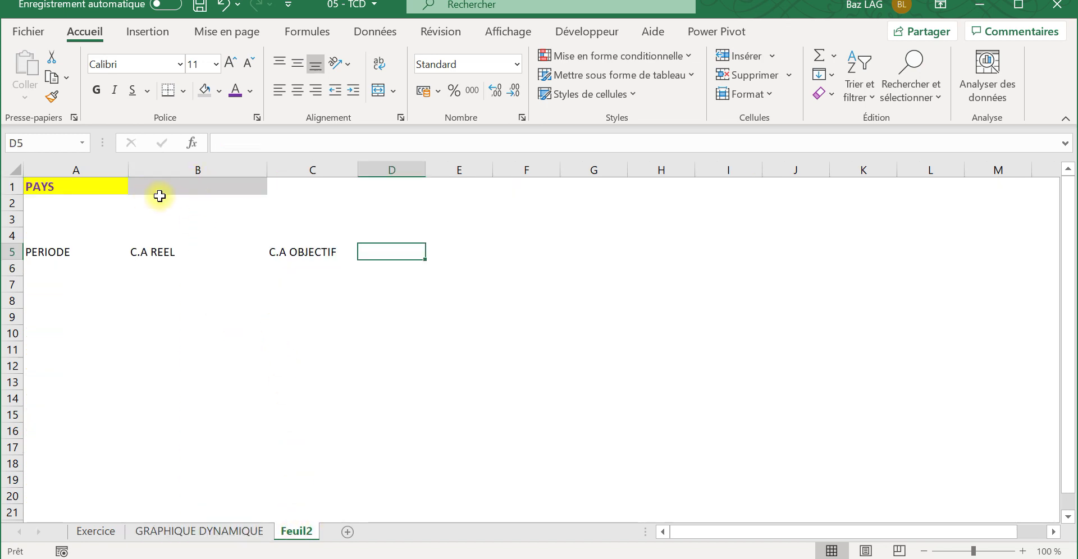
Check the distinct countries in the PAYS column's filter on the Exercice sheet, leaving the filter unapplied.
{"action": "left_click", "coordinate": [96, 532]}
{"action": "left_click", "coordinate": [353, 254]}
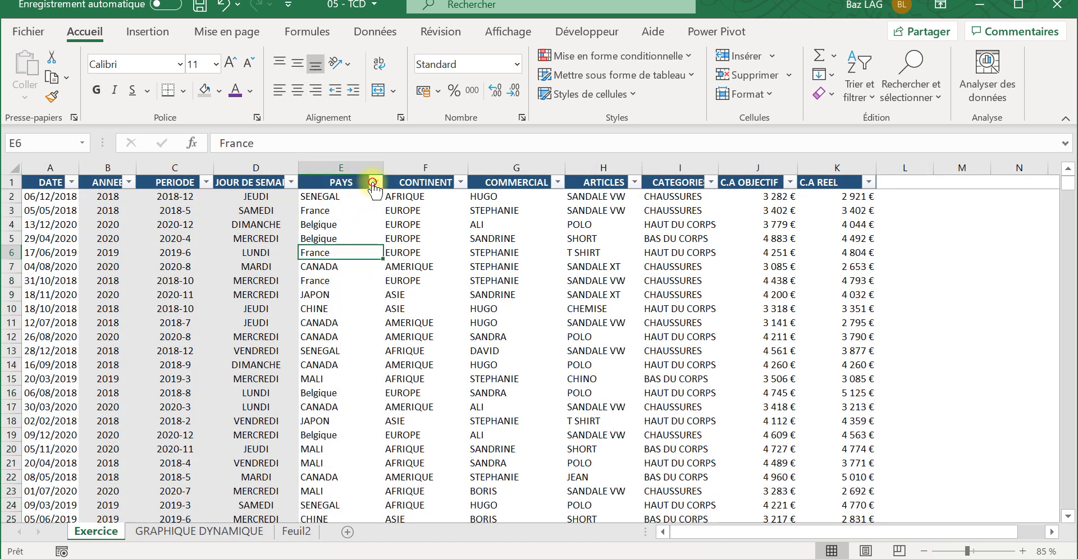
{"action": "left_click", "coordinate": [375, 182]}
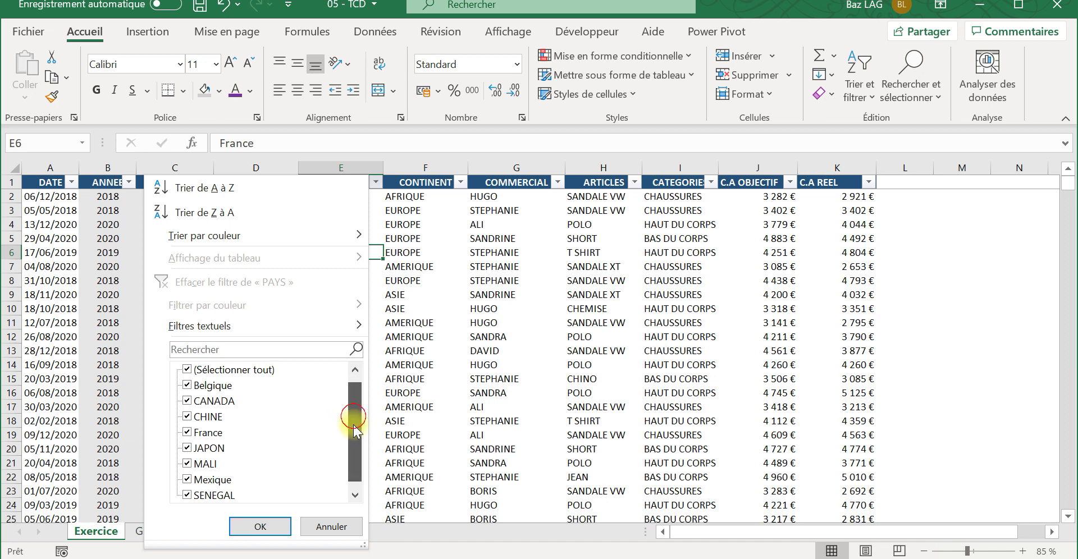
{"action": "scroll", "coordinate": [353, 423], "scroll_direction": "down", "scroll_amount": 1}
{"action": "left_click", "coordinate": [434, 341]}
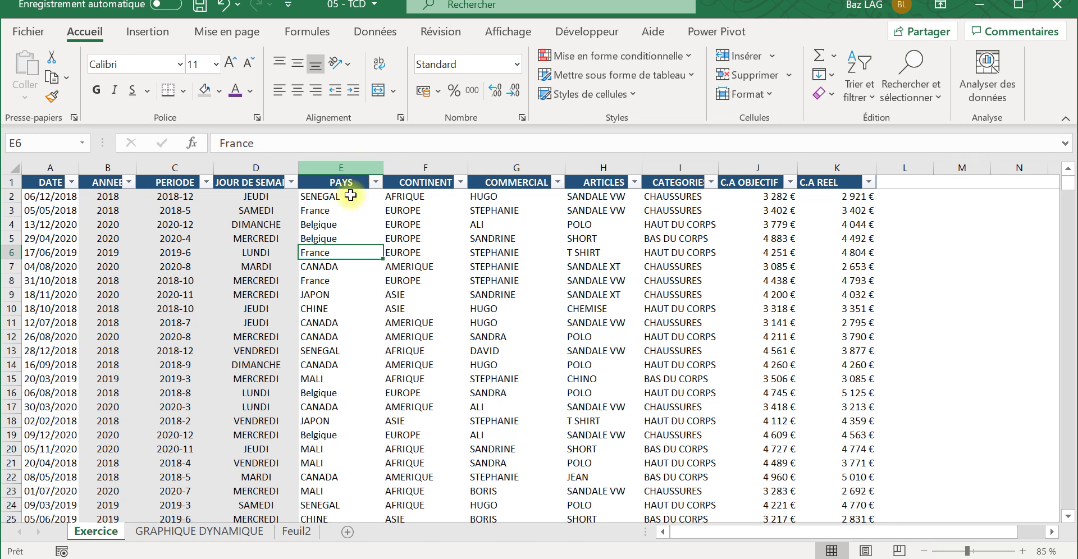
List the distinct countries from cell J1 of Feuil2 with the formula =UNIQUE(Exercice!E2:E3001).
{"action": "left_click", "coordinate": [293, 531]}
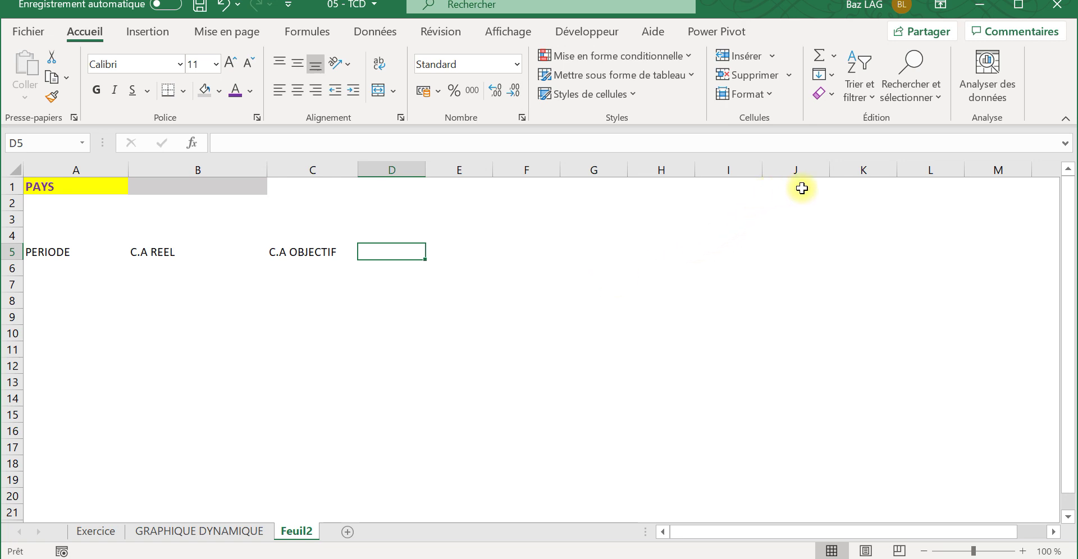
{"action": "left_click", "coordinate": [821, 188]}
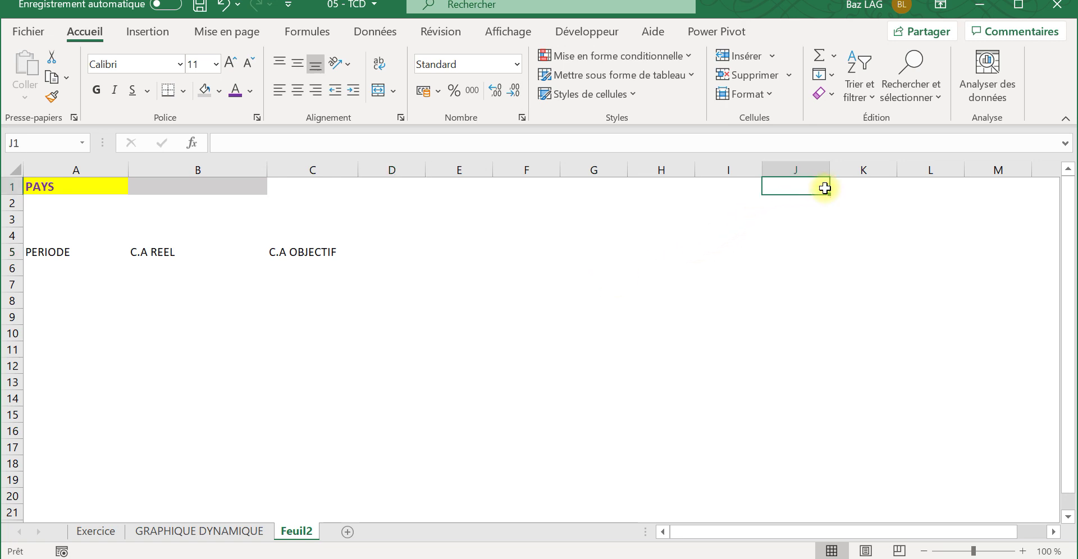
{"action": "type", "text": "+"}
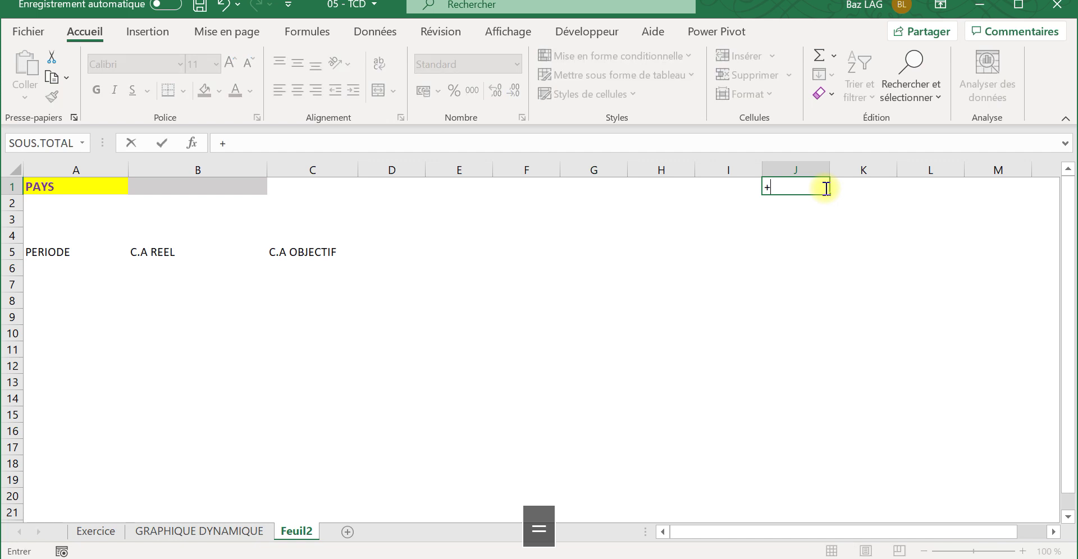
{"action": "key", "text": "BackSpace"}
{"action": "type", "text": "=uni"}
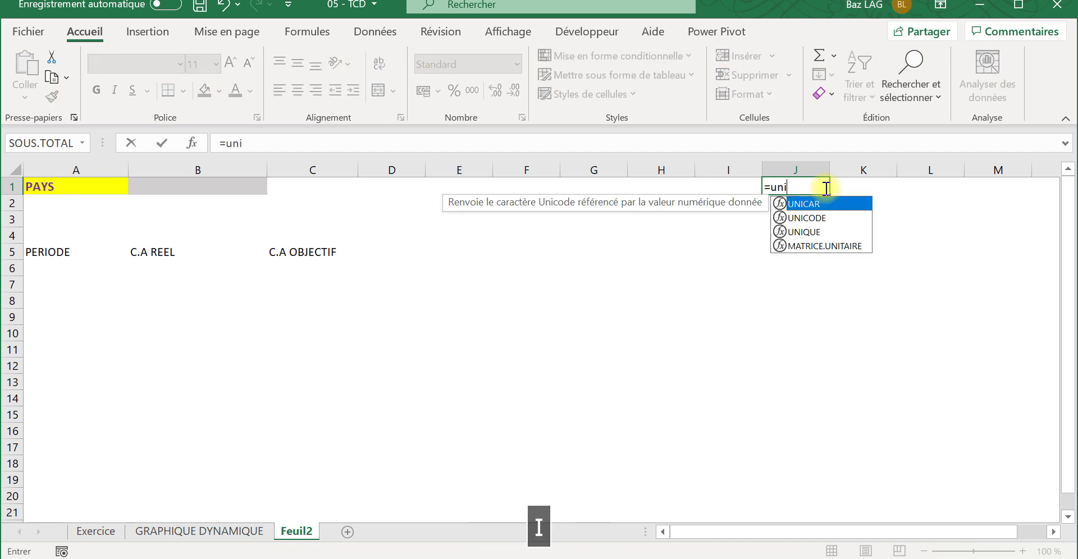
{"action": "double_click", "coordinate": [817, 230]}
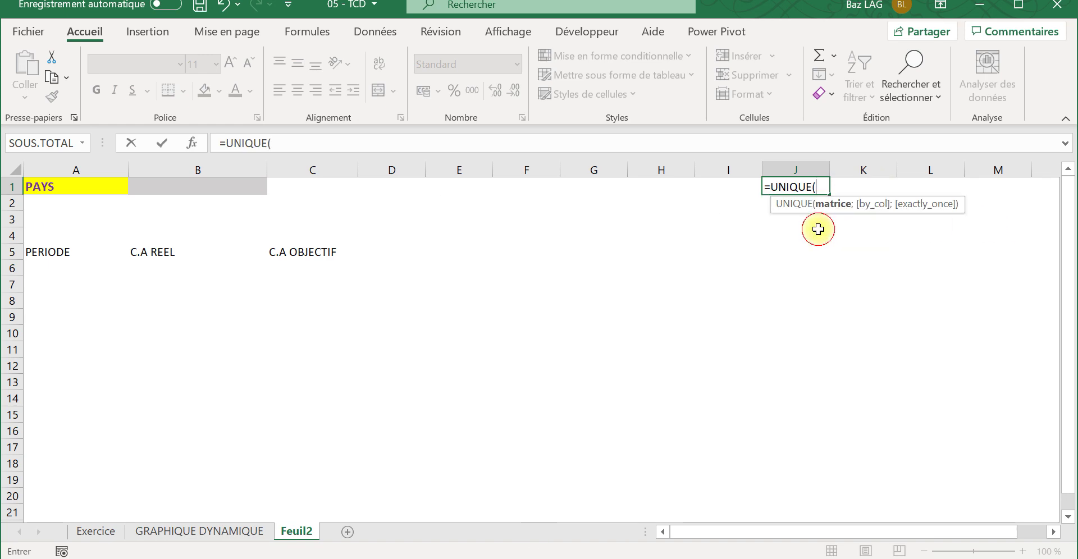
{"action": "left_click", "coordinate": [111, 536]}
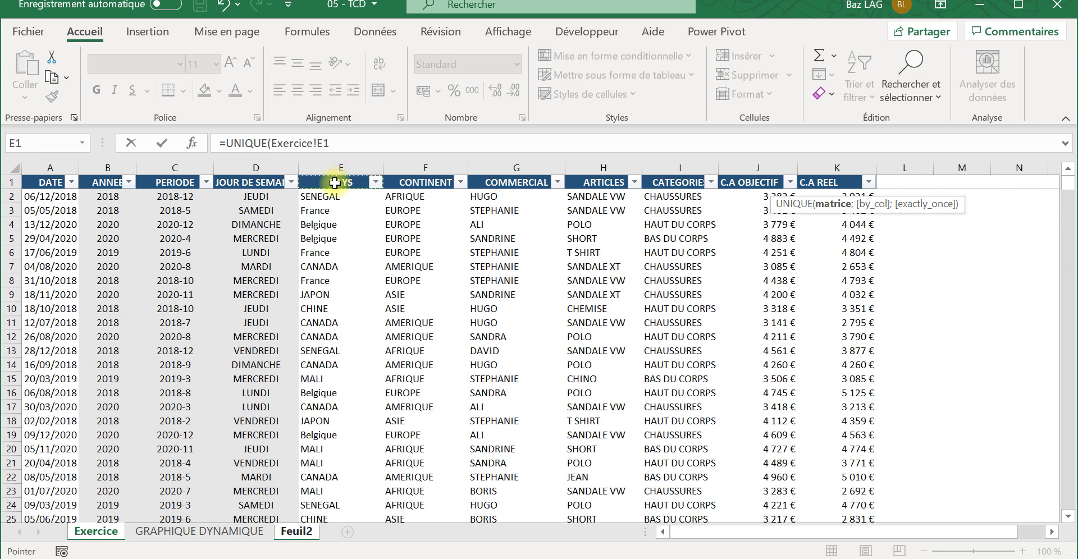
{"action": "key", "text": "Down"}
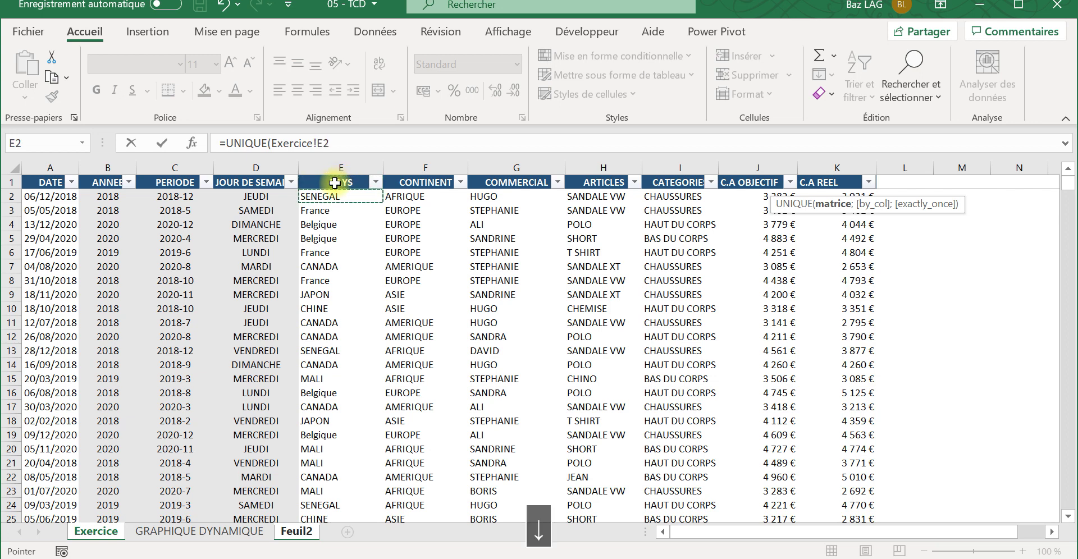
{"action": "key", "text": "ctrl+shift+Down"}
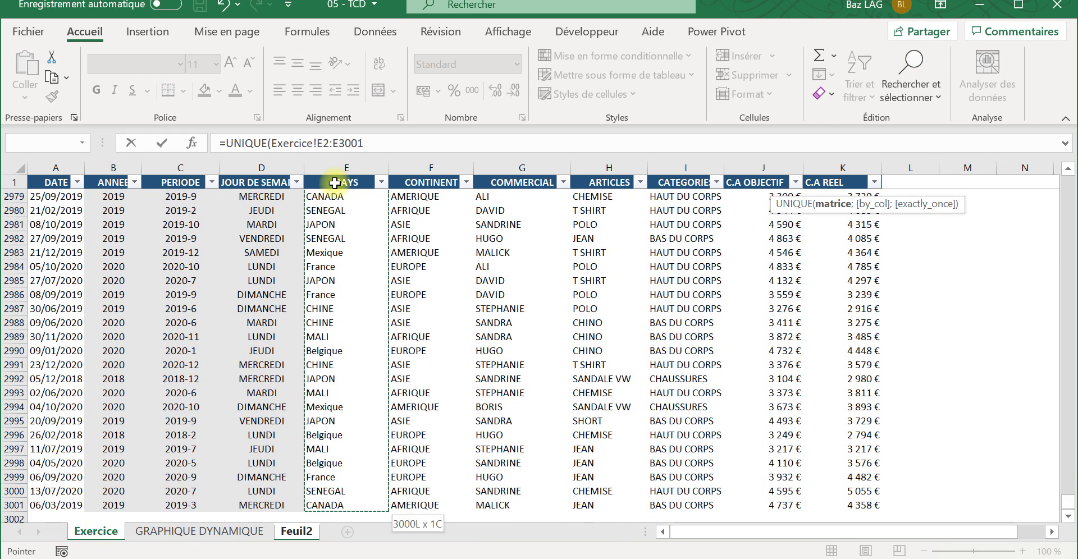
{"action": "type", "text": ")"}
{"action": "key", "text": "Return"}
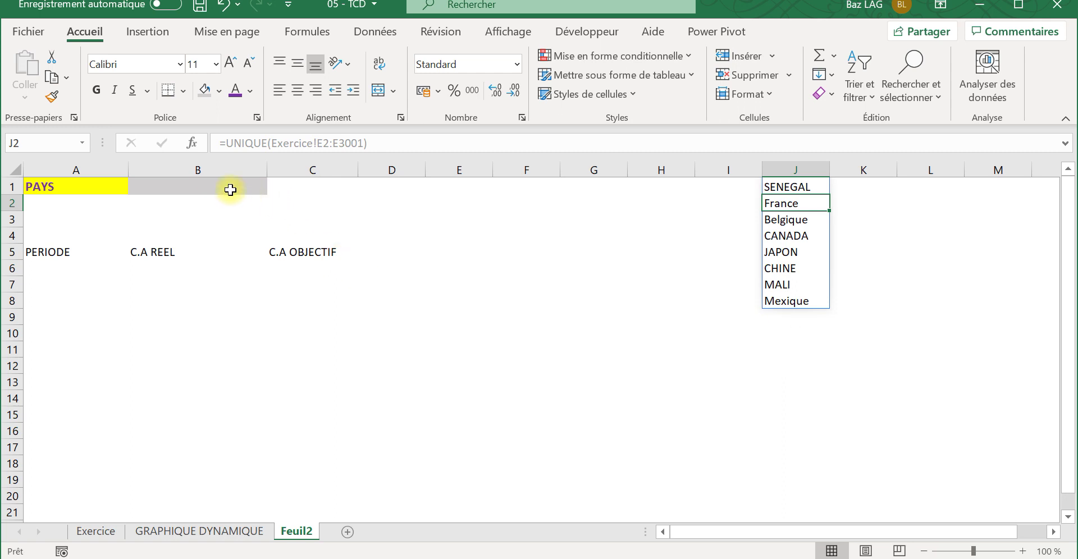
Add data validation of type Liste to cell B1, using =$J$1:$J$8 as the source.
{"action": "left_click", "coordinate": [230, 190]}
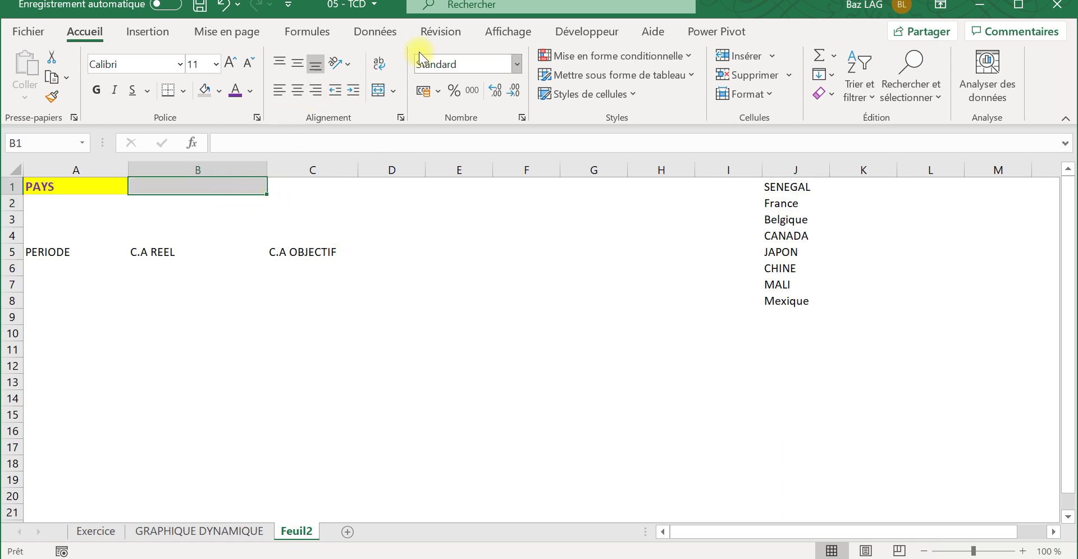
{"action": "left_click", "coordinate": [385, 33]}
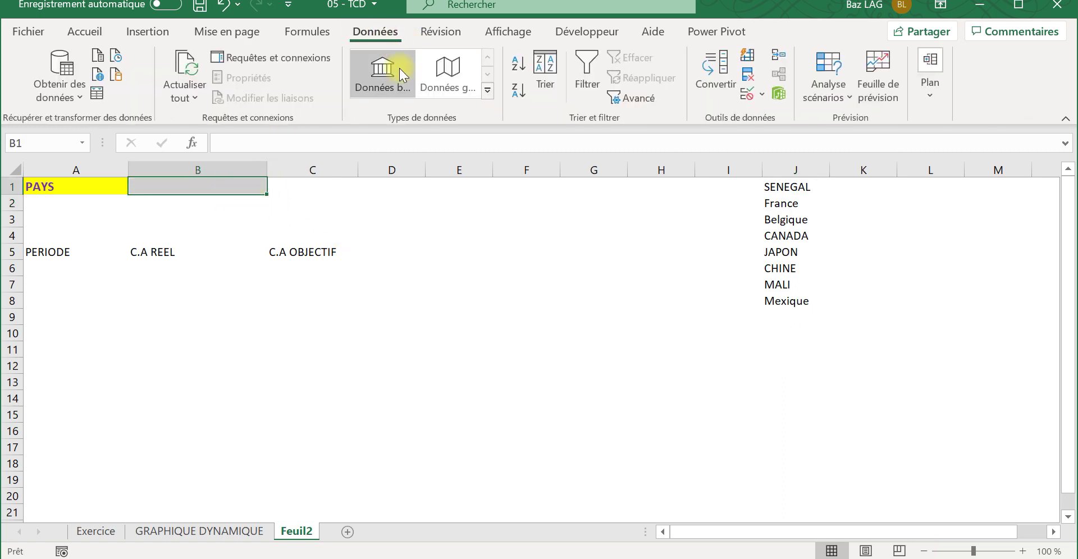
{"action": "left_click", "coordinate": [746, 93]}
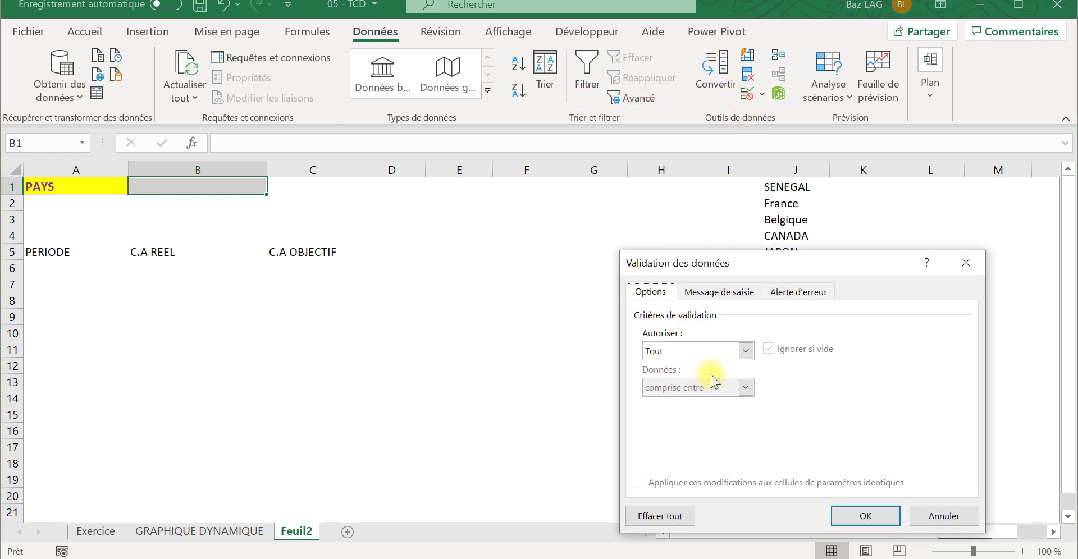
{"action": "left_click", "coordinate": [745, 351]}
{"action": "left_click", "coordinate": [695, 404]}
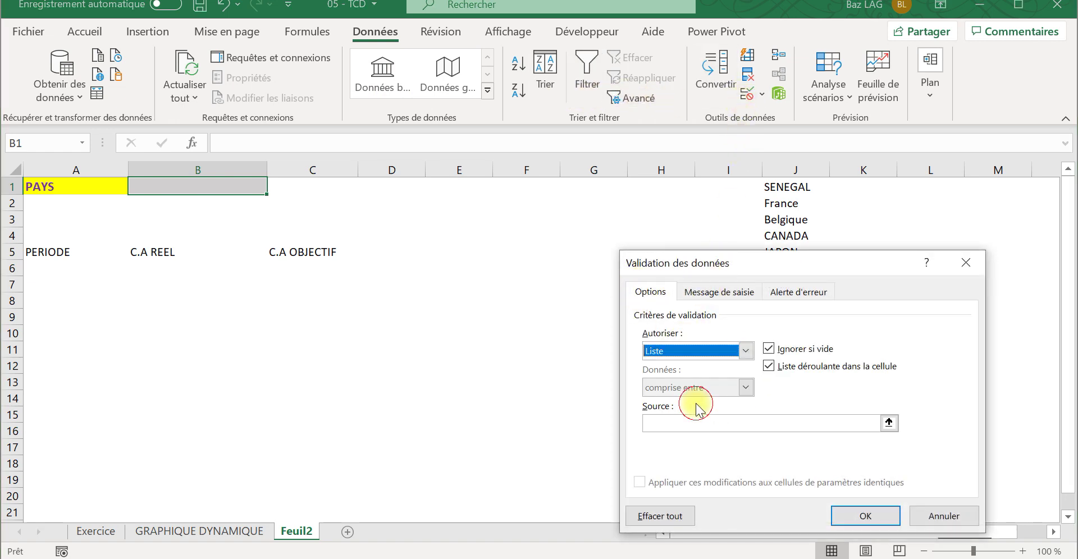
{"action": "left_click", "coordinate": [686, 422]}
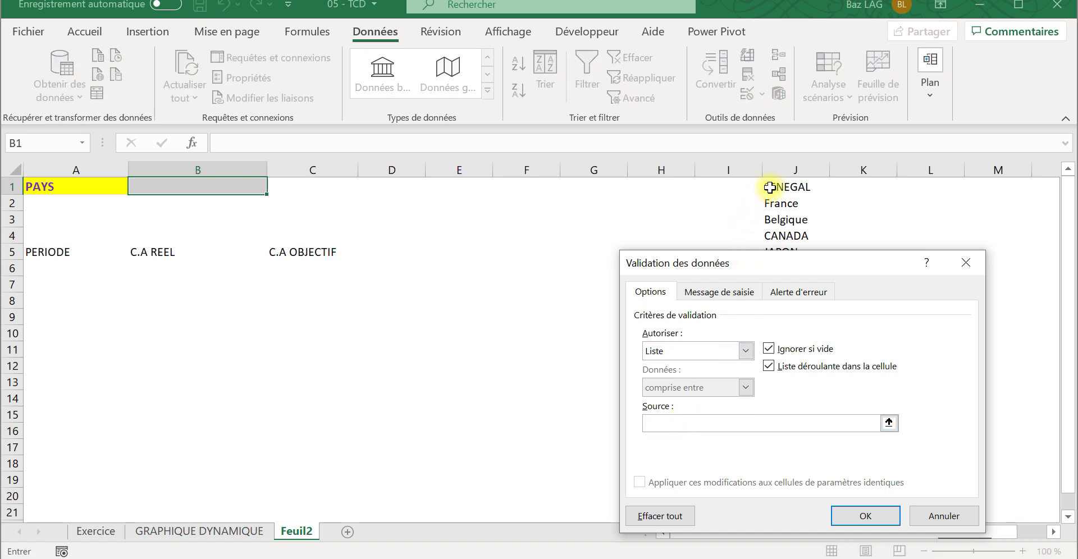
{"action": "left_click", "coordinate": [774, 186]}
{"action": "left_click_drag", "start_coordinate": [774, 185], "coordinate": [773, 297]}
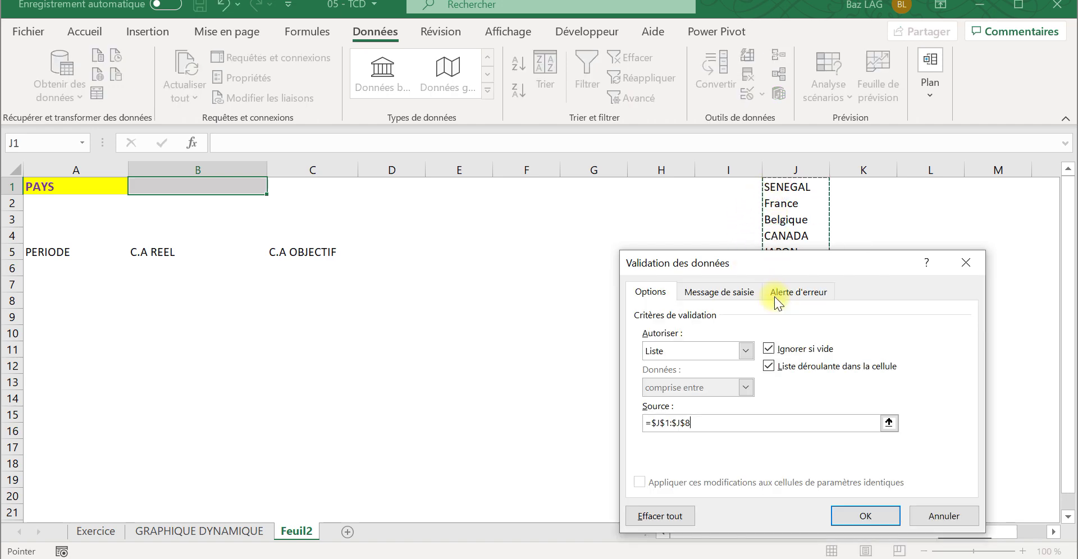
{"action": "left_click", "coordinate": [837, 513]}
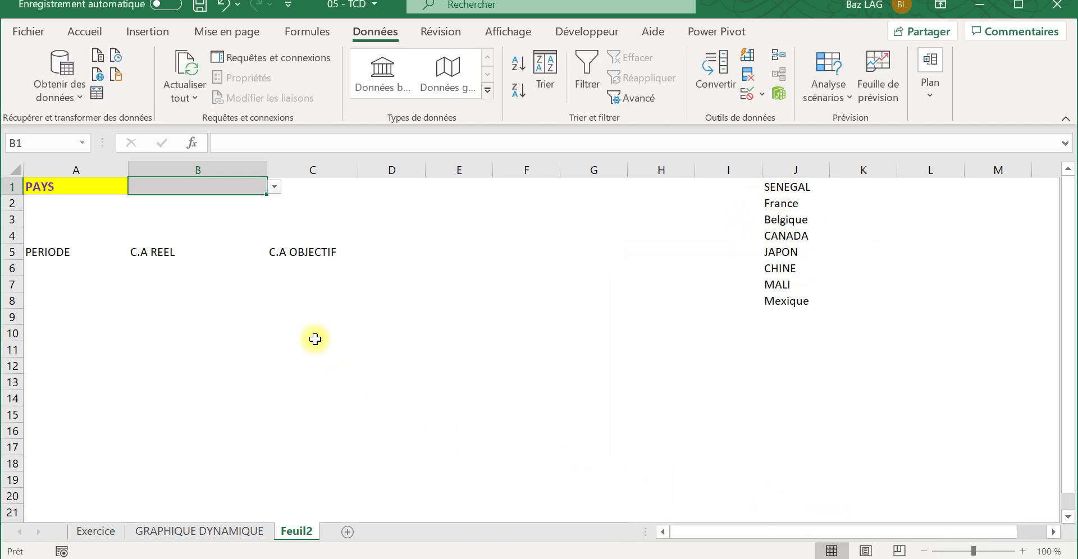
Try the country drop-down in cell B1 with France and set it to JAPON.
{"action": "left_click", "coordinate": [274, 187]}
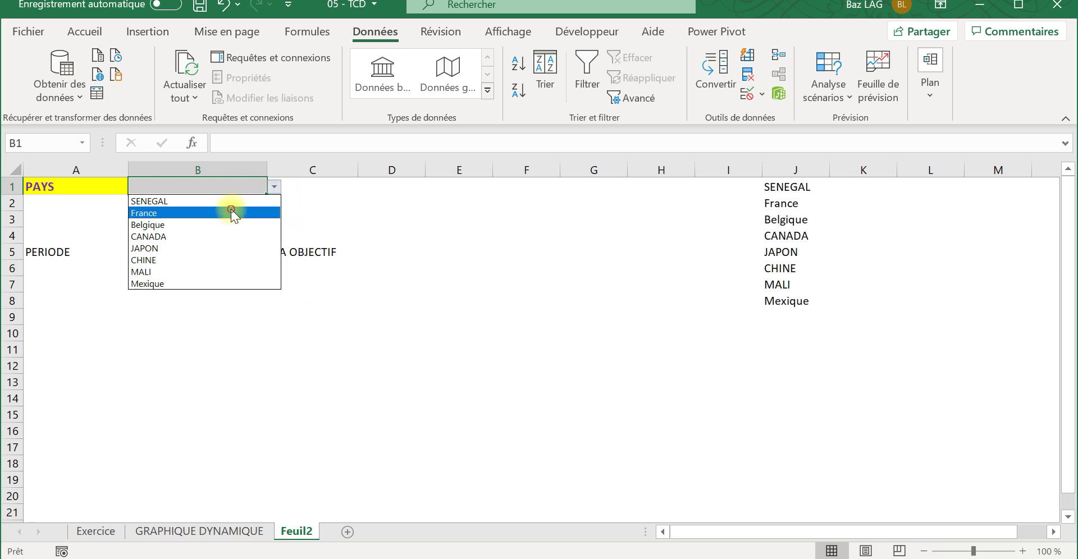
{"action": "left_click", "coordinate": [238, 209]}
{"action": "left_click", "coordinate": [275, 187]}
{"action": "left_click", "coordinate": [220, 251]}
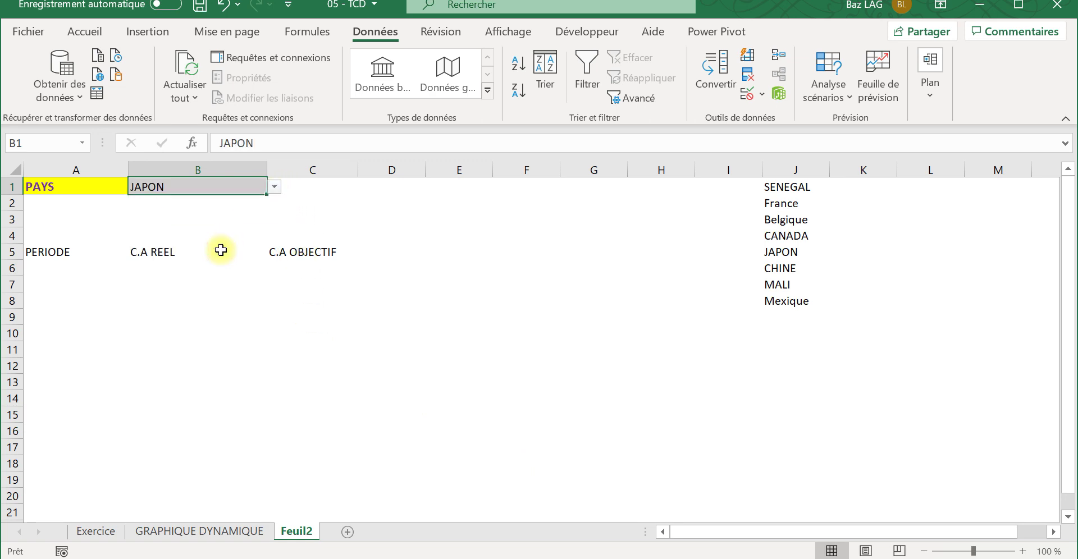
Enter 2018-1 in cell A6 under PERIODE and fill the series down to 2018-12 in A17.
{"action": "left_click", "coordinate": [55, 273]}
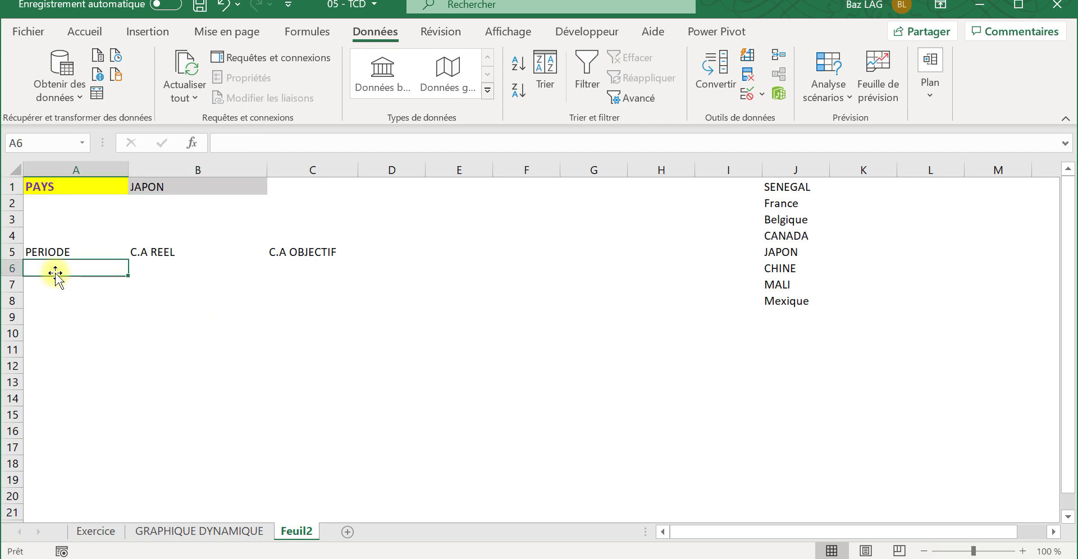
{"action": "type", "text": "20"}
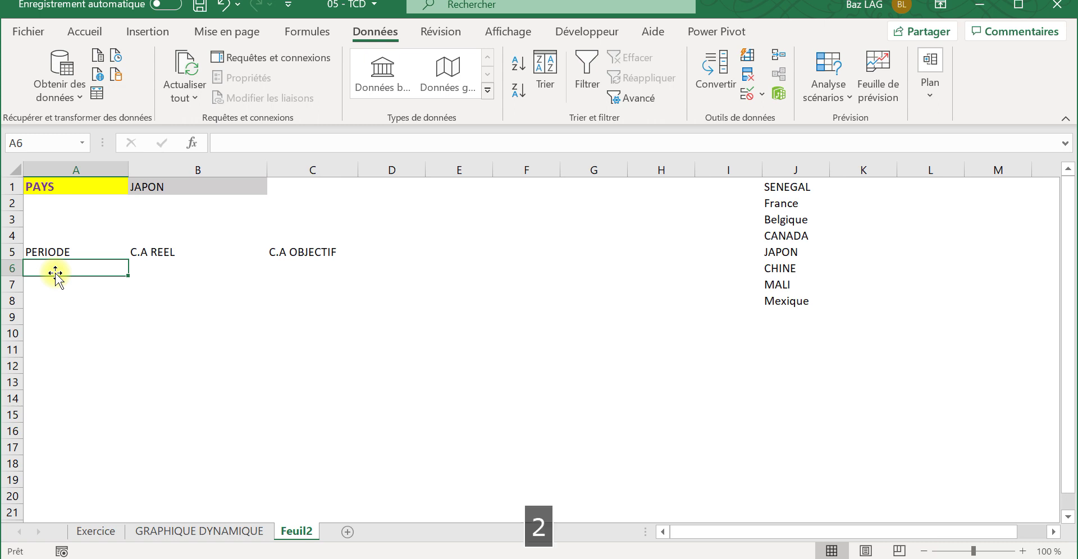
{"action": "key", "text": "BackSpace"}
{"action": "key", "text": "BackSpace"}
{"action": "key", "text": "Caps_Lock"}
{"action": "type", "text": "2"}
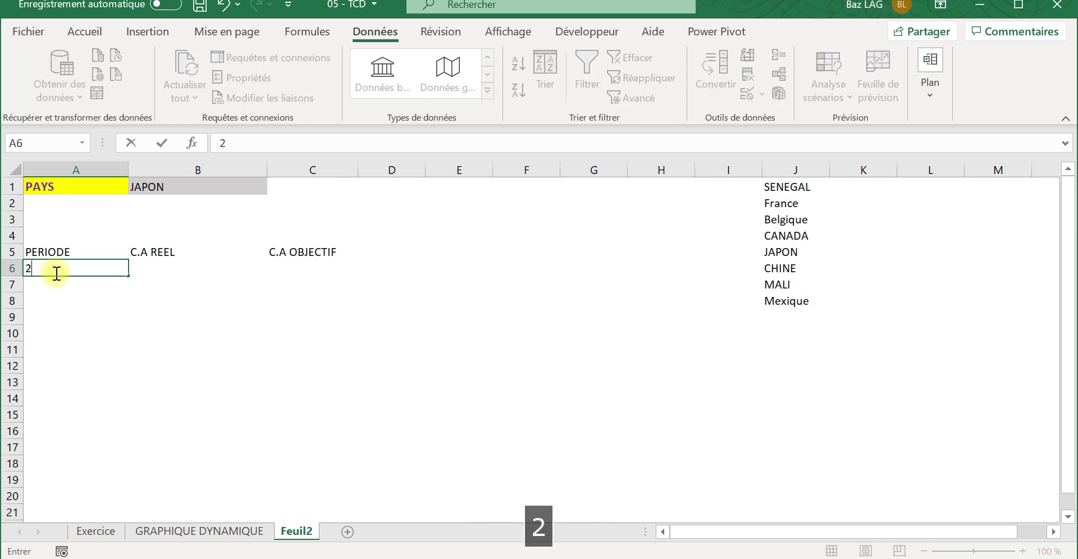
{"action": "type", "text": "018"}
{"action": "key", "text": "Caps_Lock"}
{"action": "type", "text": "-"}
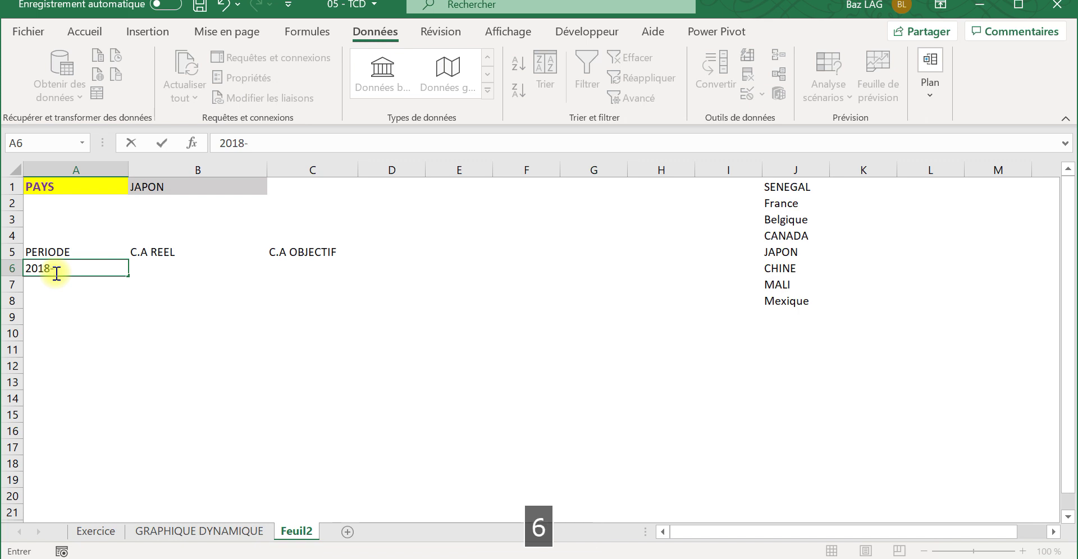
{"action": "type", "text": "1"}
{"action": "key", "text": "Return"}
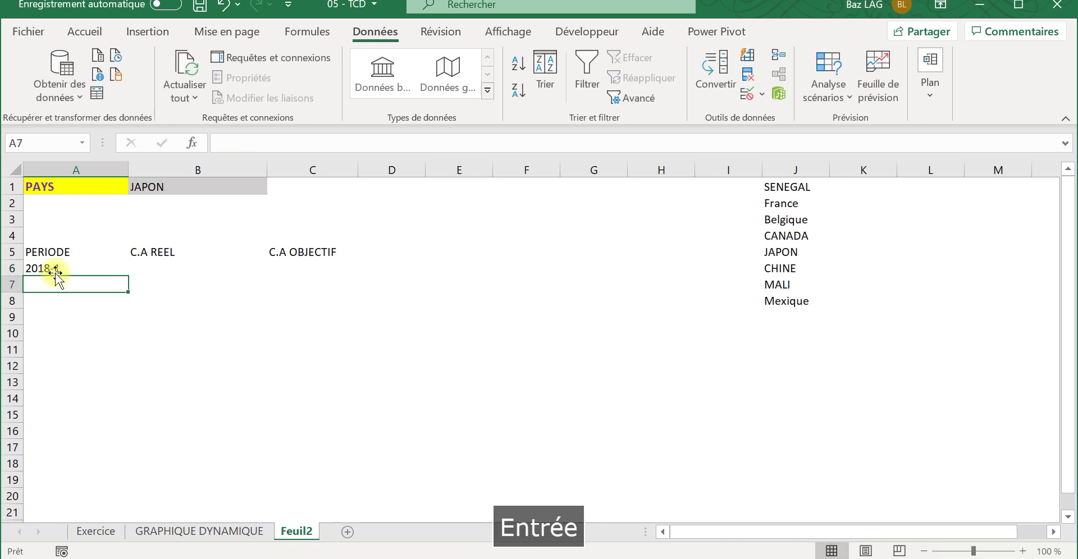
{"action": "left_click", "coordinate": [90, 268]}
{"action": "left_click_drag", "start_coordinate": [128, 275], "coordinate": [123, 451]}
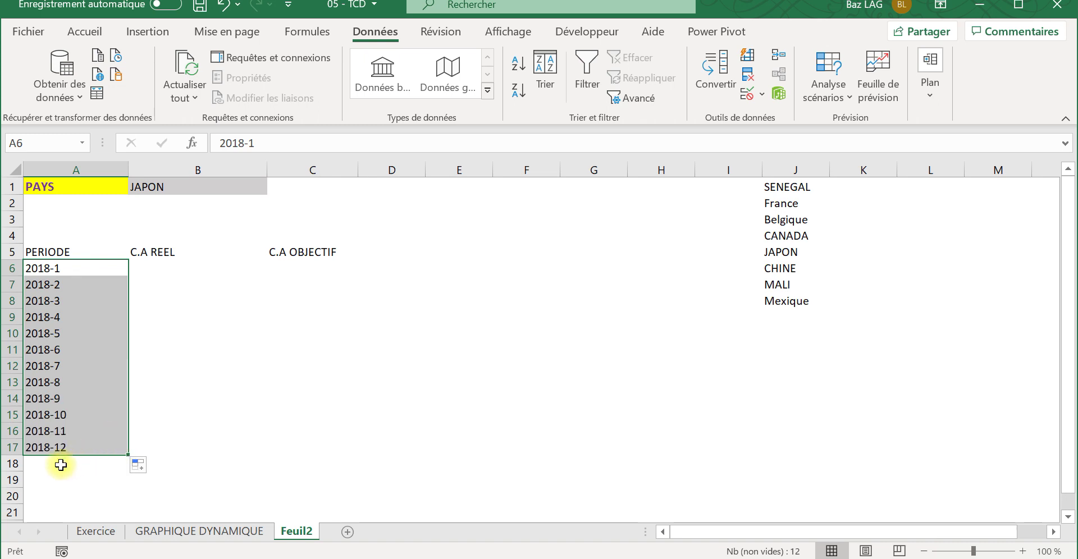
Enter 2019-1 in cell A18 and fill the series down to 2019-12 in A29.
{"action": "left_click", "coordinate": [61, 464]}
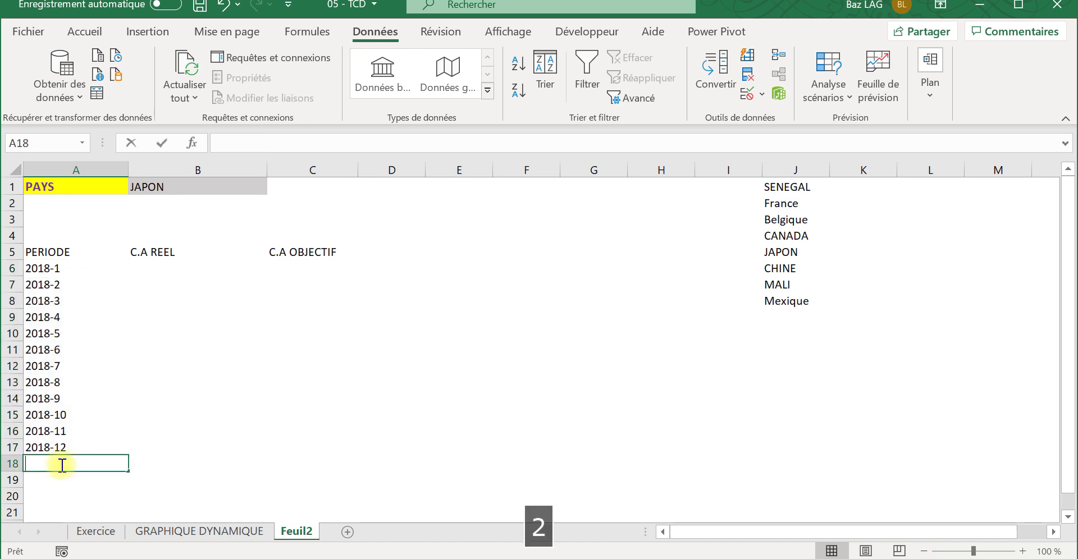
{"action": "type", "text": "2019"}
{"action": "key", "text": "Caps_Lock"}
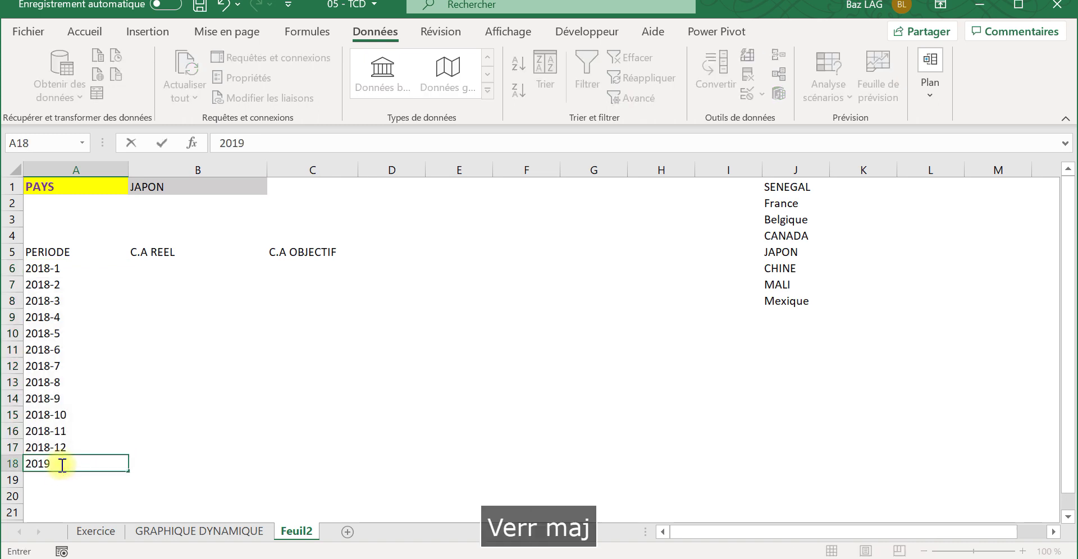
{"action": "type", "text": "-"}
{"action": "key", "text": "Caps_Lock"}
{"action": "type", "text": "1"}
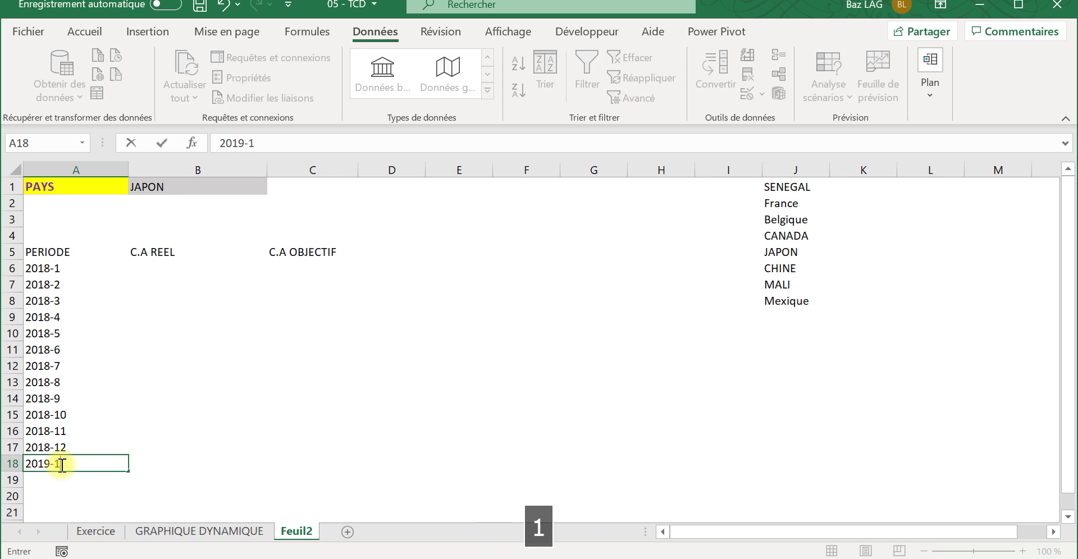
{"action": "key", "text": "Return"}
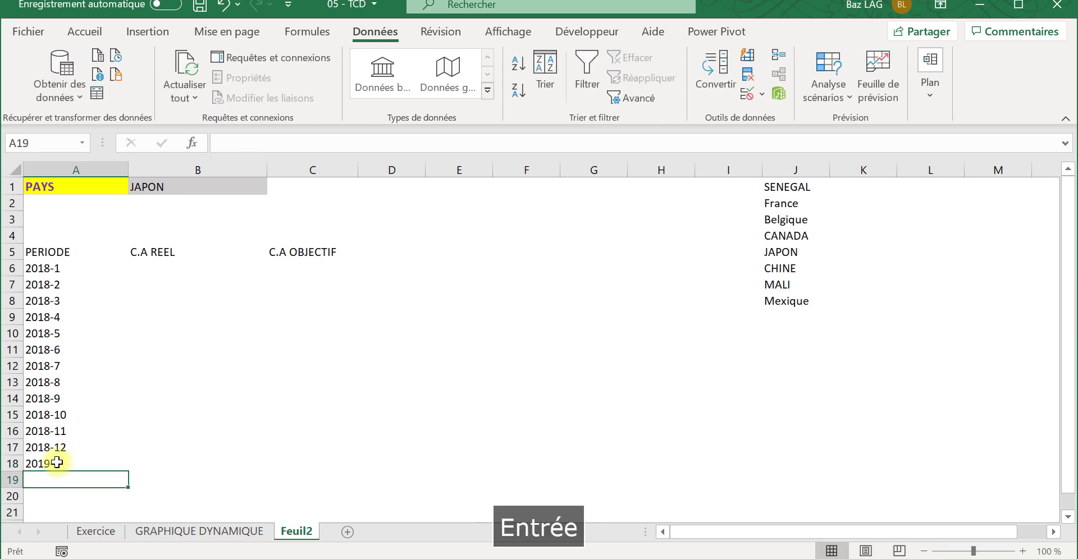
{"action": "scroll", "coordinate": [58, 463], "scroll_direction": "down", "scroll_amount": 2}
{"action": "left_click", "coordinate": [84, 365]}
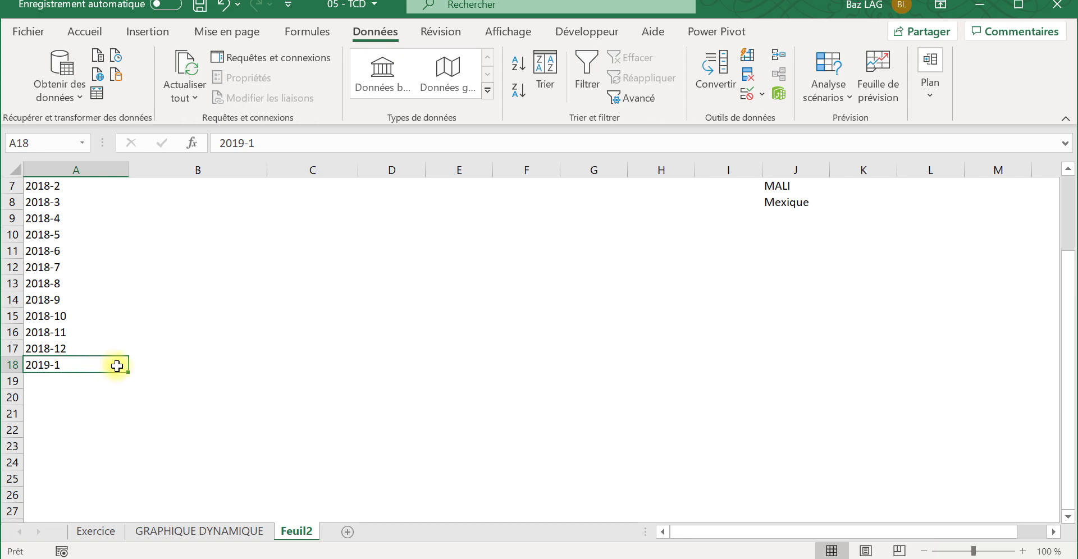
{"action": "left_click_drag", "start_coordinate": [128, 371], "coordinate": [122, 484]}
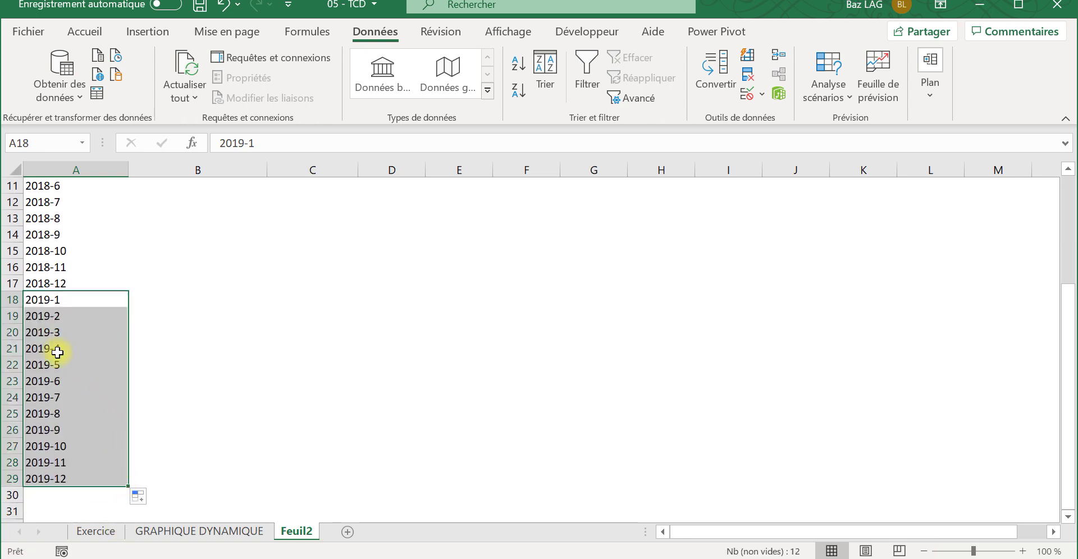
Copy the 2019 periods in A18:A29 and paste them directly below, starting at A30.
{"action": "right_click", "coordinate": [73, 309]}
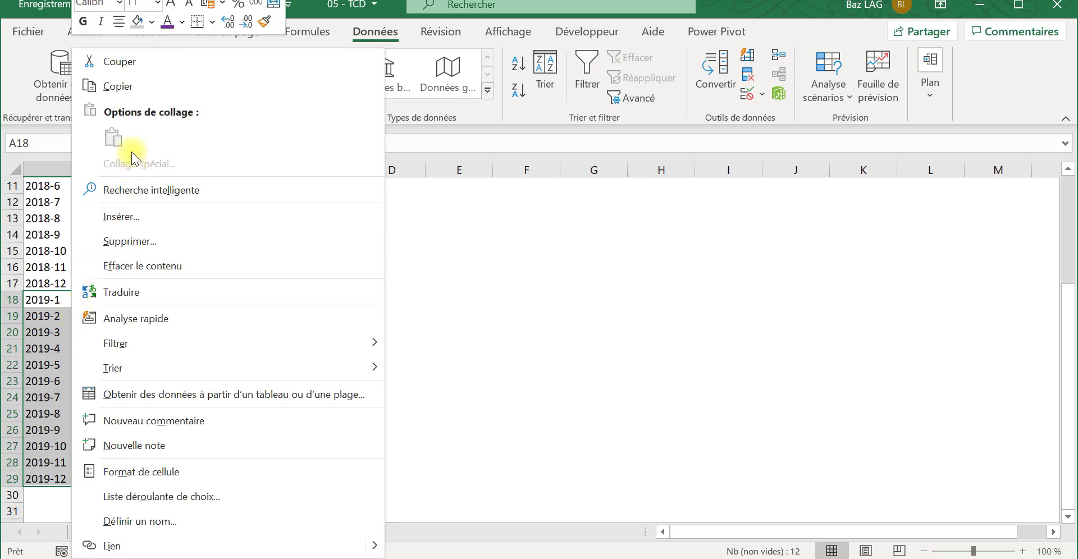
{"action": "left_click", "coordinate": [128, 87]}
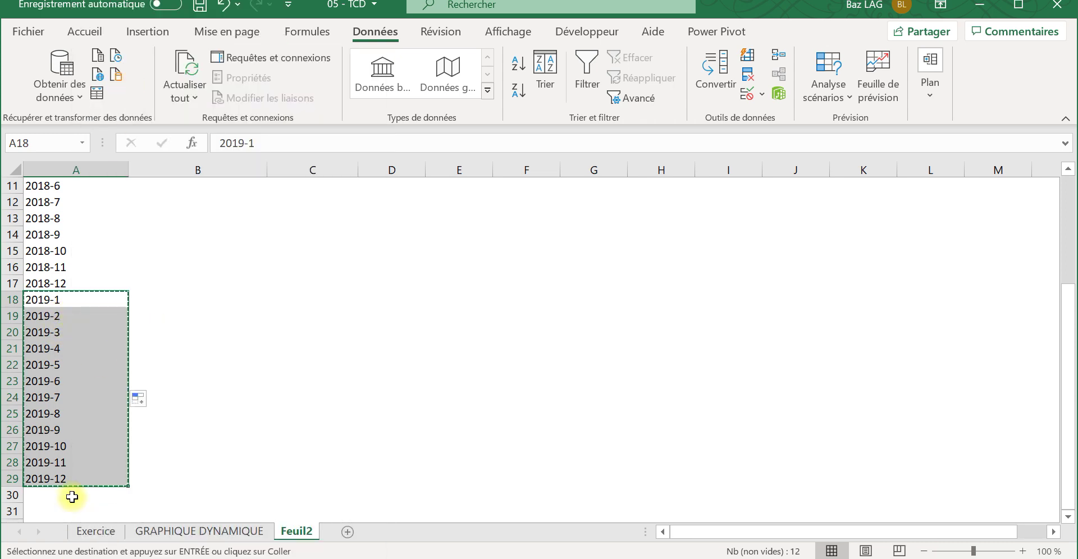
{"action": "scroll", "coordinate": [61, 449], "scroll_direction": "down", "scroll_amount": 2}
{"action": "right_click", "coordinate": [56, 396]}
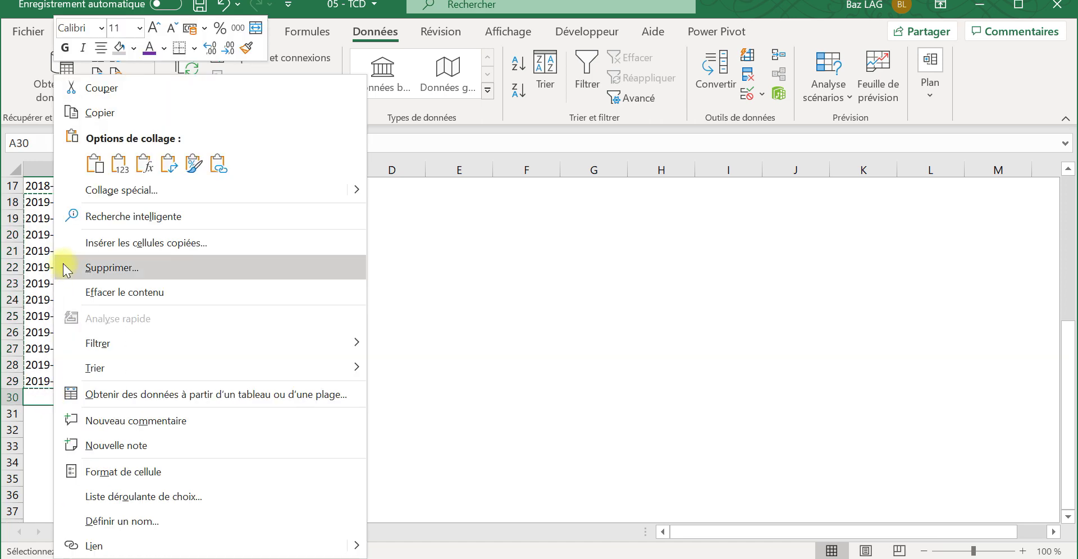
{"action": "left_click", "coordinate": [95, 163]}
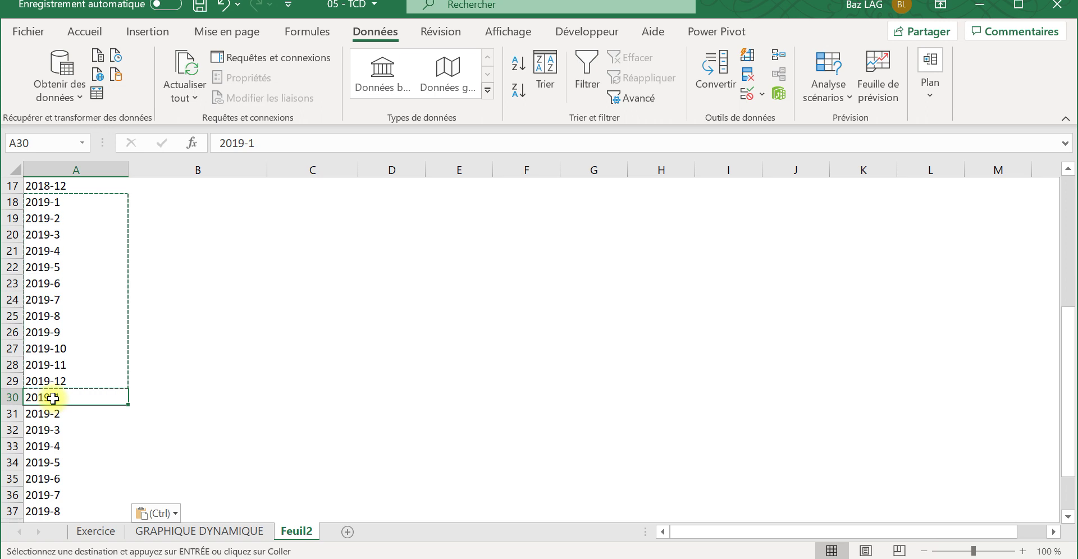
Replace all occurrences of 2019 with 2020 in the pasted periods A30:A41.
{"action": "key", "text": "ctrl+shift+Down"}
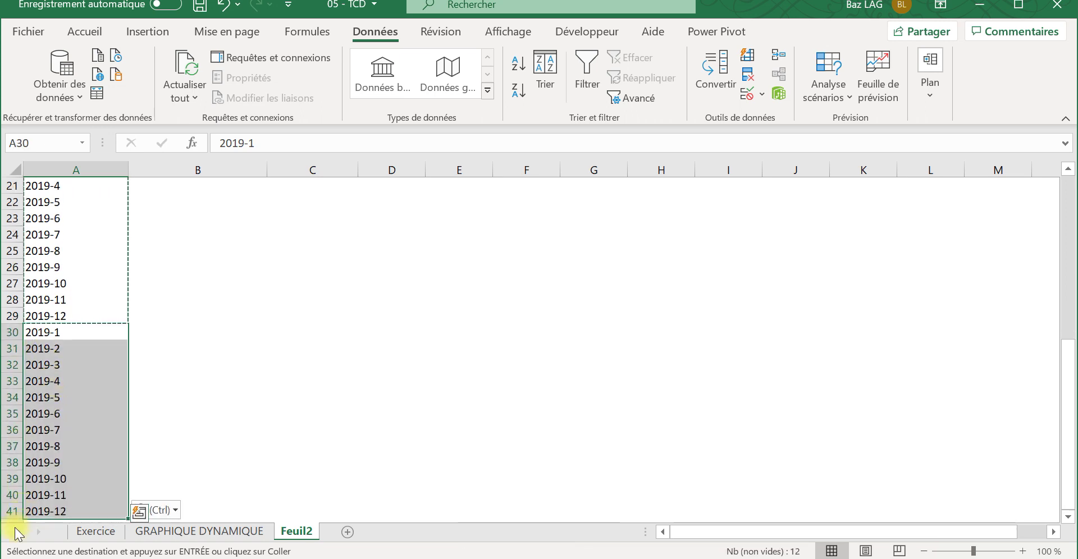
{"action": "key", "text": "ctrl+h"}
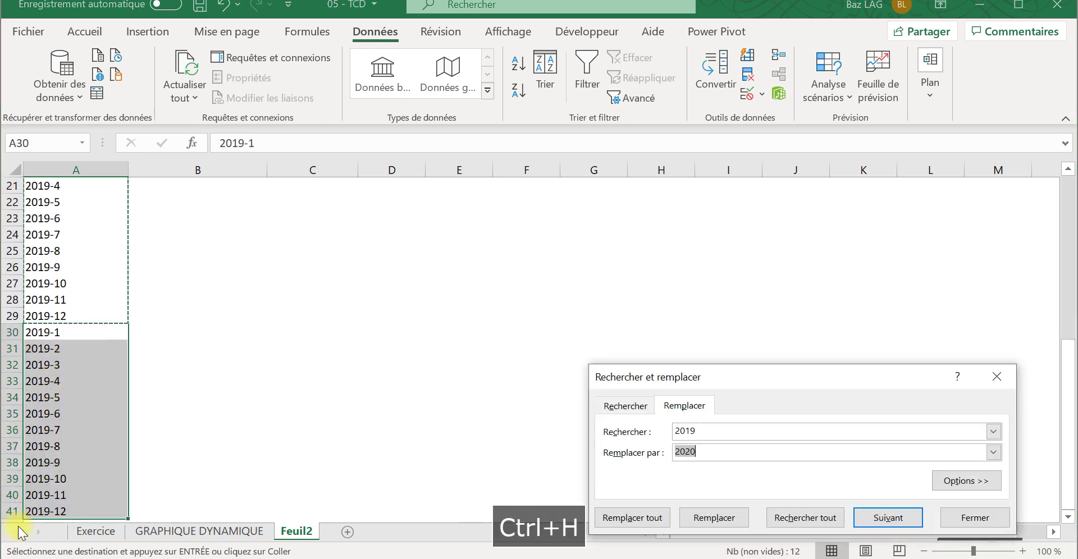
{"action": "left_click", "coordinate": [729, 431]}
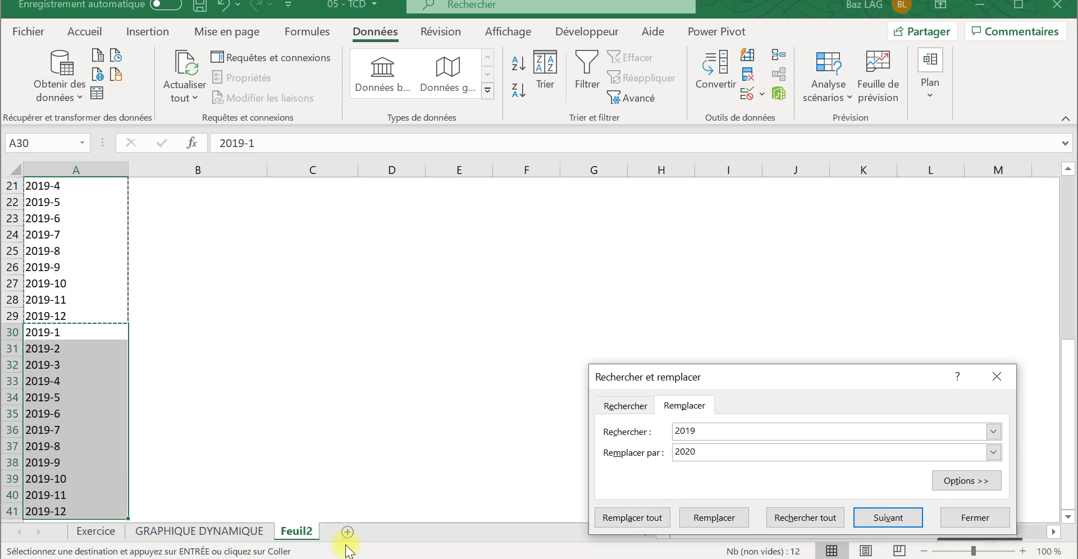
{"action": "left_click", "coordinate": [629, 519]}
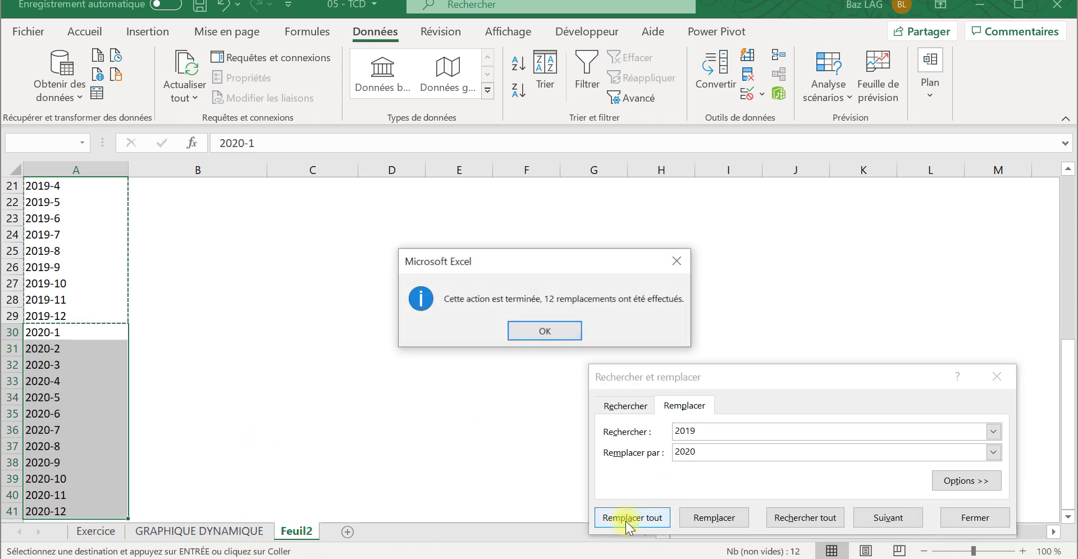
{"action": "left_click", "coordinate": [553, 331]}
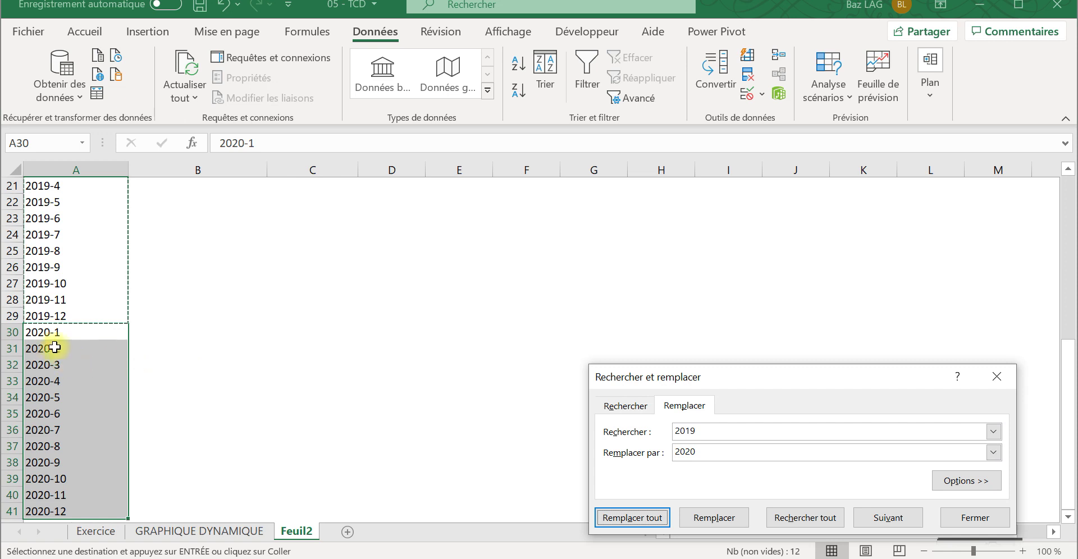
{"action": "left_click", "coordinate": [968, 517]}
Format the header cells A5:C5 in bold with a purple font and a gold fill.
{"action": "scroll", "coordinate": [253, 301], "scroll_direction": "up", "scroll_amount": 3}
{"action": "left_click", "coordinate": [253, 301]}
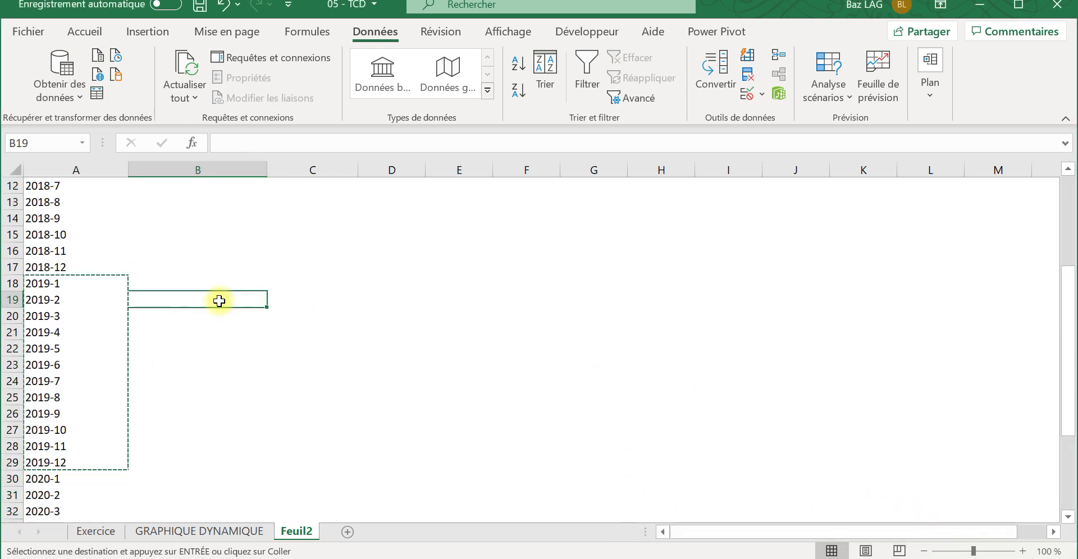
{"action": "scroll", "coordinate": [225, 301], "scroll_direction": "up", "scroll_amount": 4}
{"action": "left_click_drag", "start_coordinate": [55, 251], "coordinate": [286, 251]}
{"action": "left_click", "coordinate": [84, 31]}
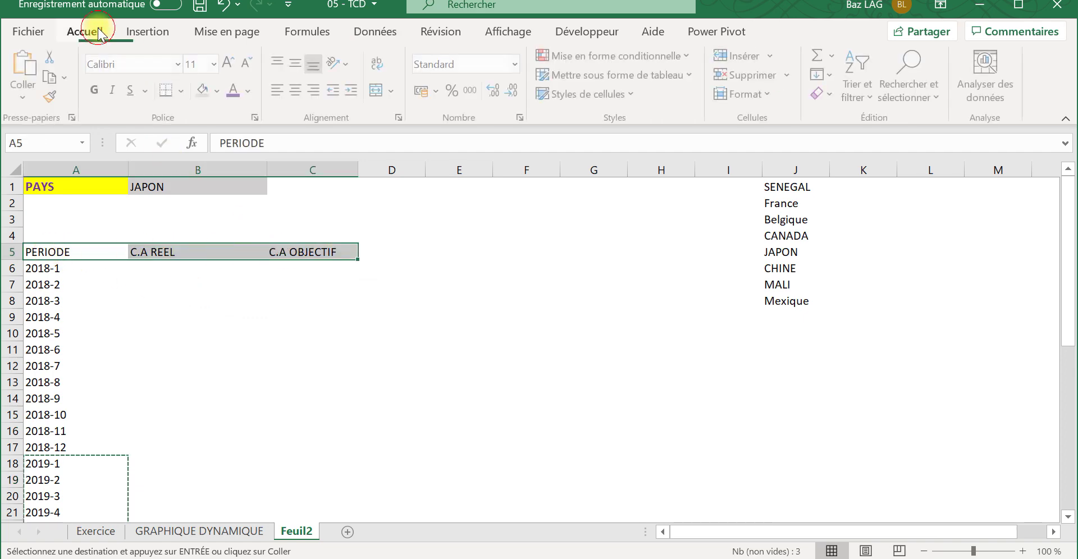
{"action": "left_click", "coordinate": [96, 90]}
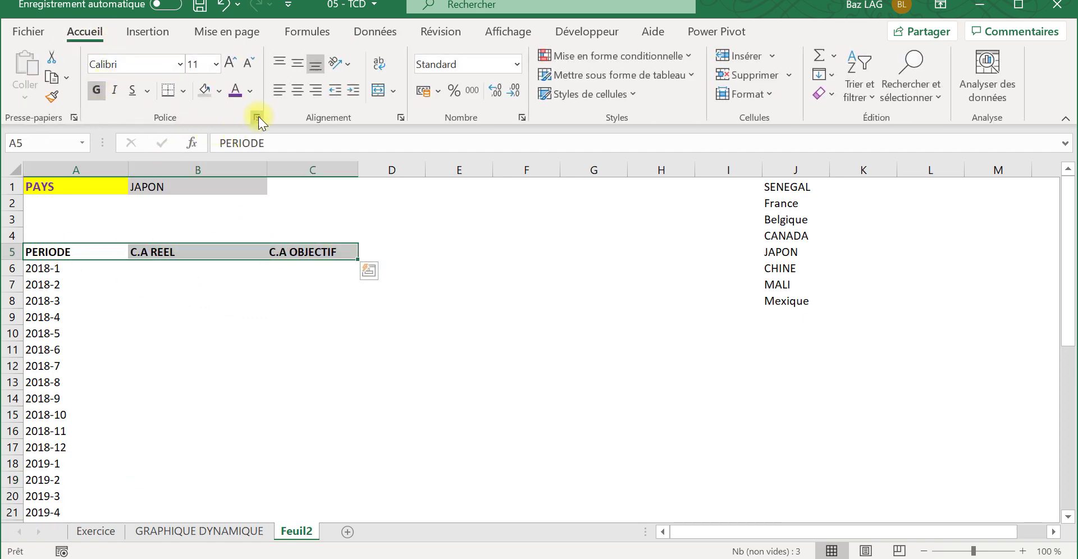
{"action": "left_click", "coordinate": [238, 95]}
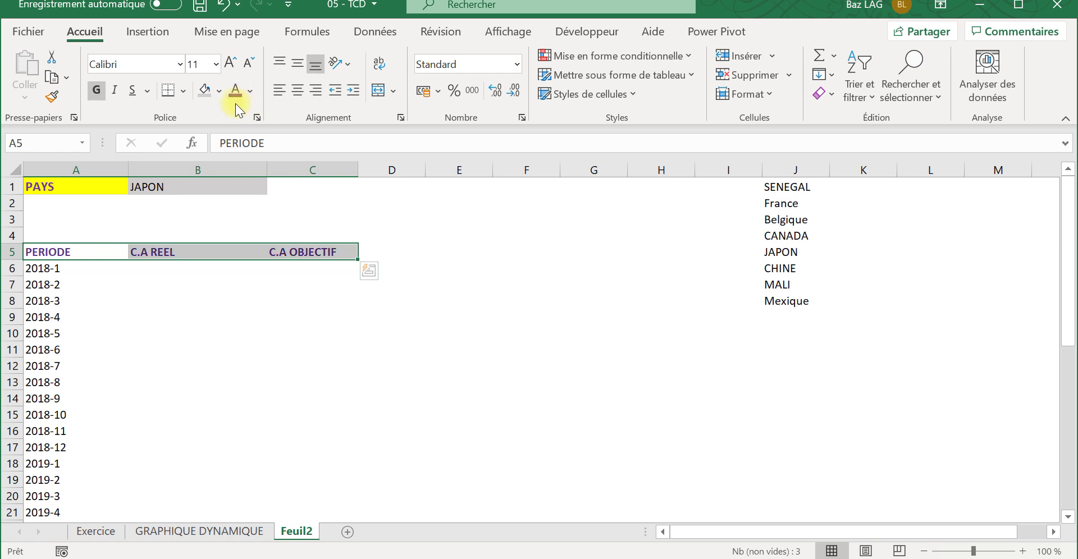
{"action": "left_click", "coordinate": [223, 93]}
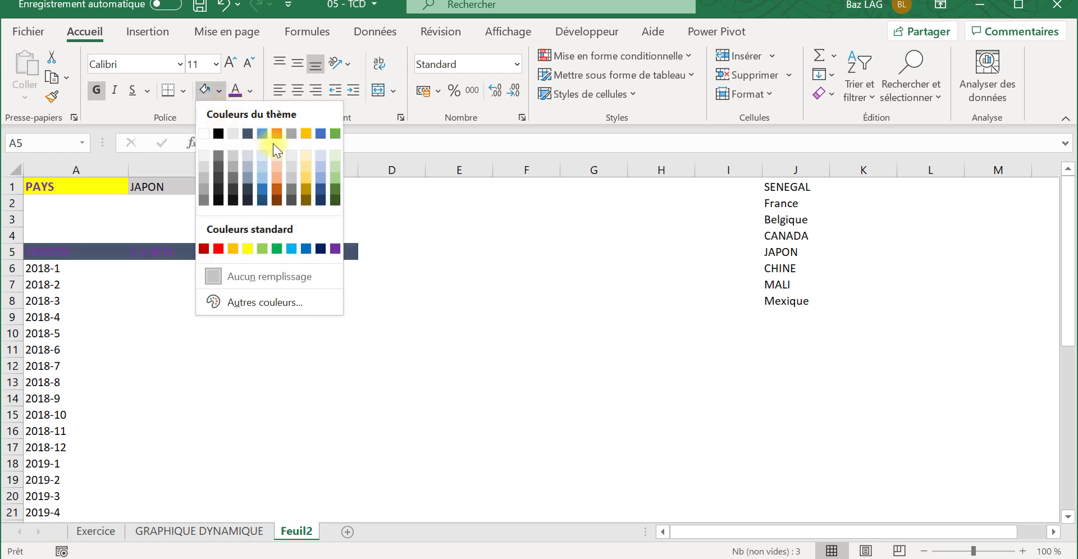
{"action": "left_click", "coordinate": [305, 133]}
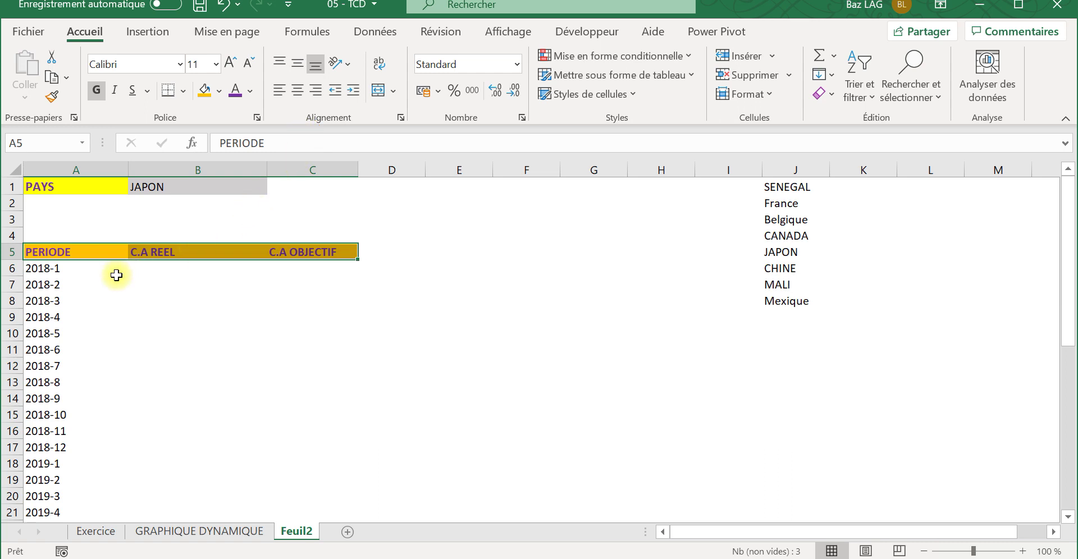
Apply thin dash-dot borders to A6:C41 on the left and right edges and all inner vertical and horizontal lines.
{"action": "left_click", "coordinate": [45, 270]}
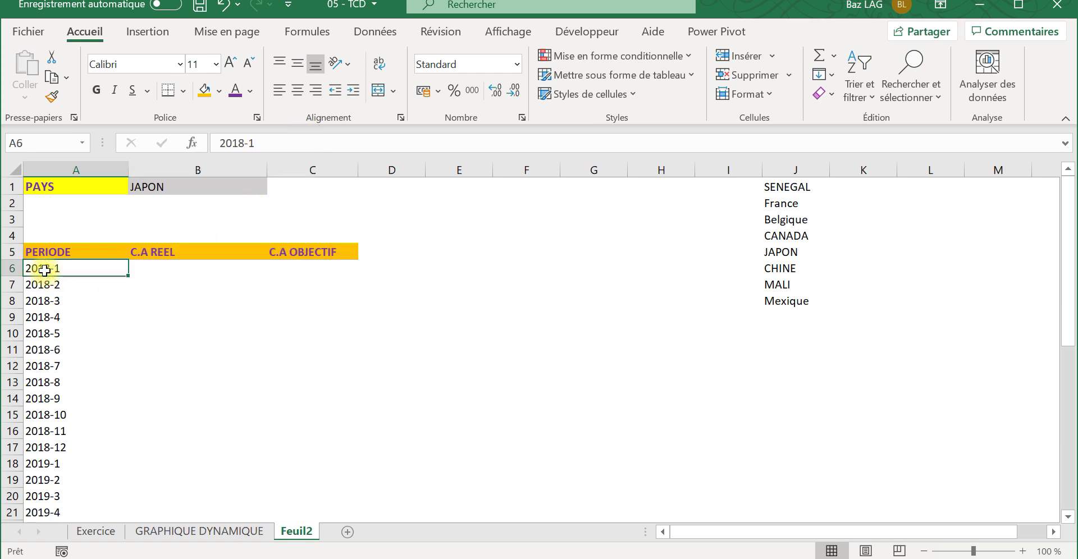
{"action": "key", "text": "shift+Right"}
{"action": "key", "text": "shift+Right"}
{"action": "key", "text": "ctrl+shift+Down"}
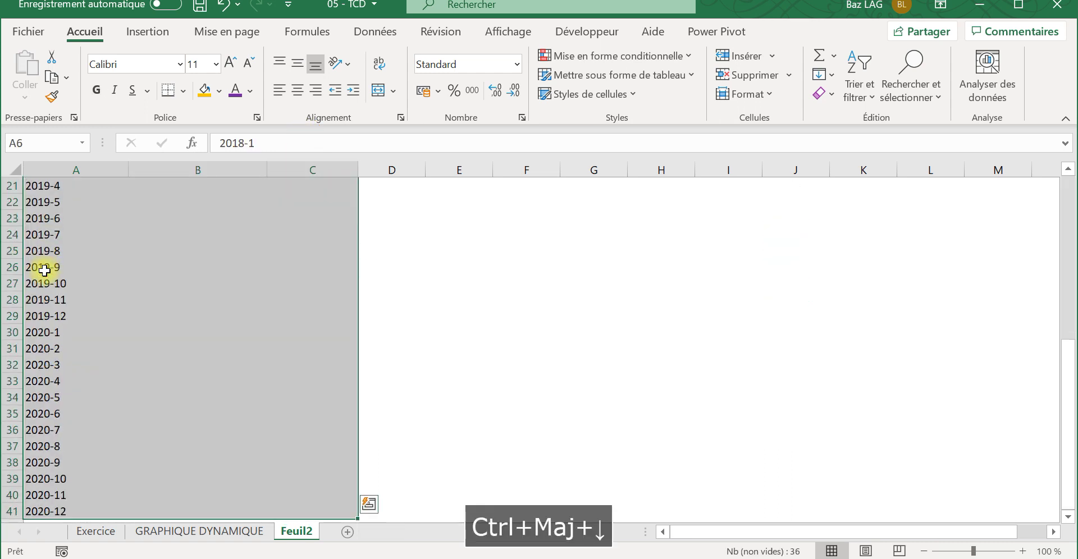
{"action": "left_click", "coordinate": [184, 92]}
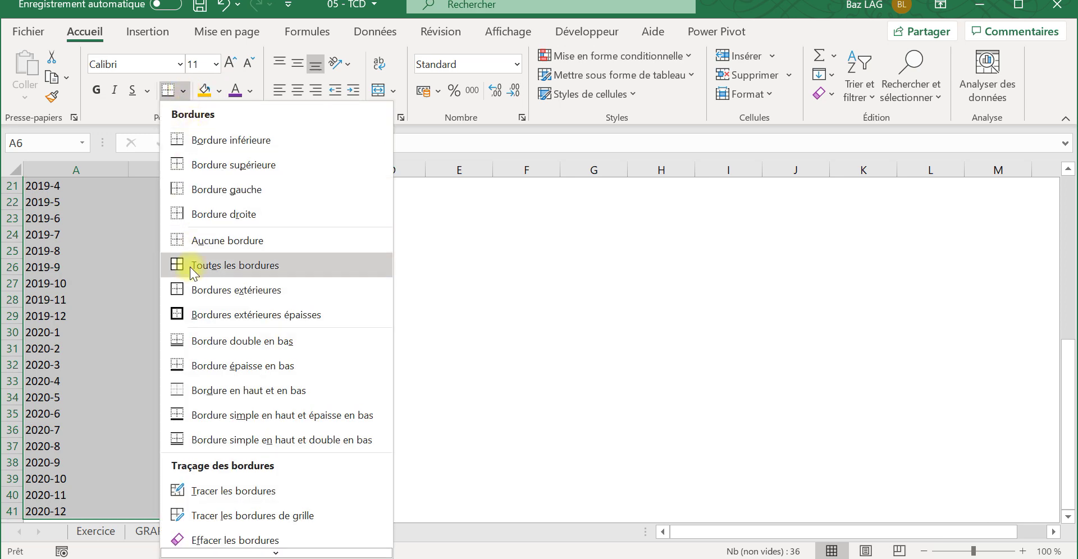
{"action": "scroll", "coordinate": [224, 522], "scroll_direction": "down", "scroll_amount": 2}
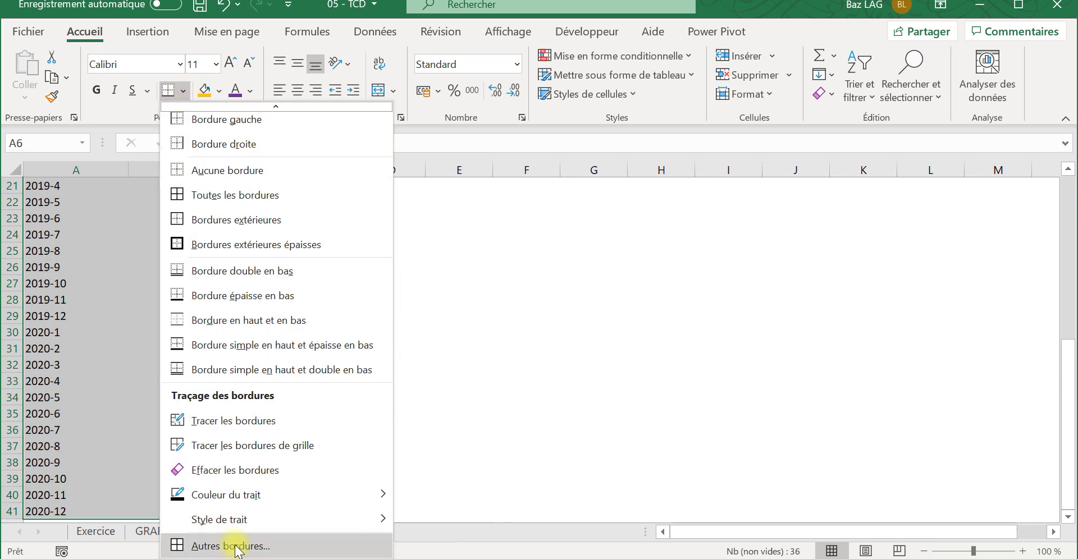
{"action": "left_click", "coordinate": [228, 544]}
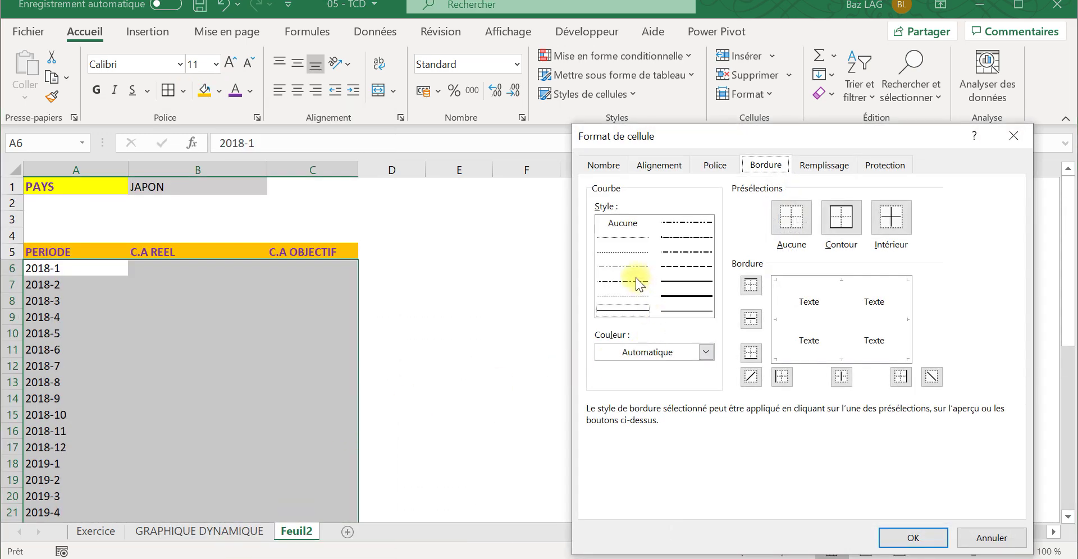
{"action": "left_click", "coordinate": [631, 266]}
{"action": "left_click", "coordinate": [778, 308]}
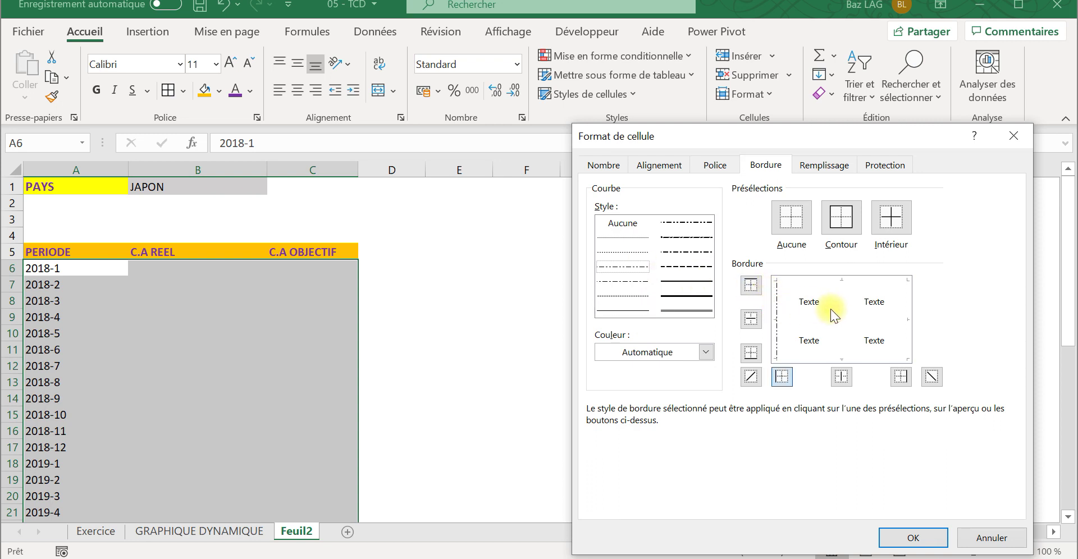
{"action": "left_click", "coordinate": [839, 308]}
{"action": "left_click", "coordinate": [903, 306]}
{"action": "left_click", "coordinate": [808, 320]}
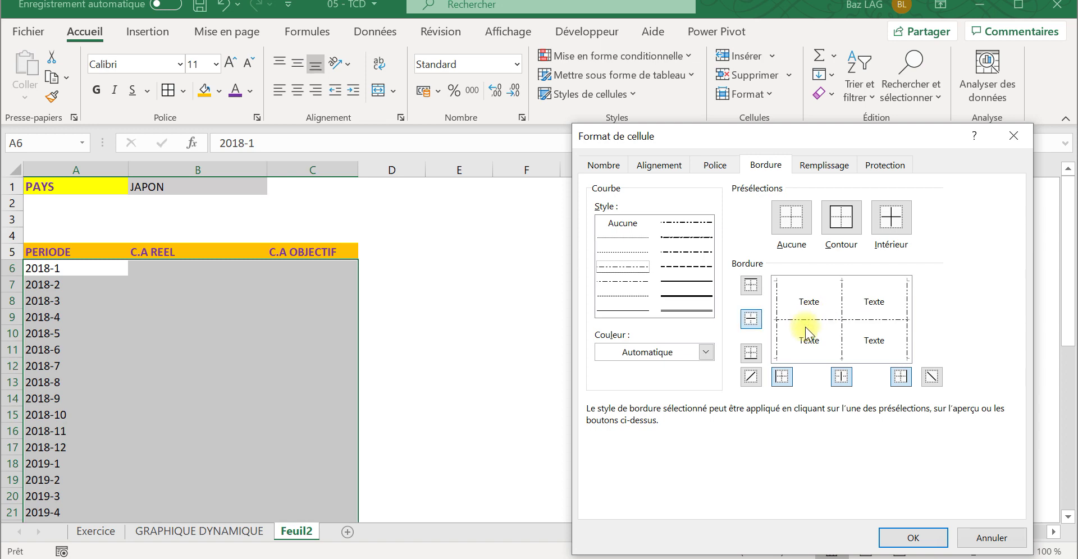
{"action": "left_click", "coordinate": [905, 542]}
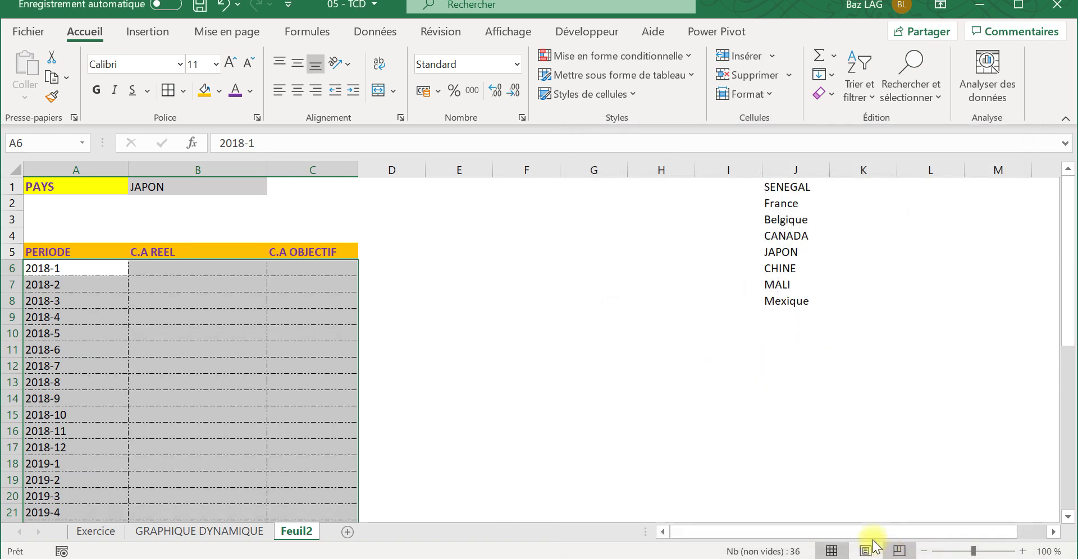
Center the header cells A5:C5 both horizontally and vertically.
{"action": "left_click_drag", "start_coordinate": [75, 249], "coordinate": [308, 250]}
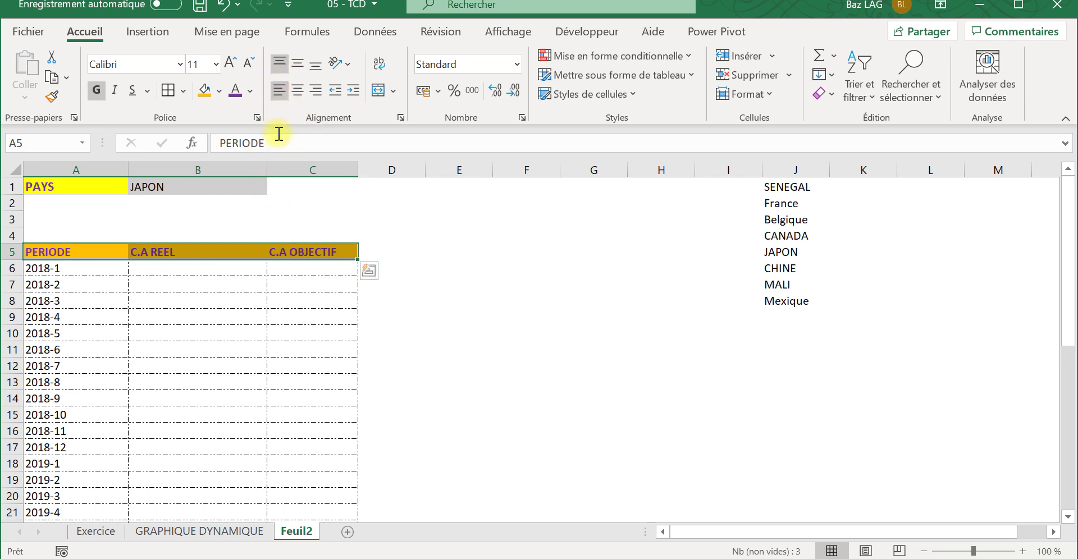
{"action": "left_click", "coordinate": [297, 90]}
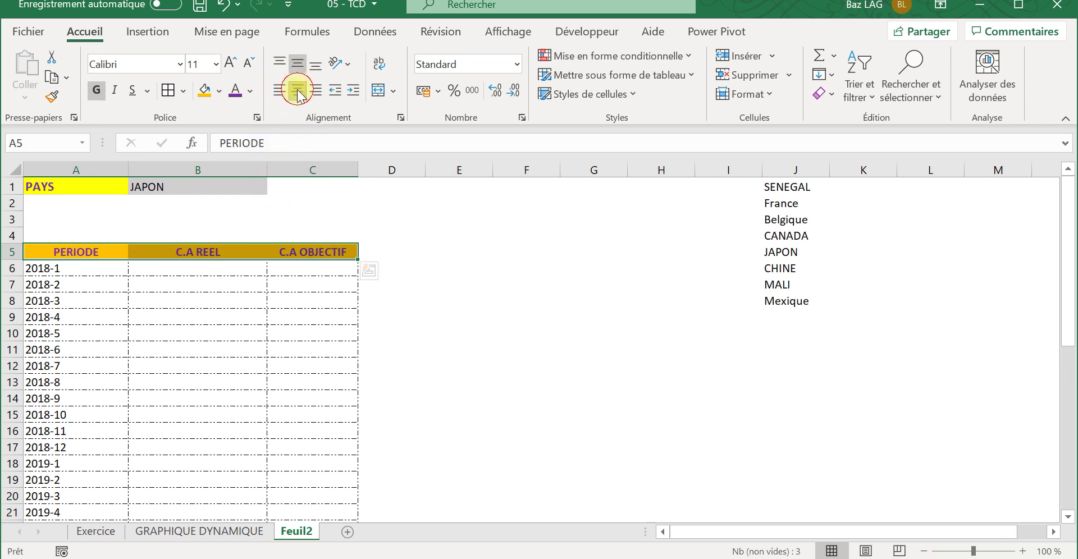
{"action": "left_click", "coordinate": [189, 283]}
Center the table body A6:C41 both vertically and horizontally.
{"action": "left_click", "coordinate": [85, 268]}
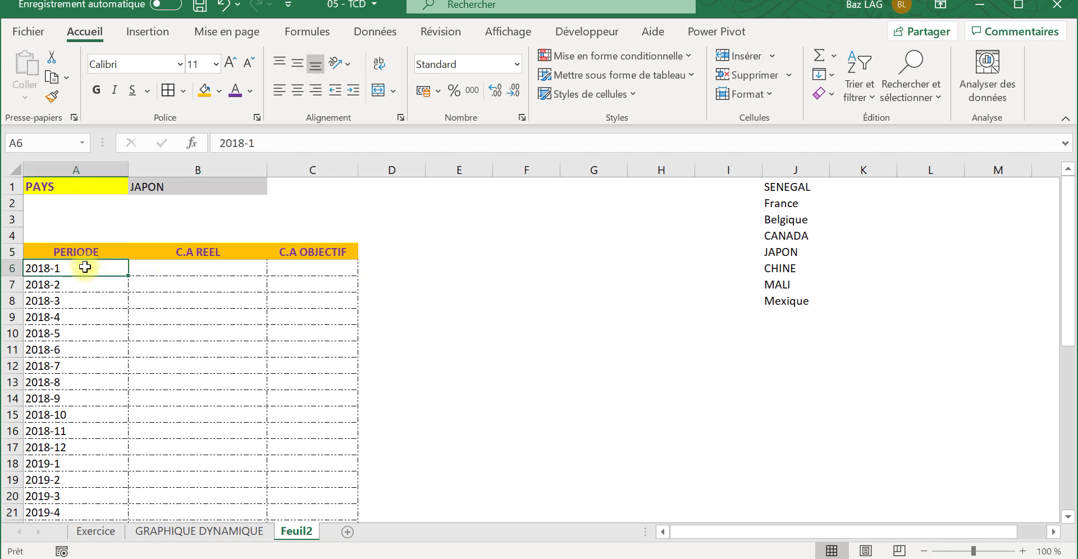
{"action": "key", "text": "ctrl+shift+Down"}
{"action": "key", "text": "shift+Right"}
{"action": "key", "text": "shift+Right"}
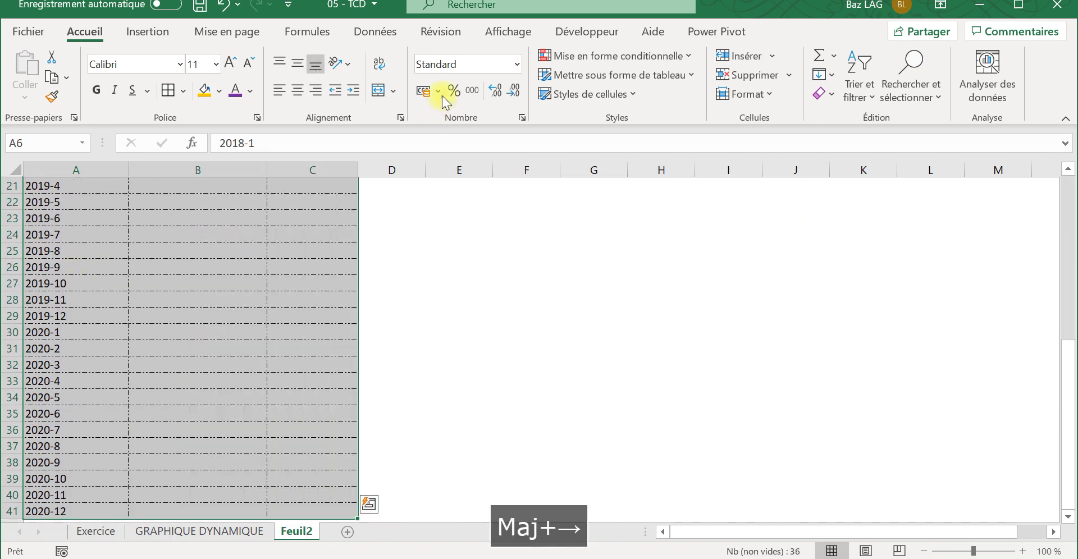
{"action": "left_click", "coordinate": [297, 65]}
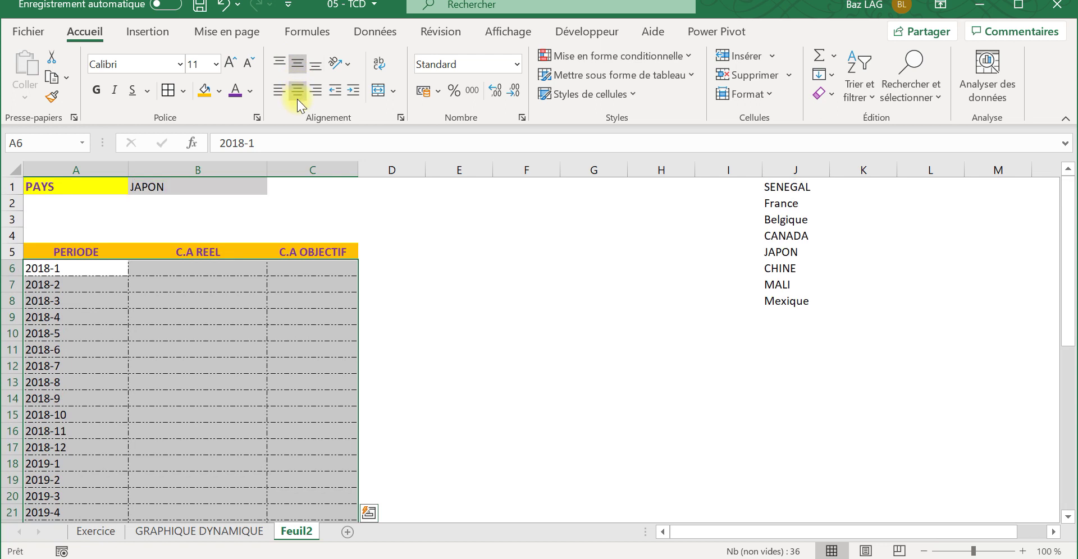
{"action": "left_click", "coordinate": [298, 90]}
{"action": "left_click", "coordinate": [194, 289]}
Widen column C slightly so the C.A OBJECTIF column has more room.
{"action": "left_click", "coordinate": [192, 272]}
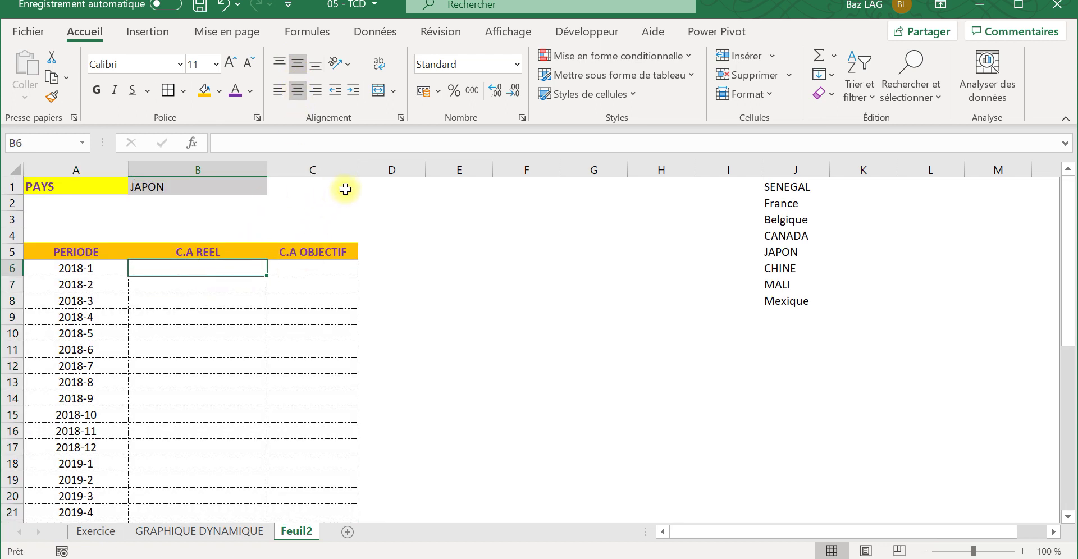
{"action": "left_click_drag", "start_coordinate": [357, 175], "coordinate": [380, 170]}
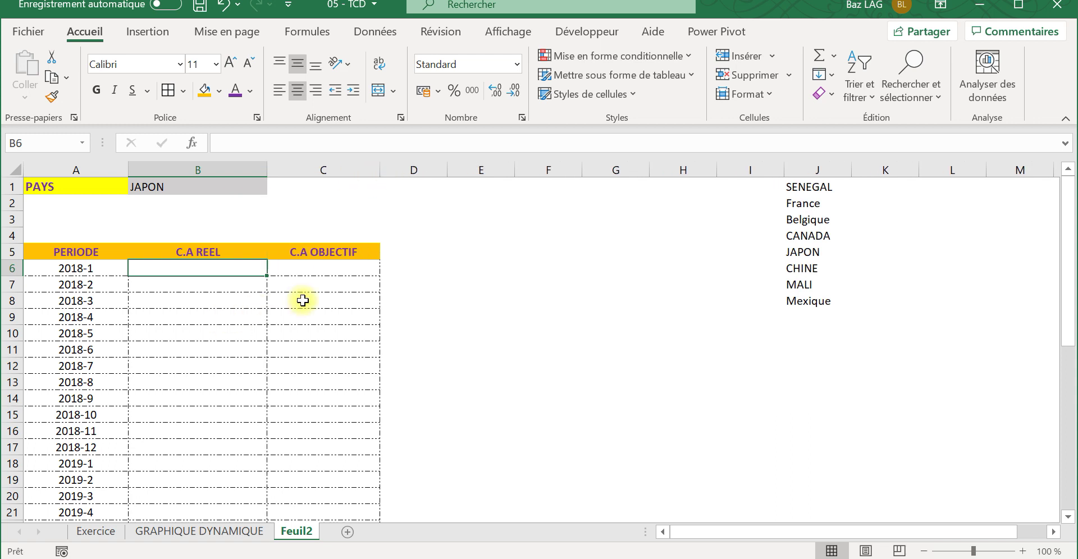
{"action": "left_click", "coordinate": [221, 331]}
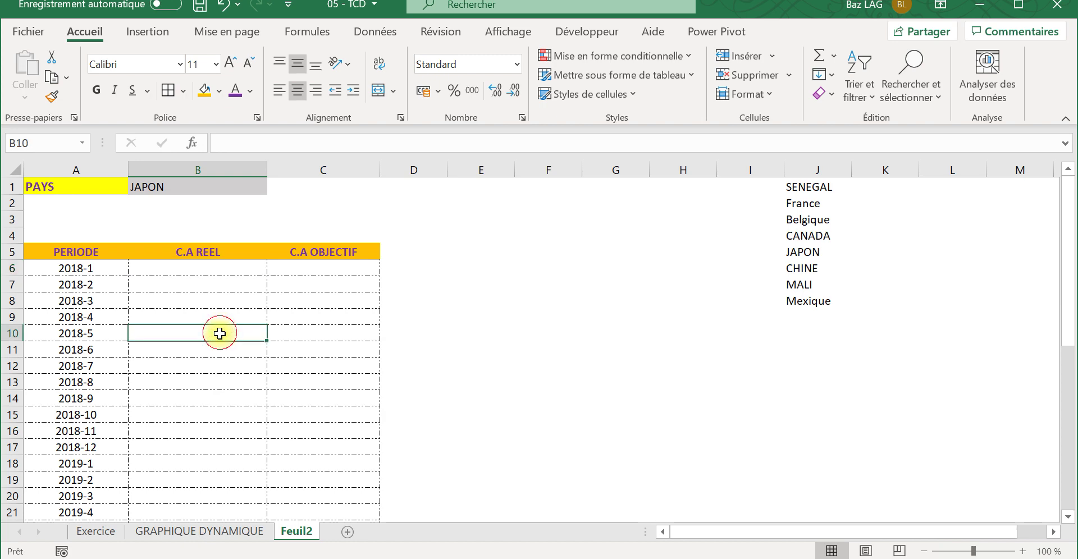
{"action": "left_click", "coordinate": [216, 269]}
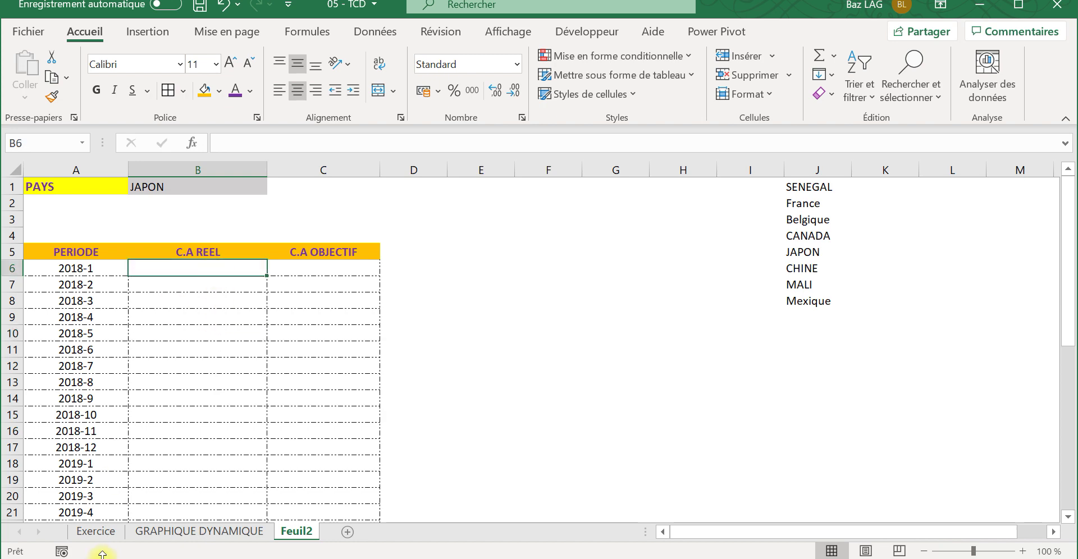
Examine the source data on the Exercice sheet, especially the C.A OBJECTIF, C.A REEL, PAYS and PERIODE columns.
{"action": "left_click", "coordinate": [96, 532]}
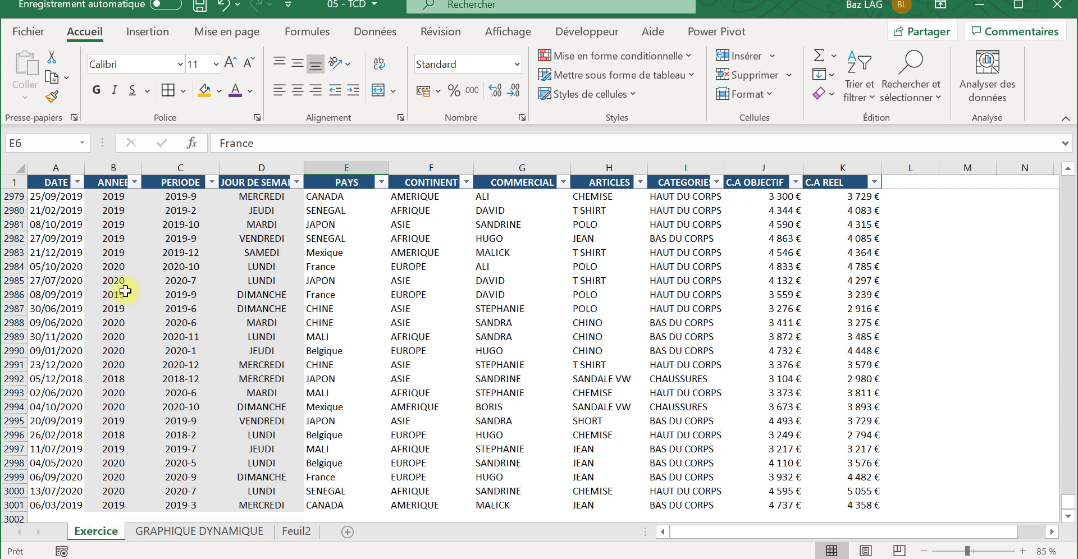
{"action": "left_click", "coordinate": [35, 177]}
{"action": "key", "text": "Down"}
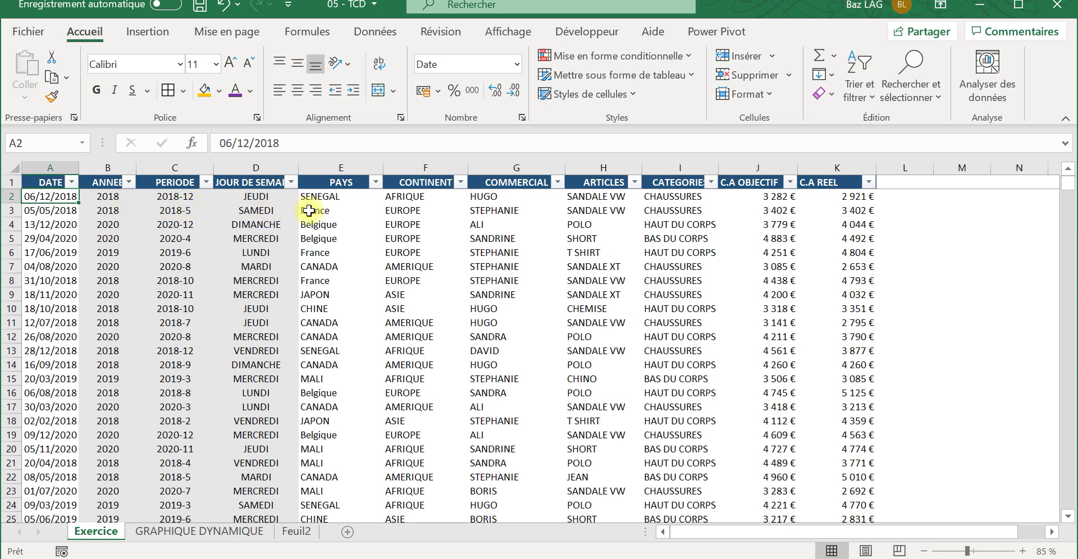
{"action": "left_click", "coordinate": [406, 206]}
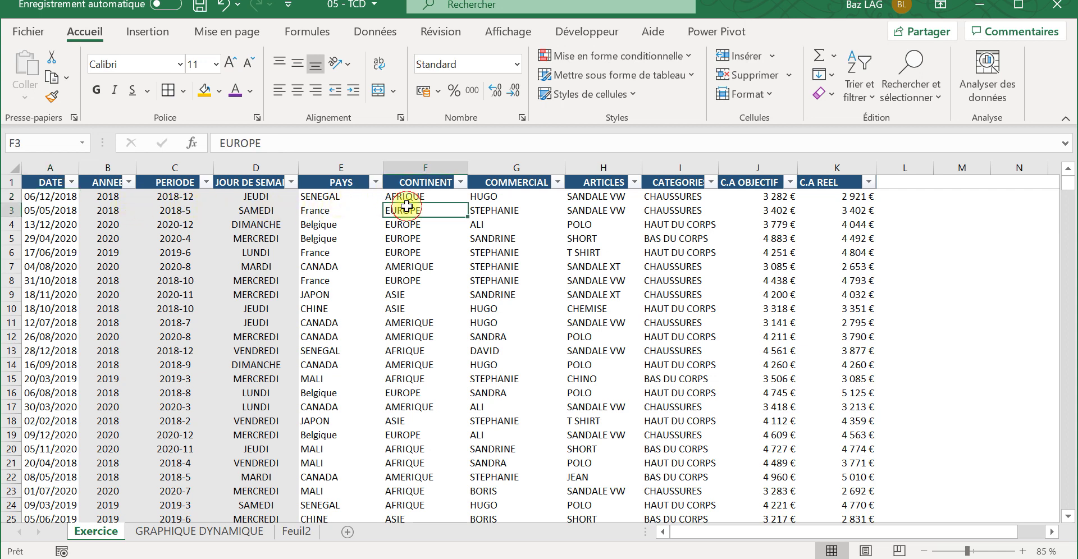
{"action": "left_click", "coordinate": [512, 207]}
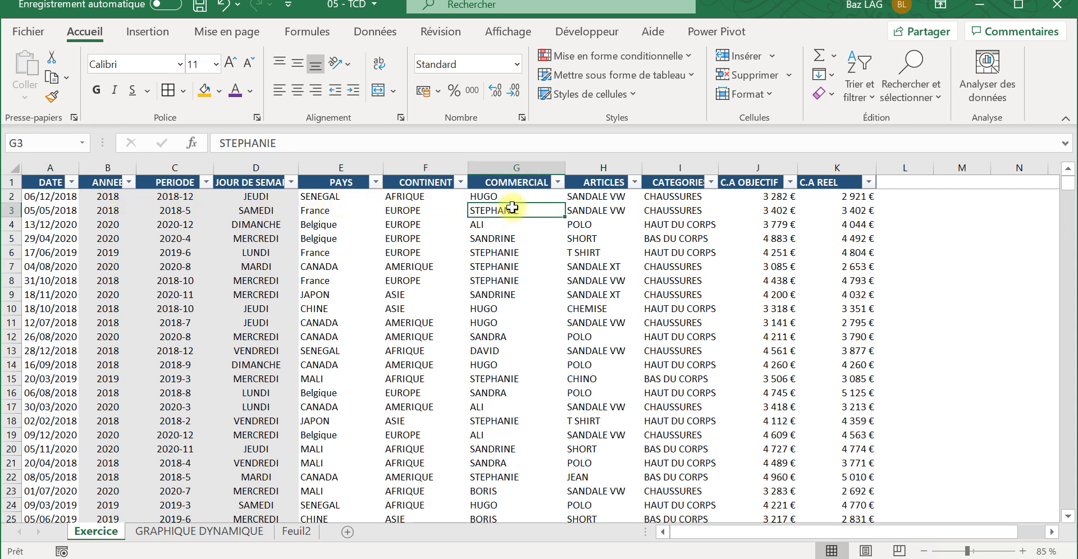
{"action": "left_click", "coordinate": [593, 208]}
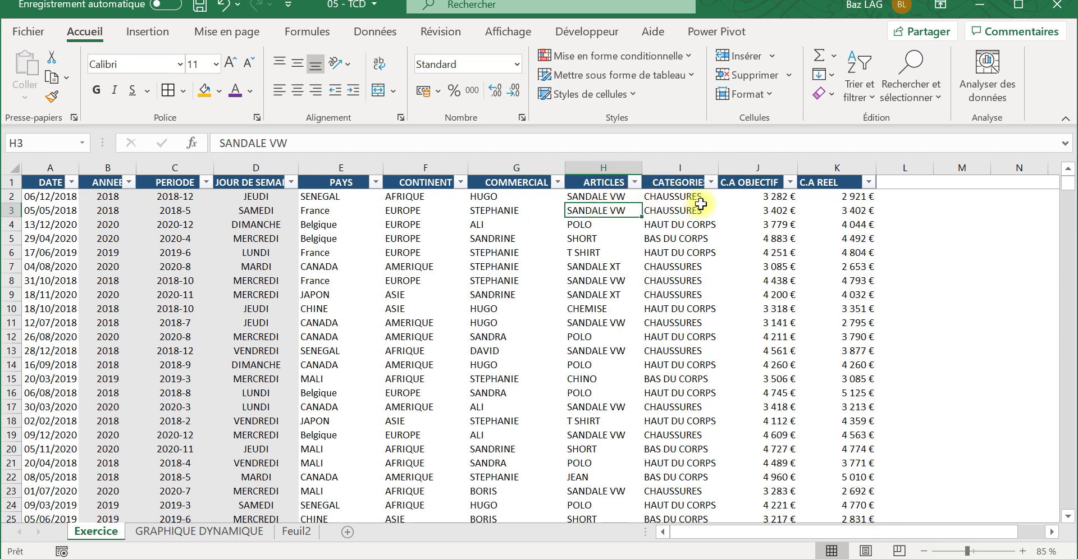
{"action": "left_click", "coordinate": [747, 207]}
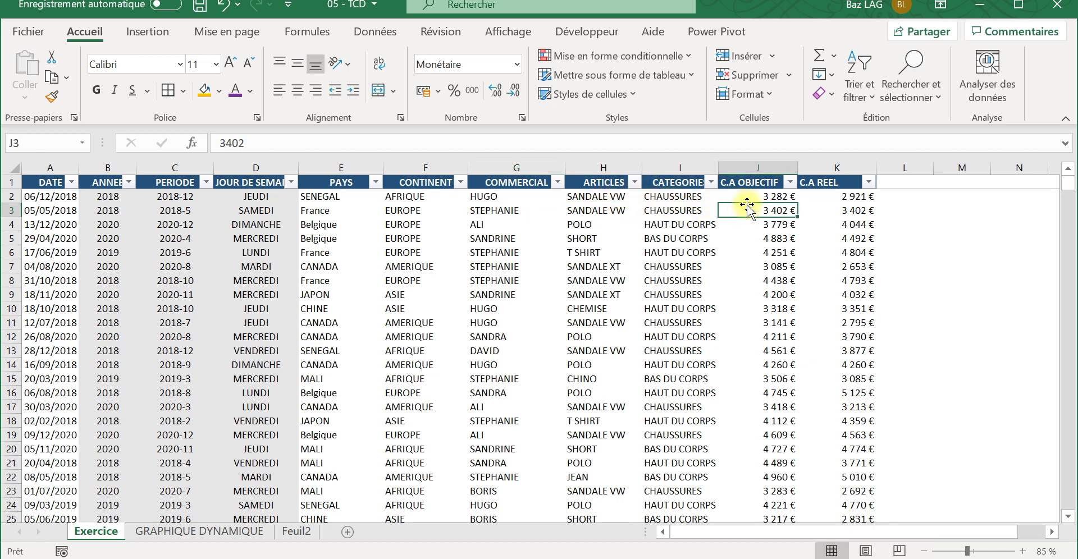
{"action": "left_click", "coordinate": [819, 205]}
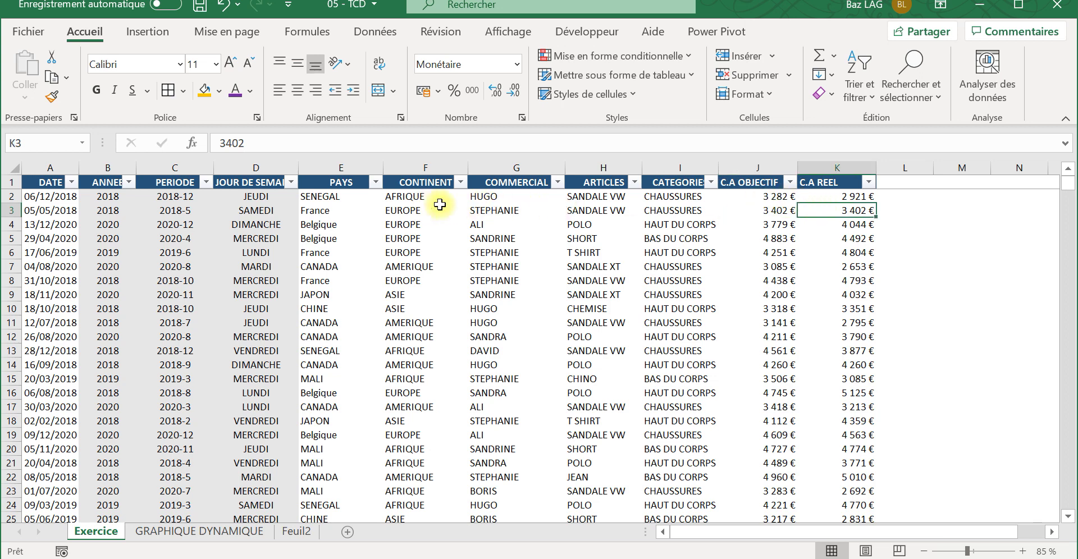
{"action": "left_click_drag", "start_coordinate": [831, 167], "coordinate": [757, 168]}
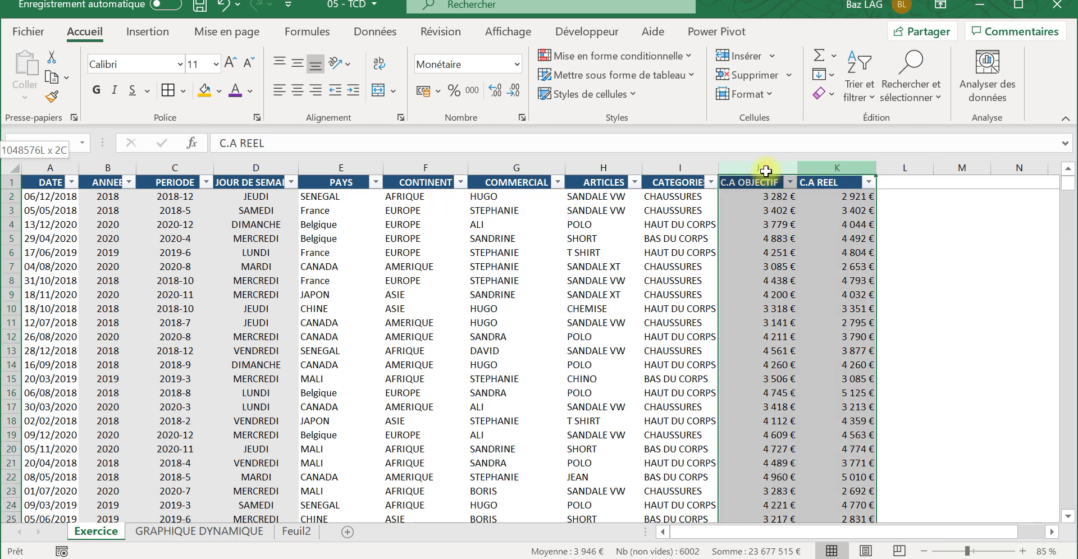
{"action": "left_click", "coordinate": [345, 167]}
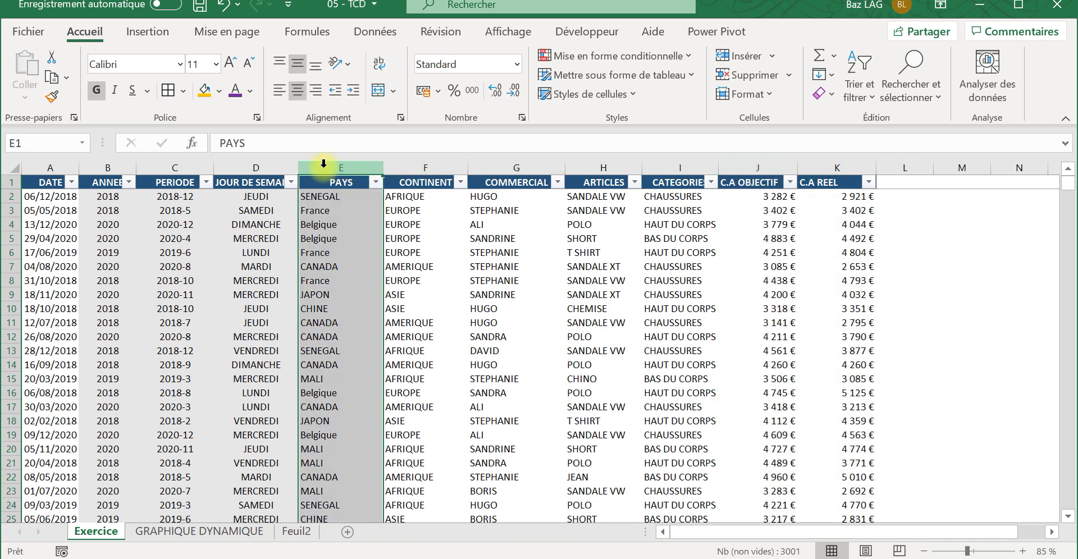
{"action": "left_click", "coordinate": [199, 163]}
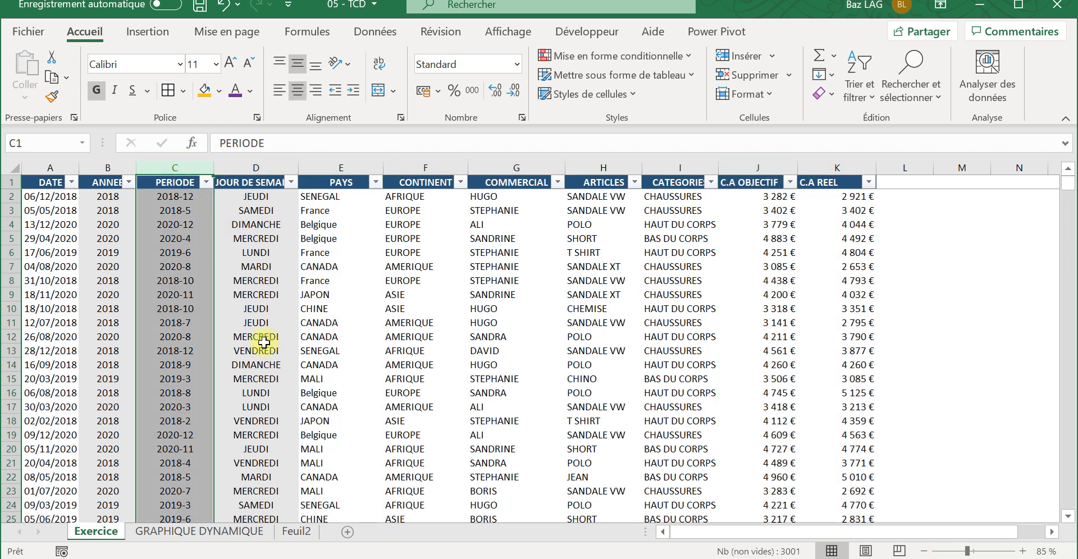
Start a SOMME.SI.ENS formula in cell B6 of Feuil2 with the absolute sum range Exercice!$K:$K.
{"action": "left_click", "coordinate": [297, 532]}
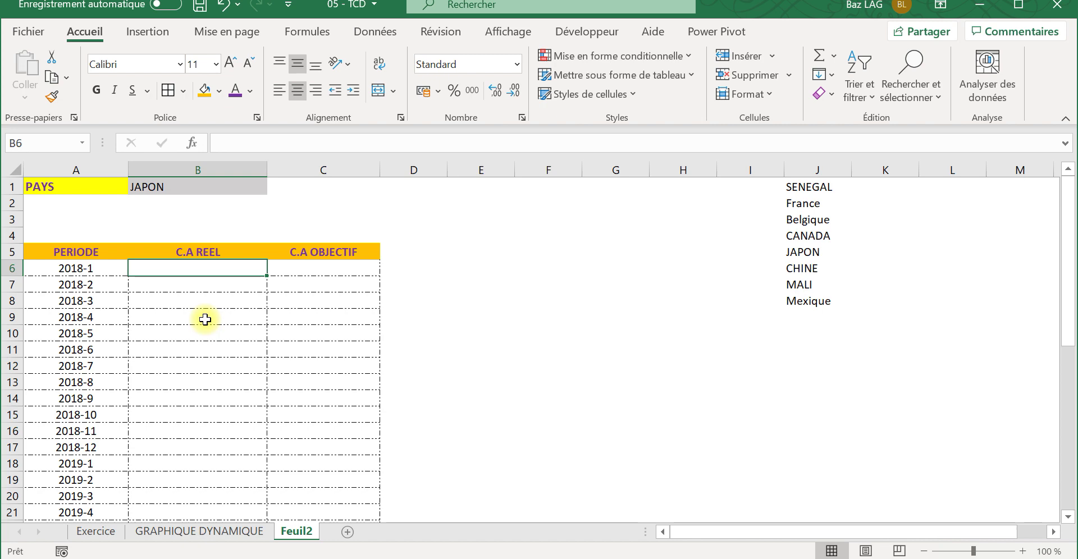
{"action": "type", "text": "+"}
{"action": "key", "text": "BackSpace"}
{"action": "key", "text": "Caps_Lock"}
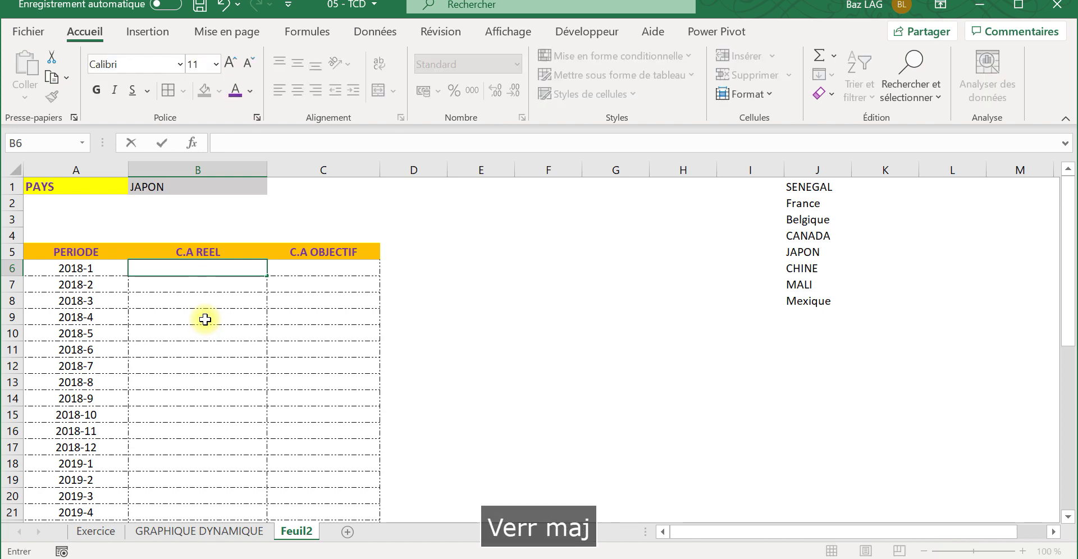
{"action": "type", "text": "=somm"}
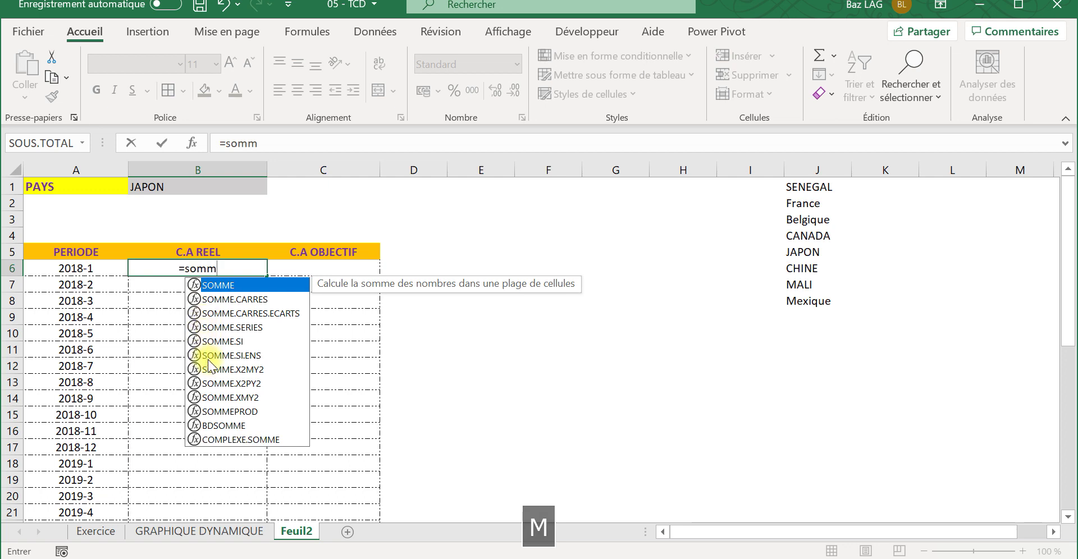
{"action": "double_click", "coordinate": [216, 356]}
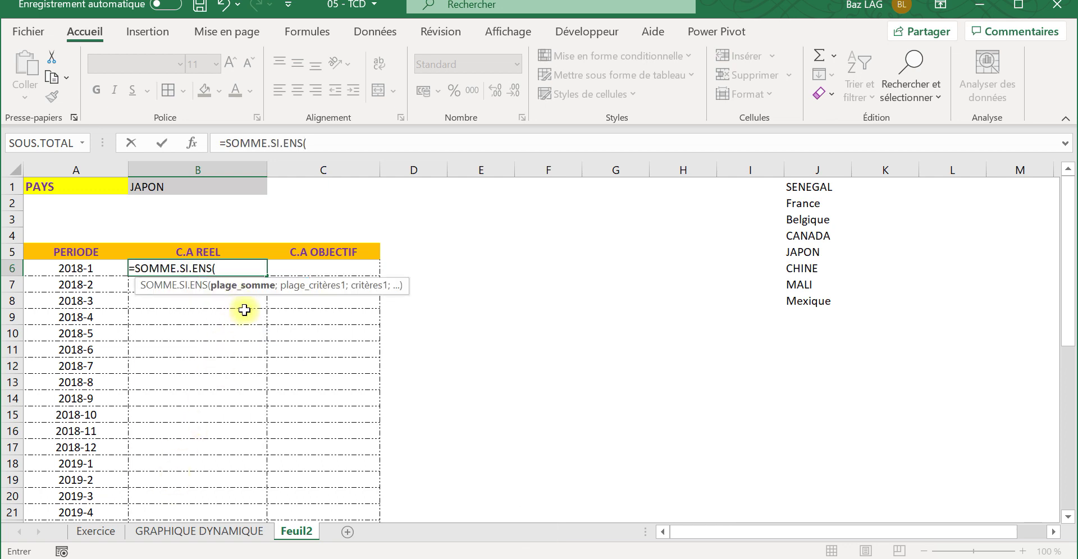
{"action": "left_click", "coordinate": [95, 531]}
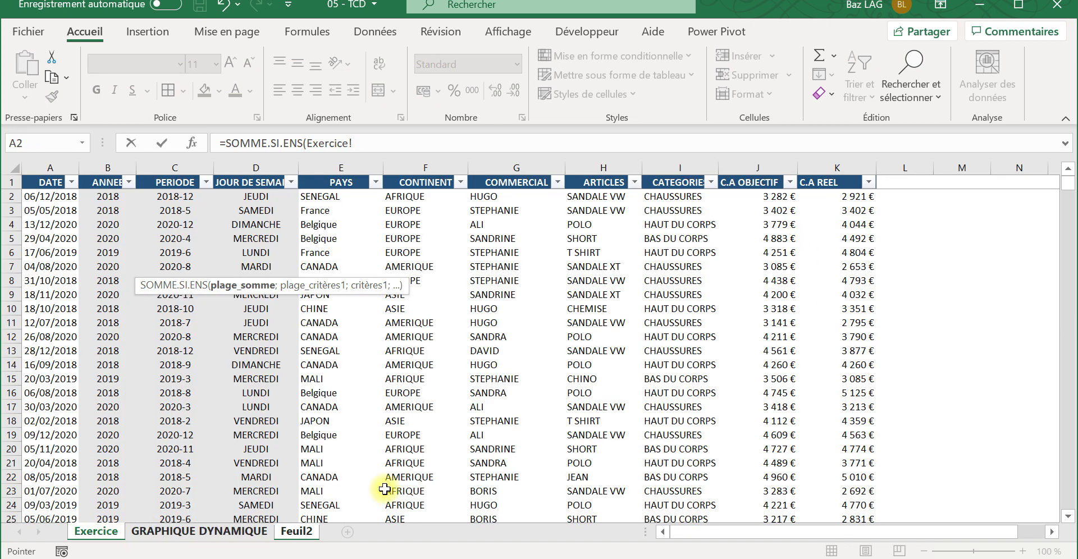
{"action": "left_click", "coordinate": [837, 168]}
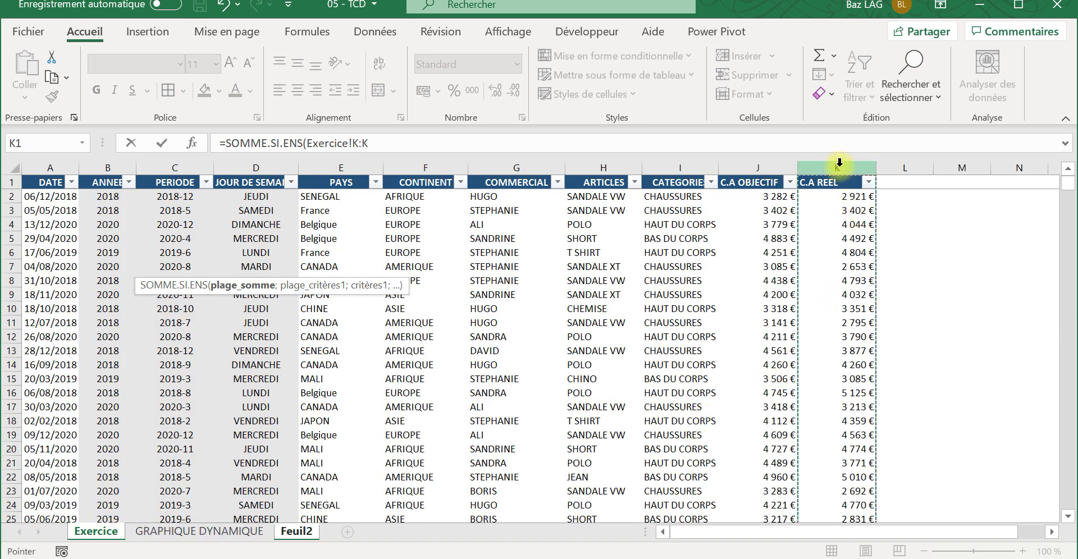
{"action": "key", "text": "F4"}
{"action": "type", "text": ";"}
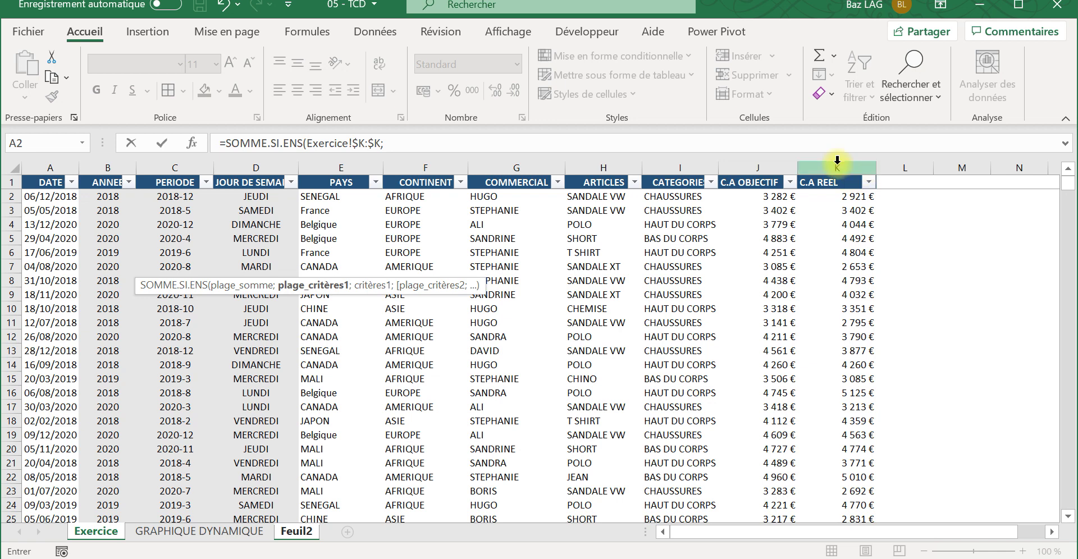
Add the first criteria pair to the formula: range Exercice!$E:$E with criterion Feuil2!$B$1, both as absolute references.
{"action": "left_click", "coordinate": [331, 168]}
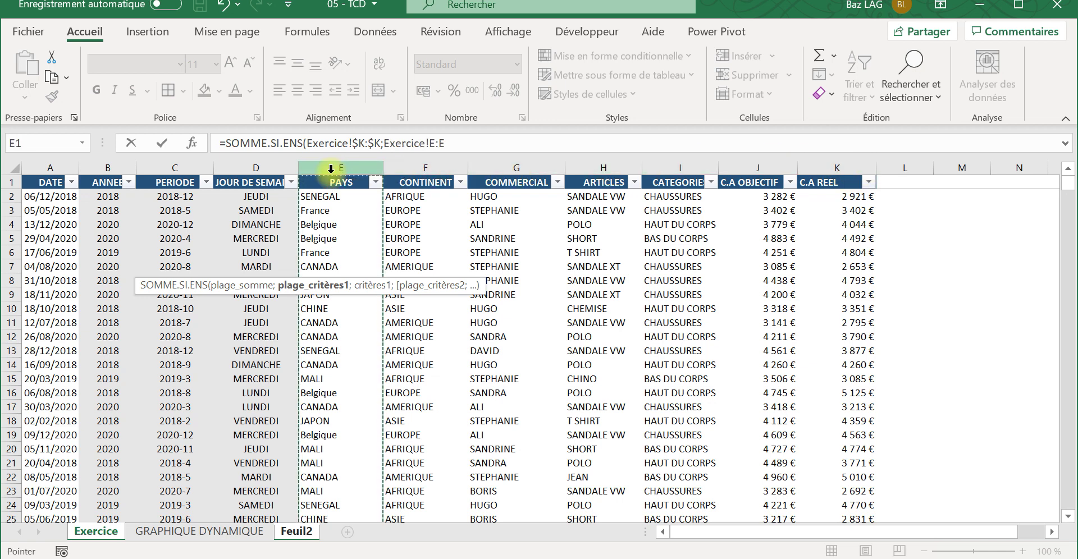
{"action": "key", "text": "F4"}
{"action": "type", "text": ";"}
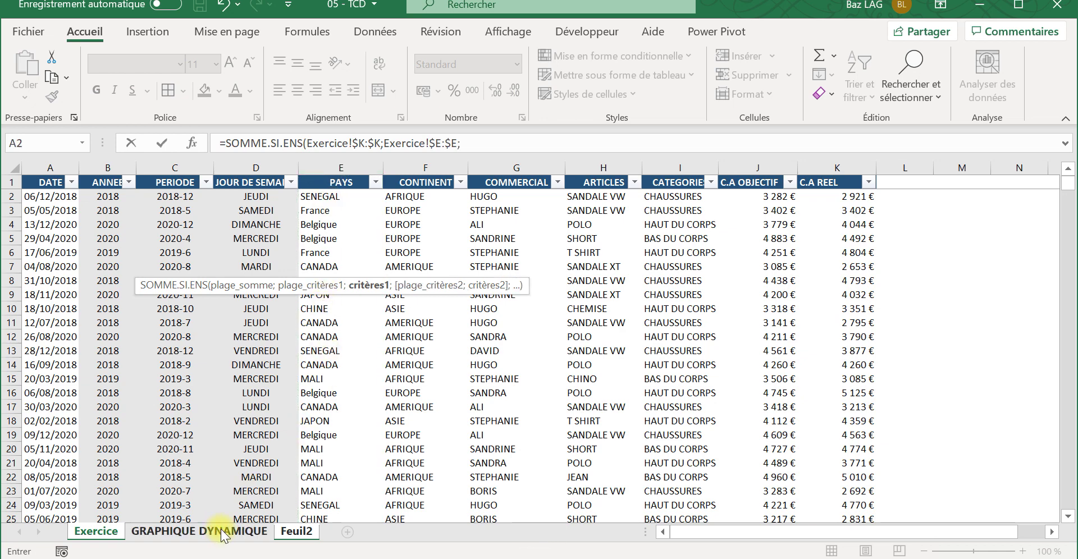
{"action": "left_click", "coordinate": [303, 529]}
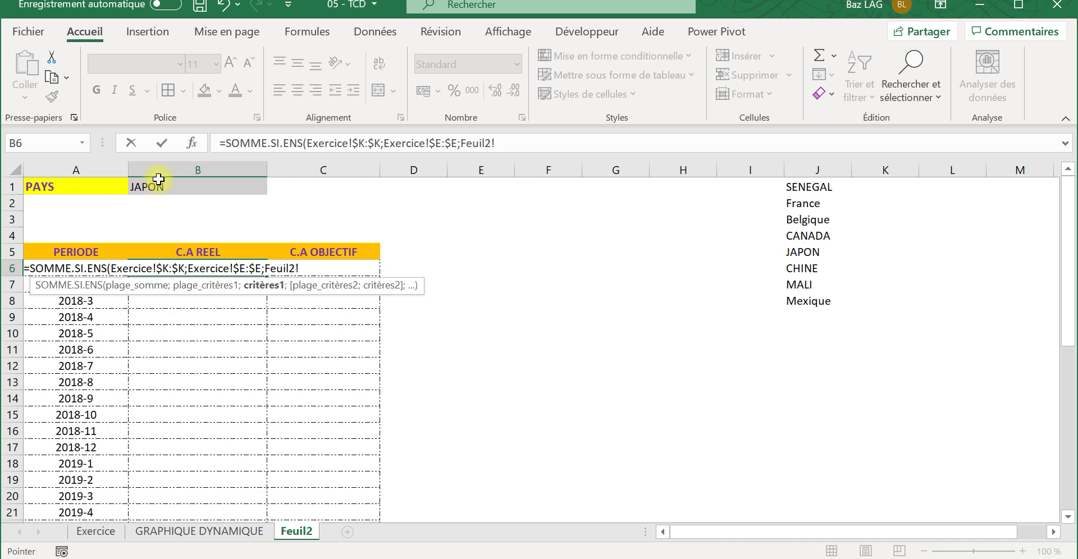
{"action": "left_click", "coordinate": [158, 181]}
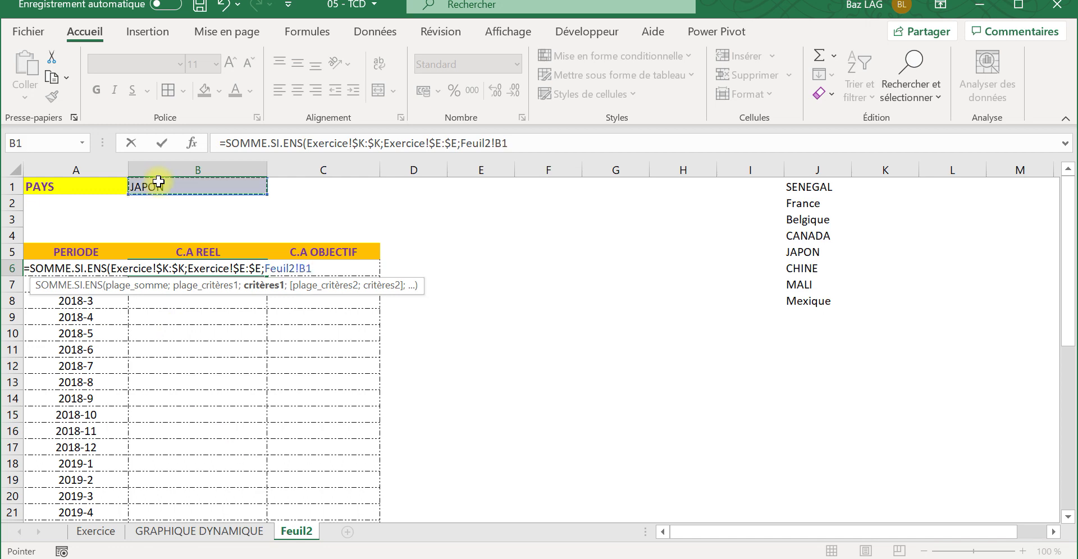
{"action": "key", "text": "F4"}
{"action": "type", "text": ";"}
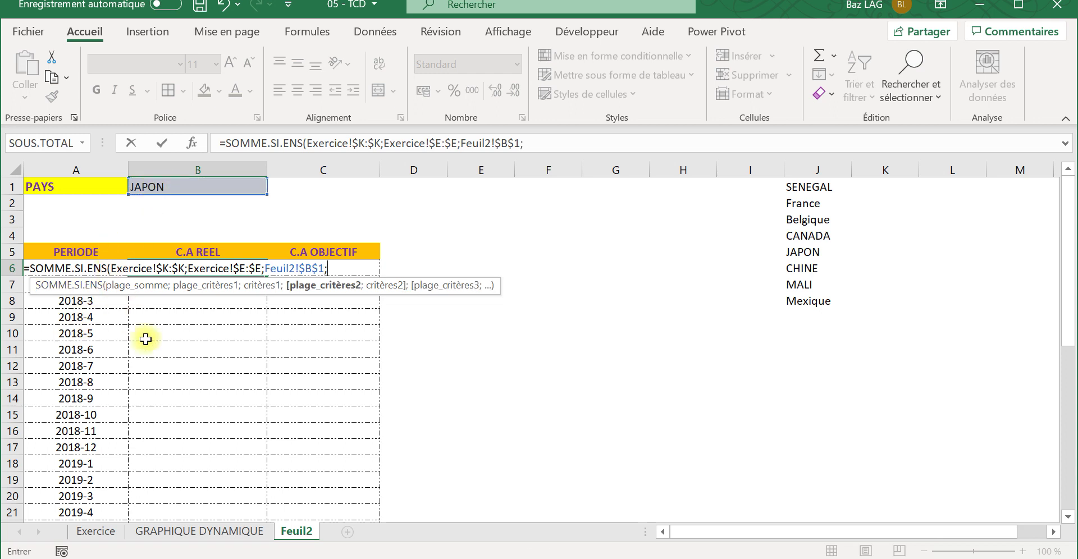
Complete the B6 formula with the second criteria pair: absolute range Exercice!$C:$C with relative criterion Feuil2!A6.
{"action": "left_click", "coordinate": [107, 534]}
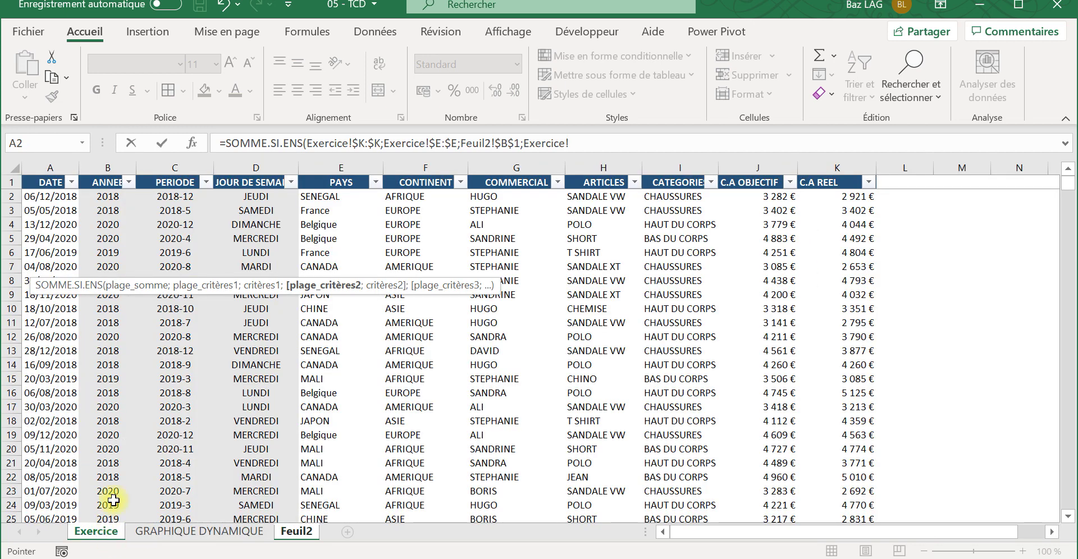
{"action": "left_click", "coordinate": [180, 168]}
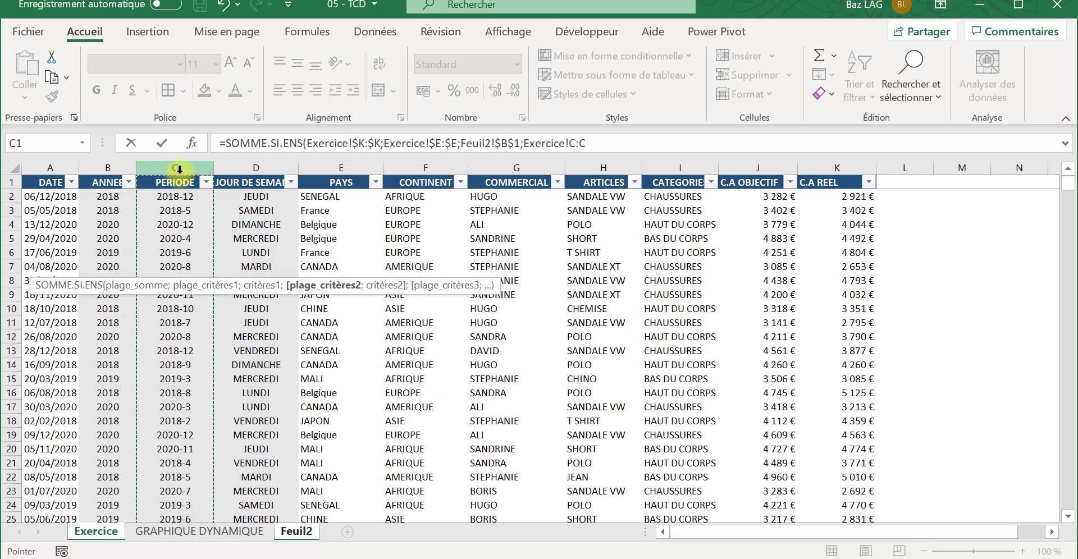
{"action": "key", "text": "F4"}
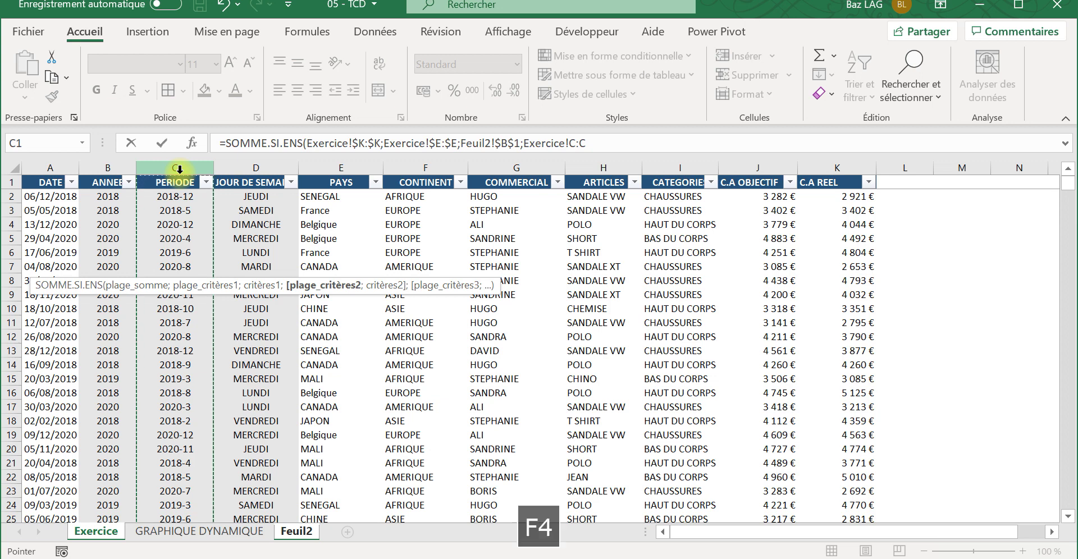
{"action": "type", "text": ";"}
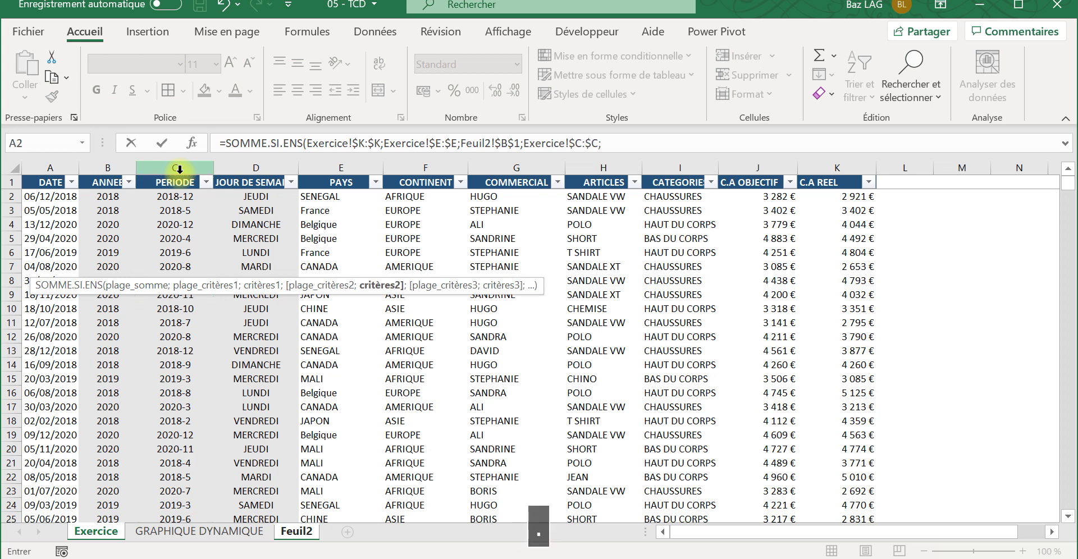
{"action": "left_click", "coordinate": [296, 531]}
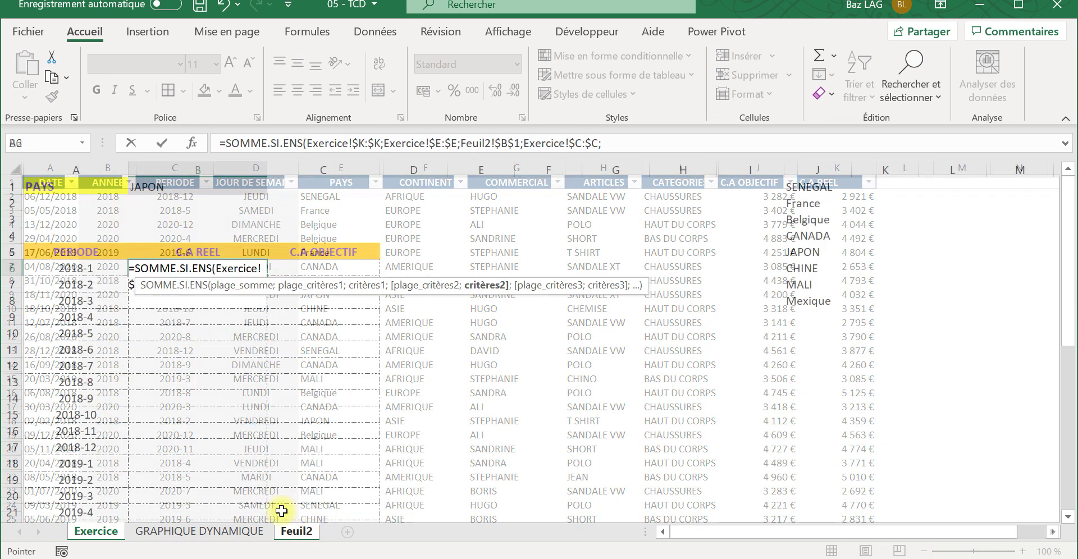
{"action": "left_click", "coordinate": [67, 268]}
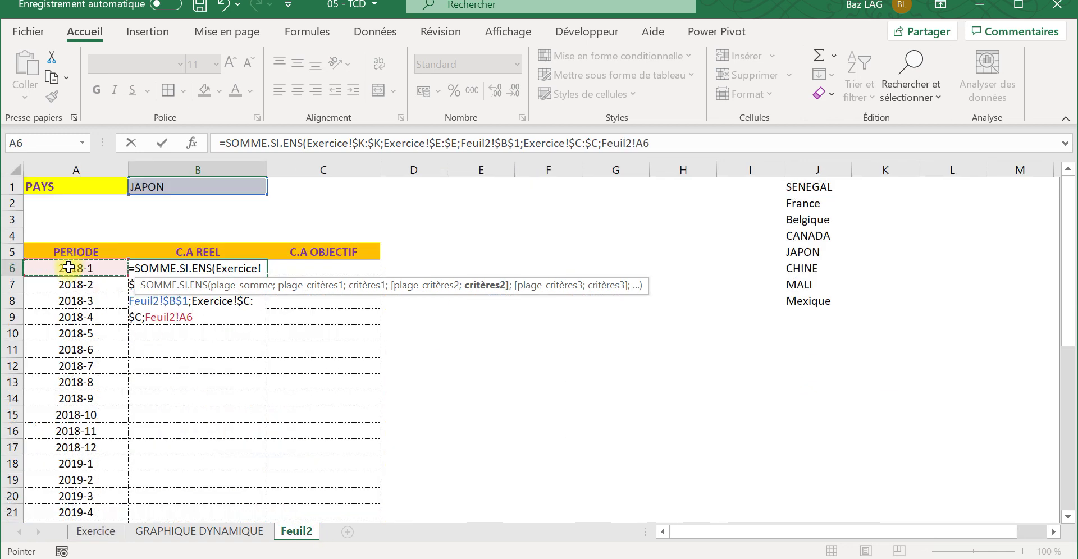
{"action": "type", "text": ")"}
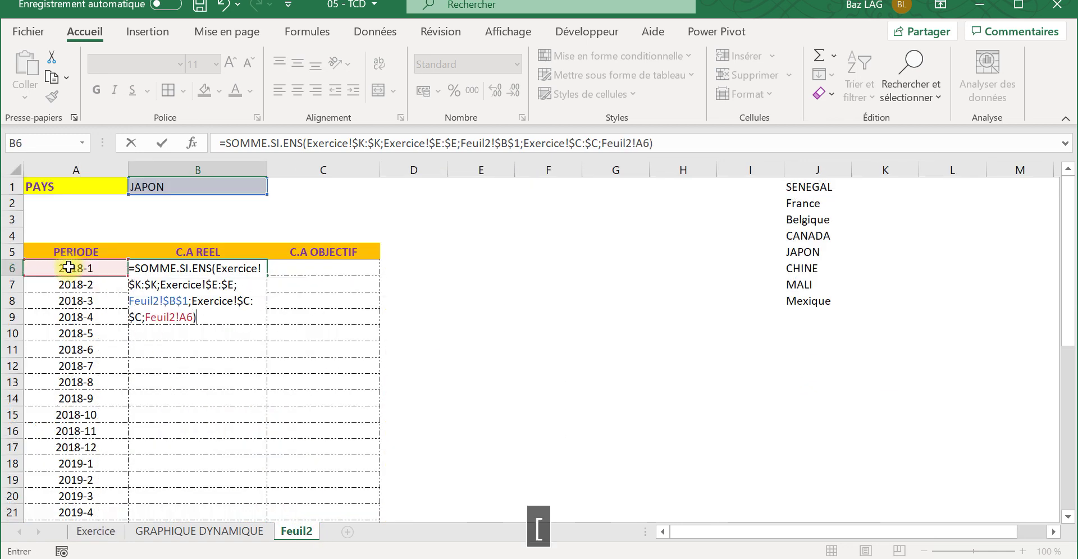
{"action": "key", "text": "Return"}
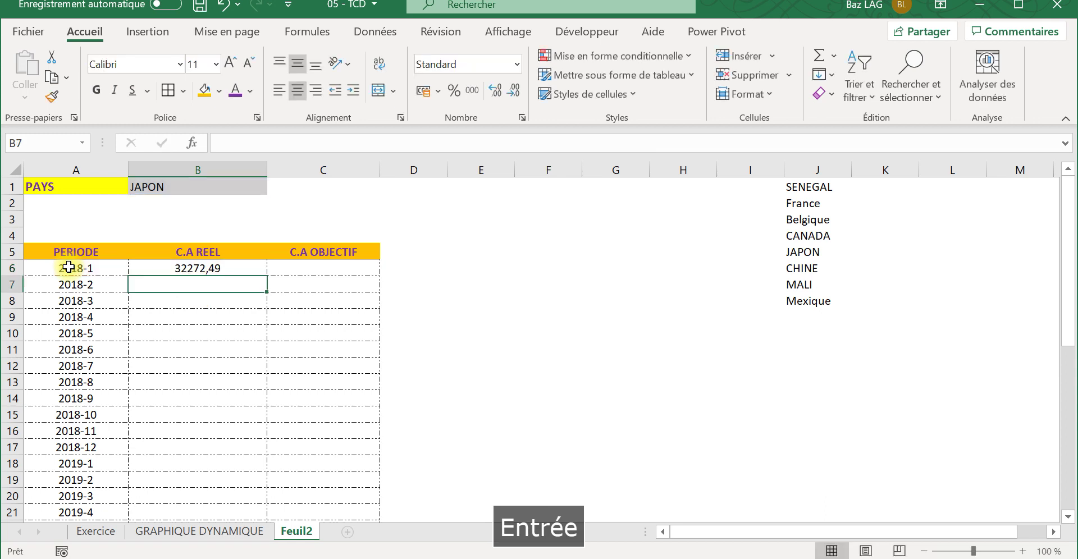
Apply the Monétaire number format to cell B6 of Feuil2.
{"action": "left_click", "coordinate": [206, 269]}
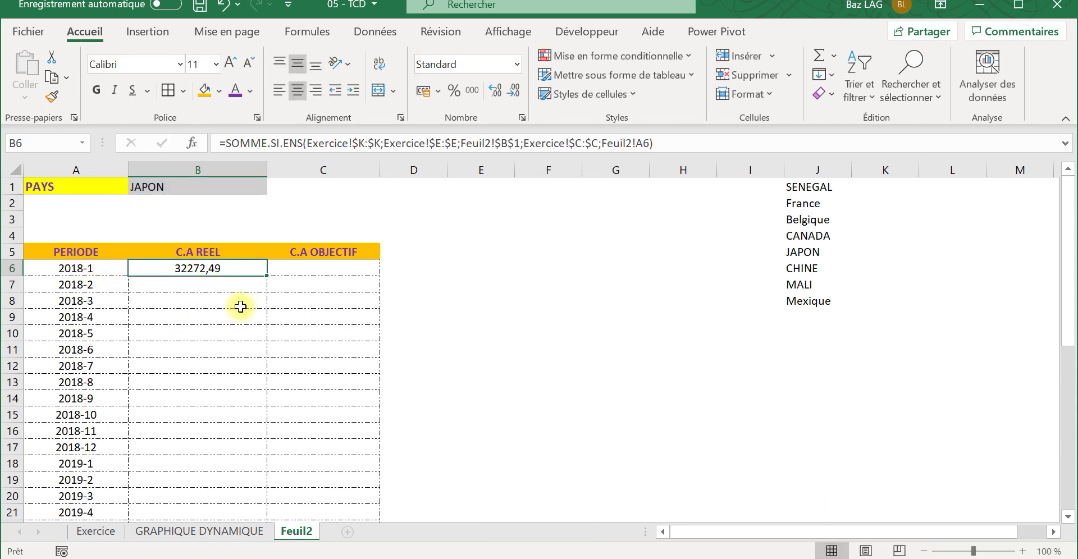
{"action": "left_click", "coordinate": [515, 66]}
{"action": "left_click", "coordinate": [475, 174]}
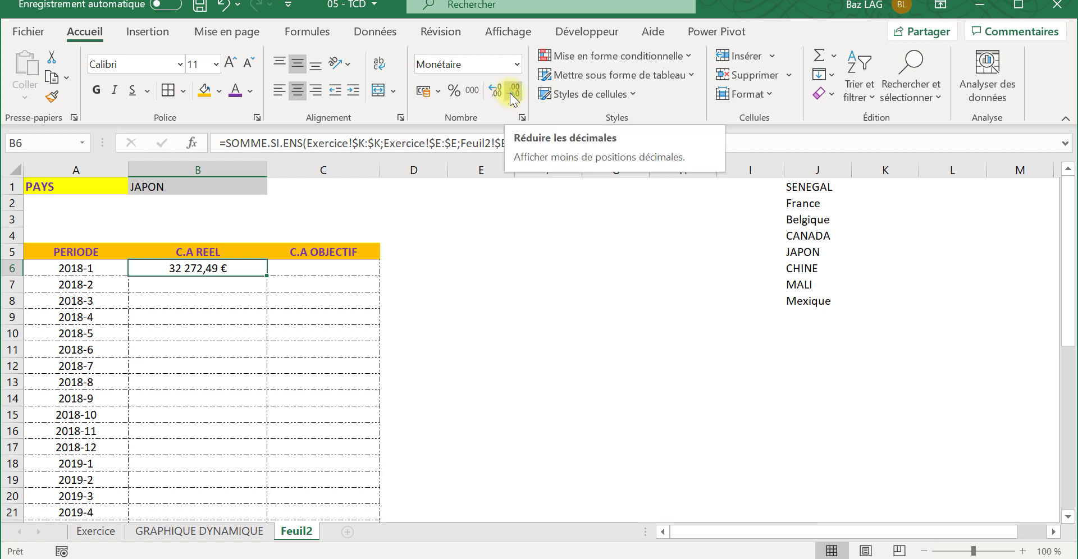
Increase the decimals displayed in cell B6 to six places.
{"action": "left_click", "coordinate": [495, 92]}
{"action": "left_click", "coordinate": [494, 91]}
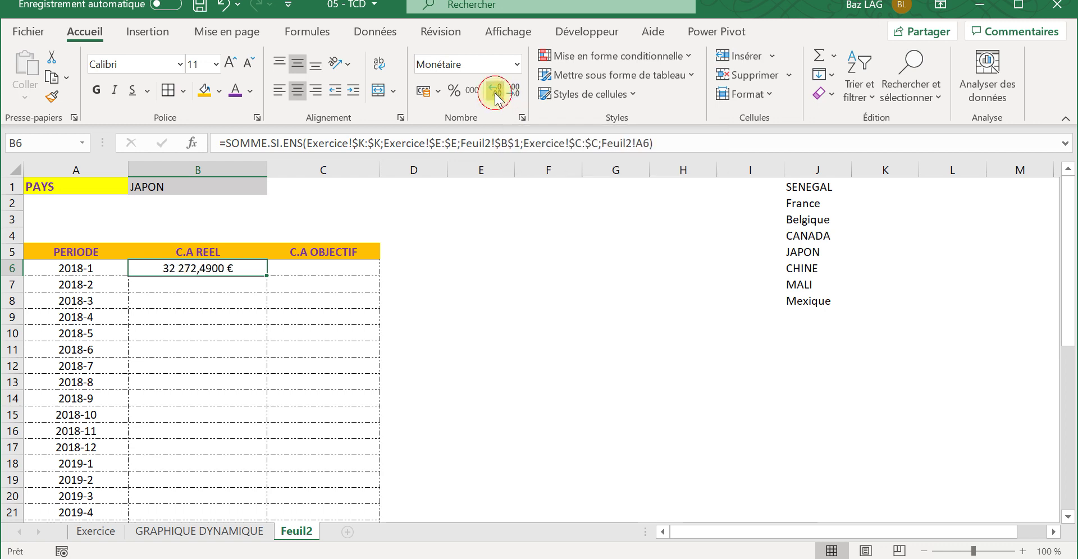
{"action": "left_click", "coordinate": [494, 92]}
{"action": "left_click", "coordinate": [494, 91]}
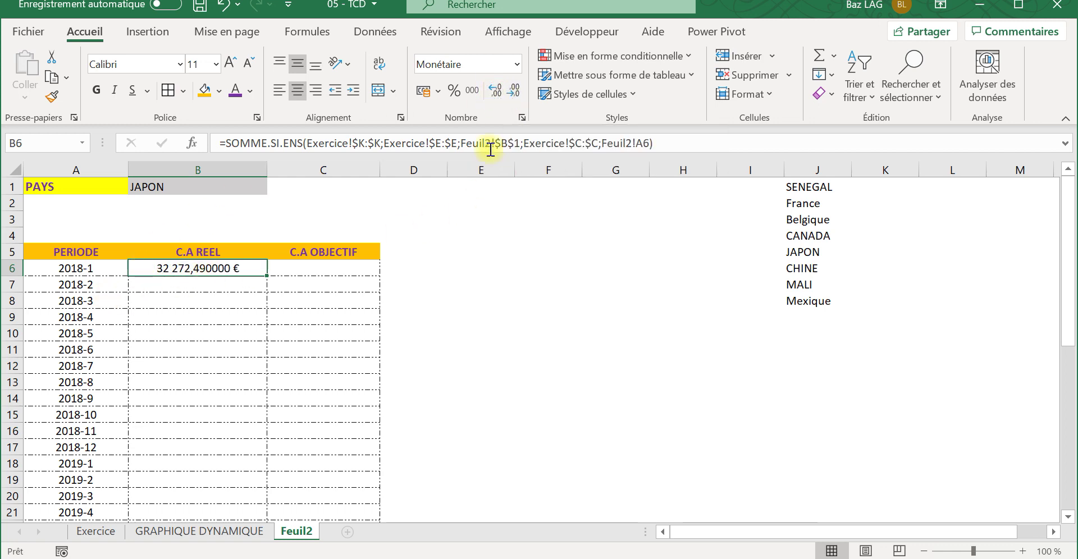
Reduce the decimals in cell B6 until the amount displays as whole euros.
{"action": "left_click", "coordinate": [513, 91]}
{"action": "left_click", "coordinate": [512, 91]}
{"action": "left_click", "coordinate": [513, 92]}
{"action": "left_click", "coordinate": [512, 91]}
{"action": "left_click", "coordinate": [512, 92]}
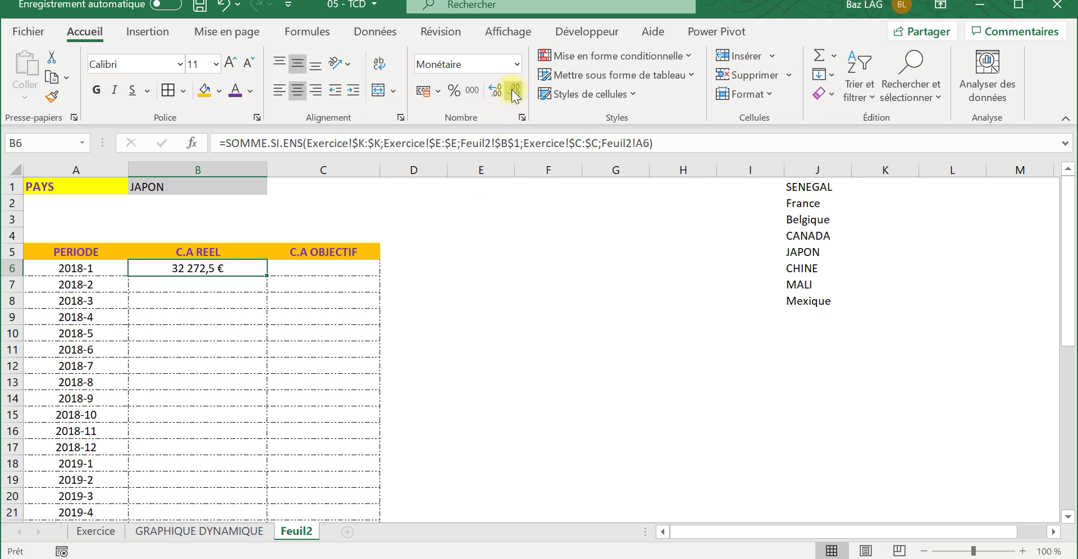
{"action": "left_click", "coordinate": [512, 92]}
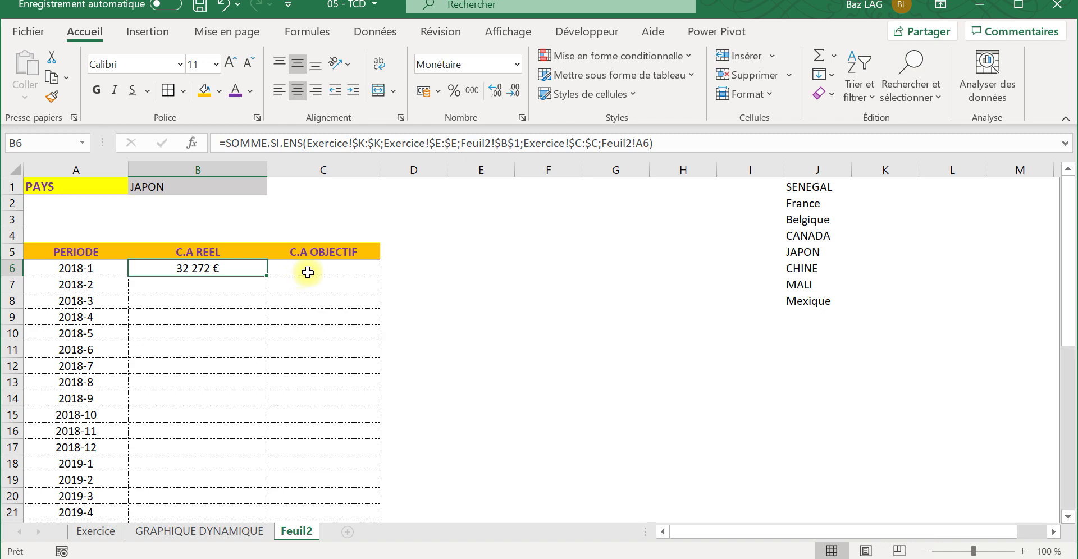
Examine the C.A OBJECTIF and C.A REEL columns on Exercice and the chart on GRAPHIQUE DYNAMIQUE, then return to Feuil2.
{"action": "left_click", "coordinate": [102, 531]}
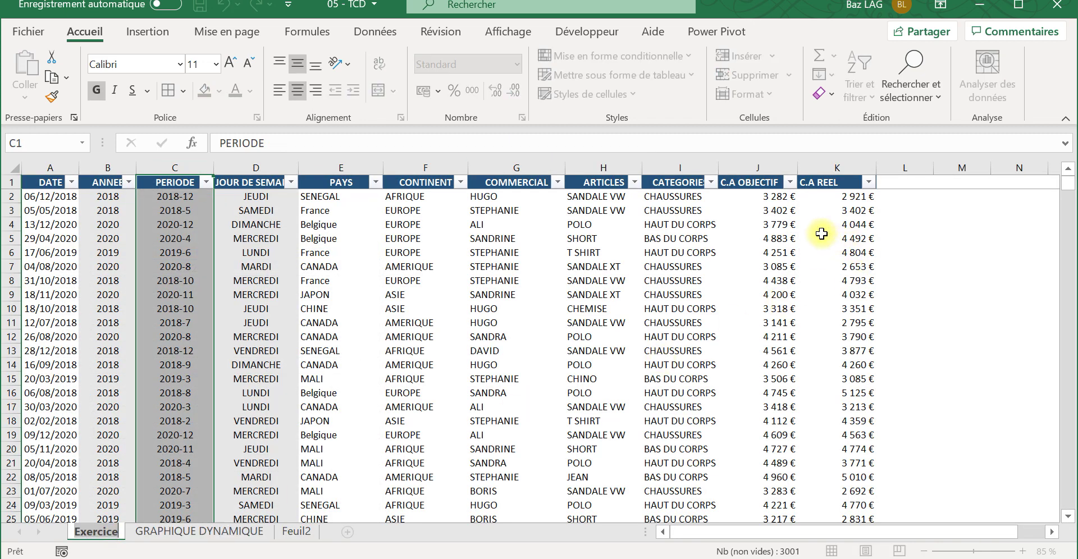
{"action": "left_click", "coordinate": [791, 211]}
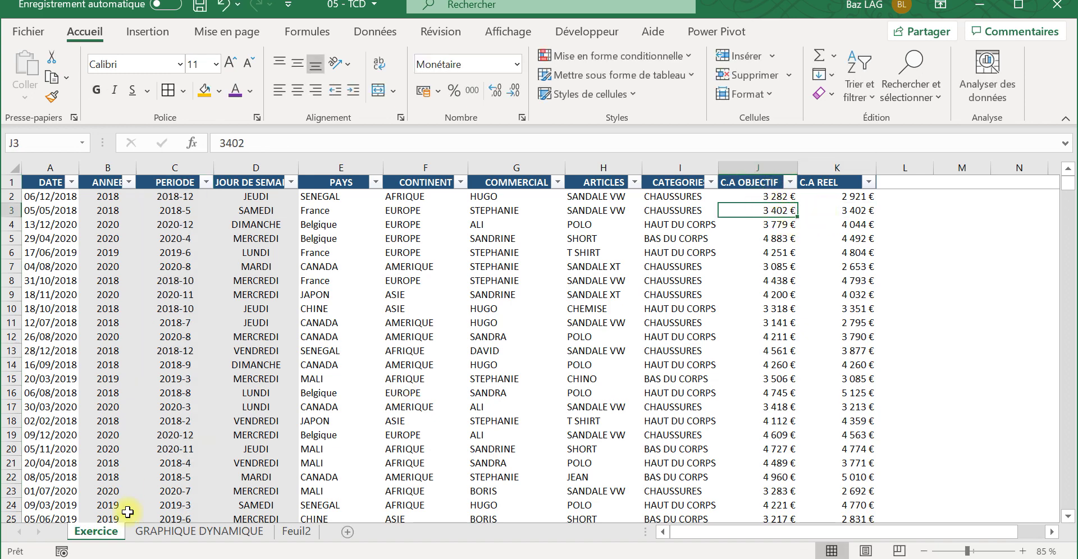
{"action": "left_click", "coordinate": [199, 531]}
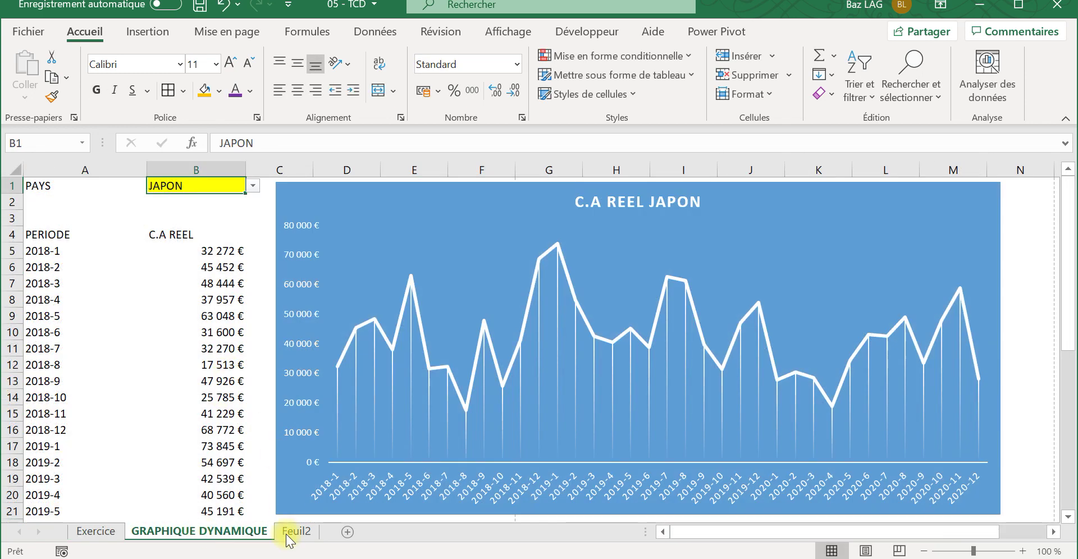
{"action": "left_click", "coordinate": [296, 532]}
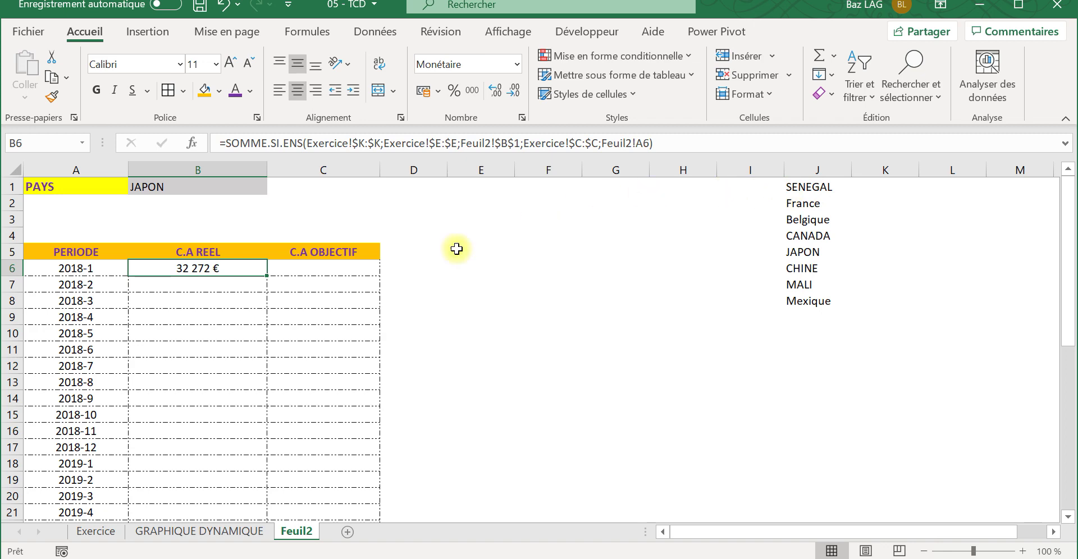
{"action": "left_click", "coordinate": [95, 532]}
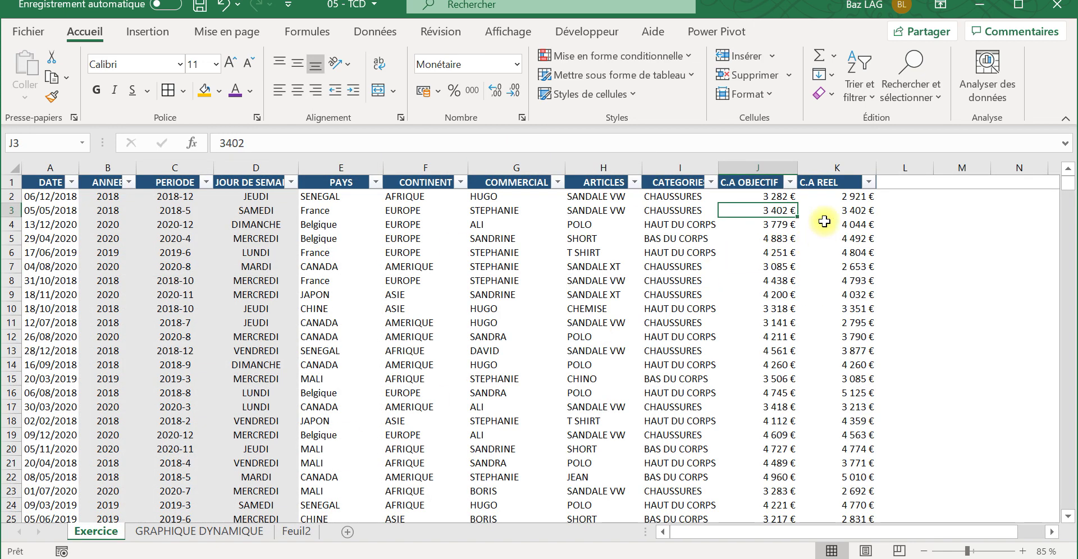
{"action": "left_click", "coordinate": [835, 206]}
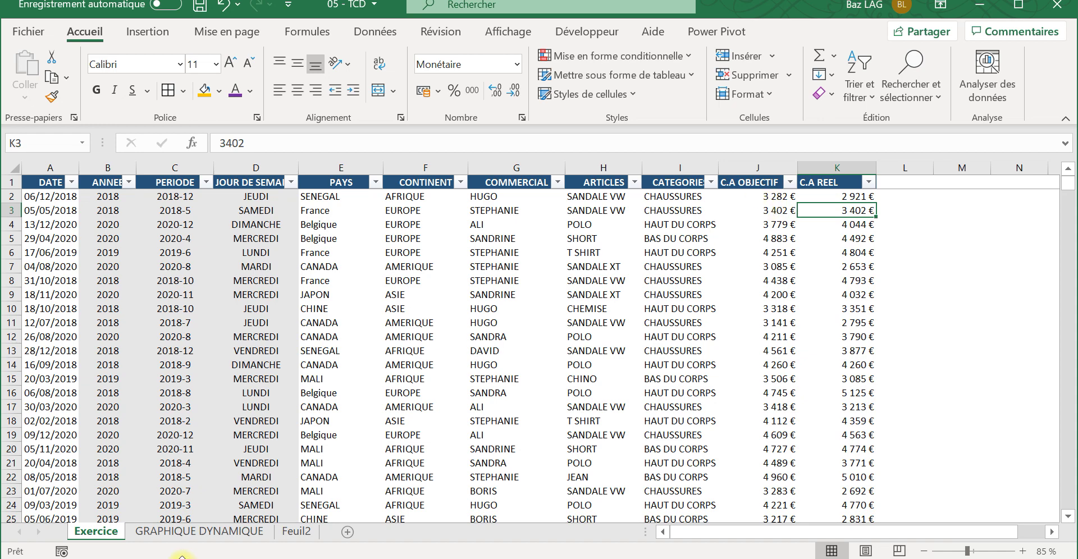
{"action": "left_click", "coordinate": [293, 532]}
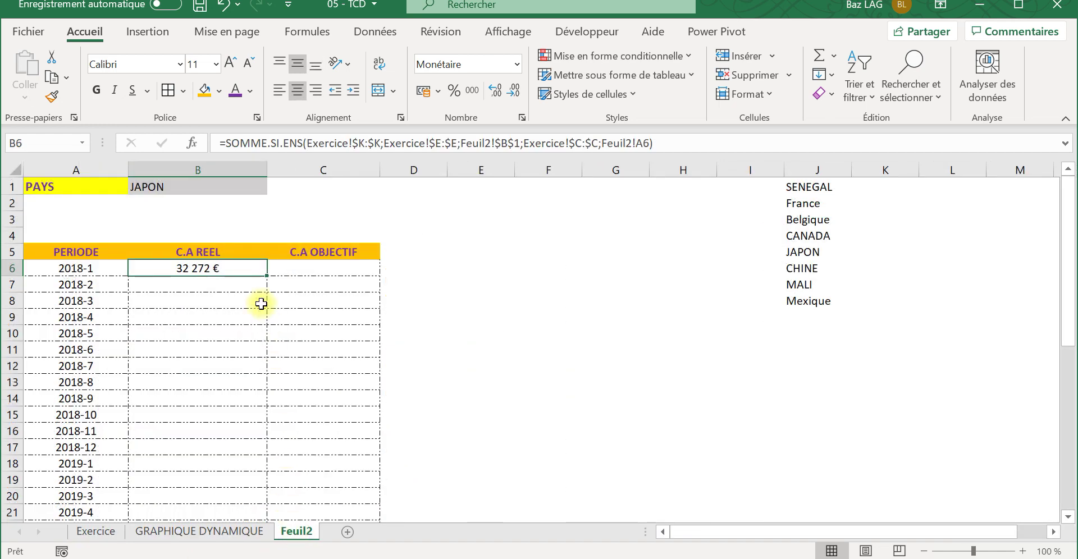
Copy the full SOMME.SI.ENS formula text from B6 into cell C6, keeping its references identical.
{"action": "left_click", "coordinate": [669, 143]}
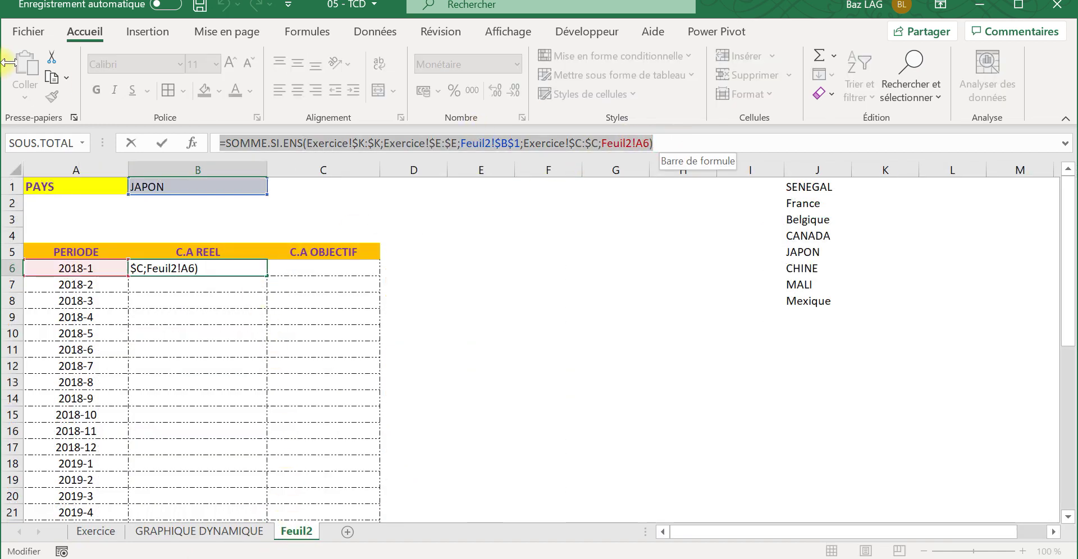
{"action": "key", "text": "ctrl+c"}
{"action": "key", "text": "Tab"}
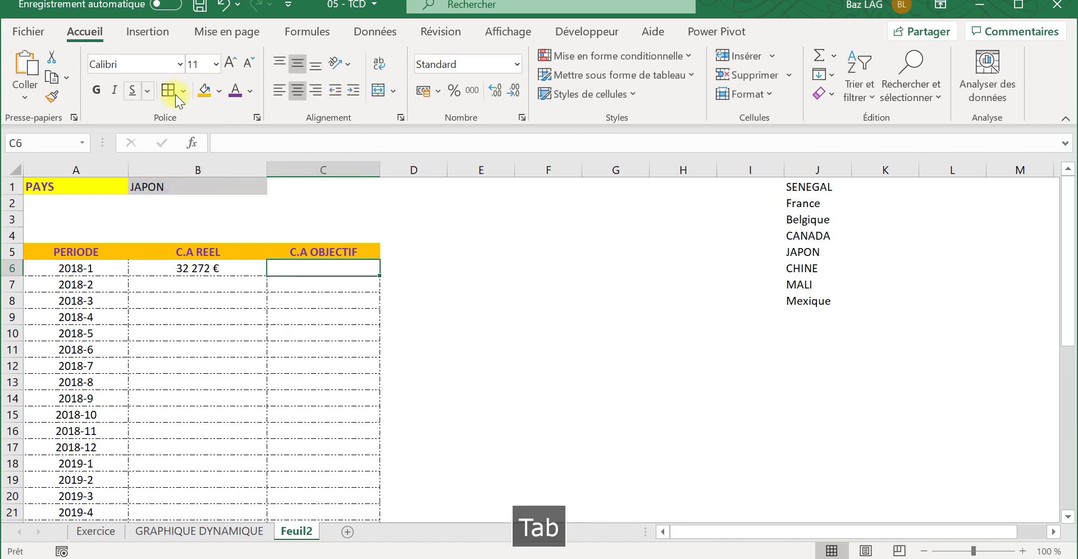
{"action": "left_click", "coordinate": [305, 145]}
{"action": "key", "text": "ctrl+v"}
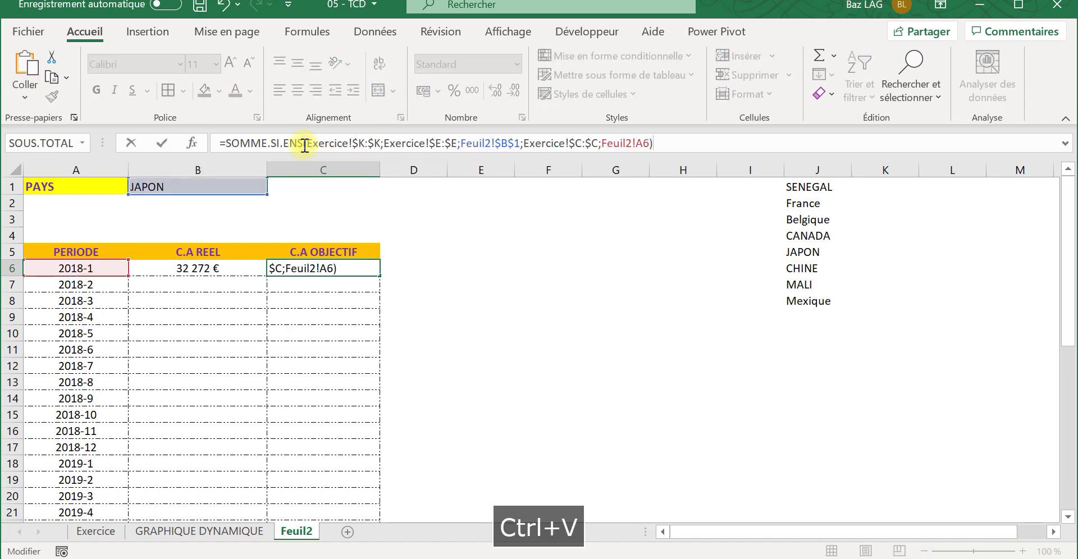
Change the sum range of the C6 formula to Exercice!$J:$J and validate the formula.
{"action": "left_click", "coordinate": [366, 145]}
{"action": "key", "text": "BackSpace"}
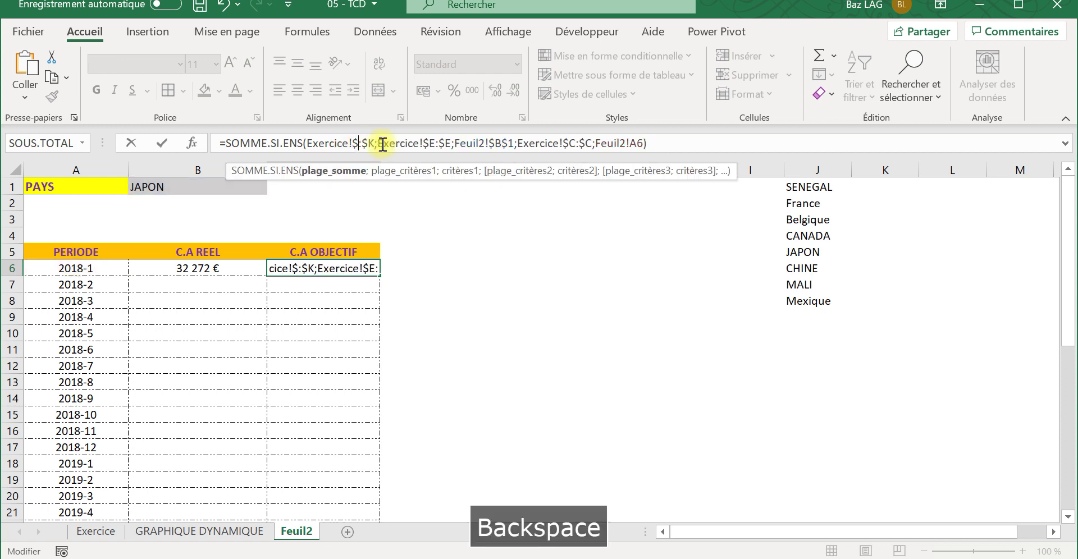
{"action": "type", "text": "j"}
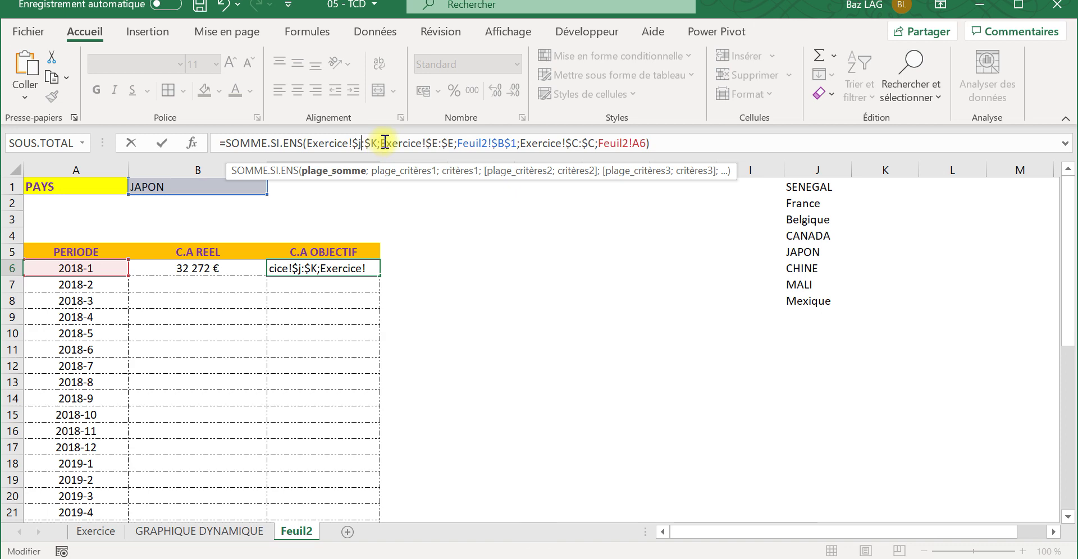
{"action": "key", "text": "BackSpace"}
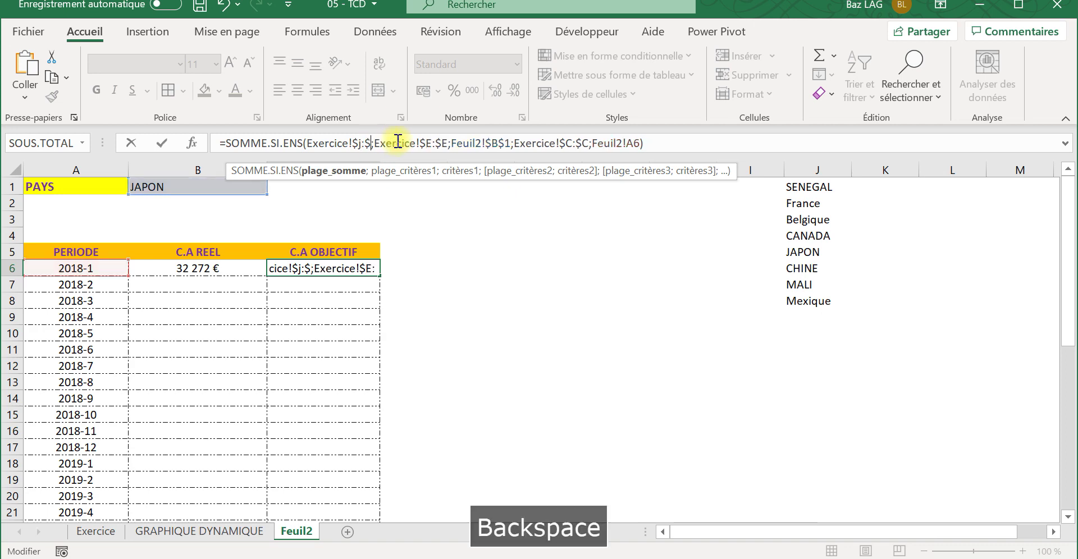
{"action": "type", "text": "j"}
{"action": "key", "text": "Return"}
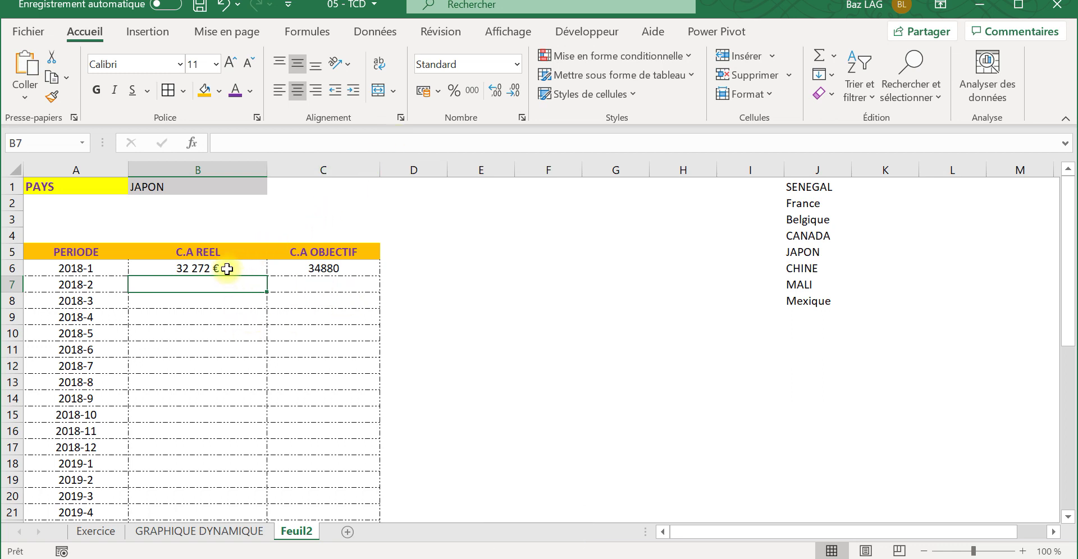
Copy the currency formatting of cell B6 onto cell C6 with the format painter.
{"action": "left_click", "coordinate": [326, 270]}
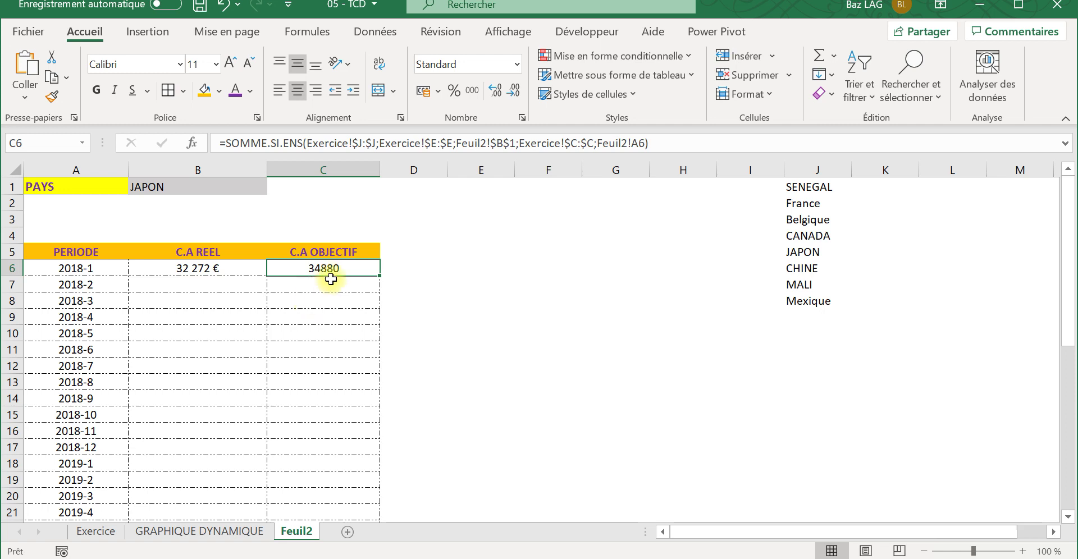
{"action": "left_click", "coordinate": [209, 348]}
{"action": "left_click", "coordinate": [206, 268]}
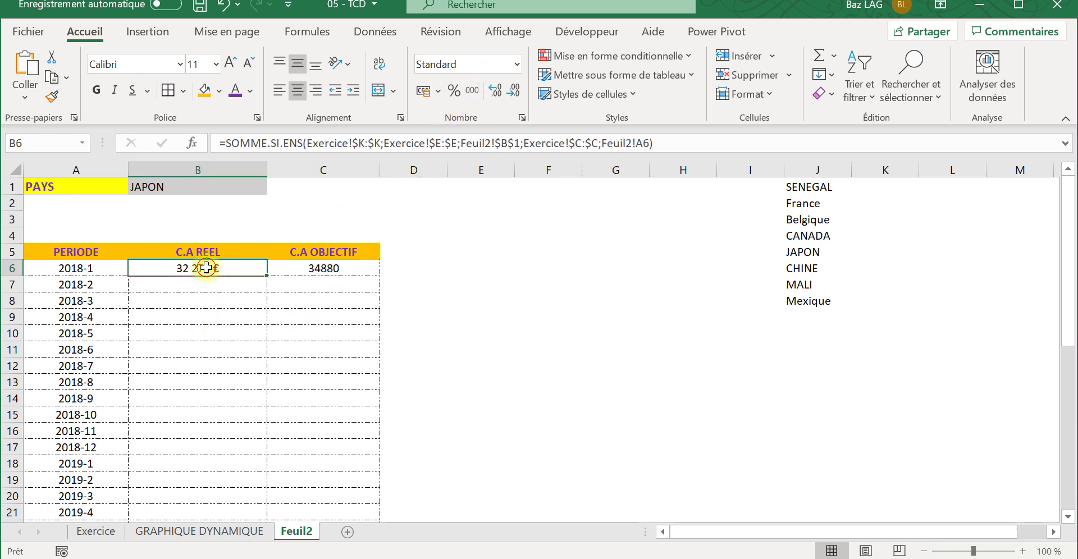
{"action": "left_click", "coordinate": [54, 96]}
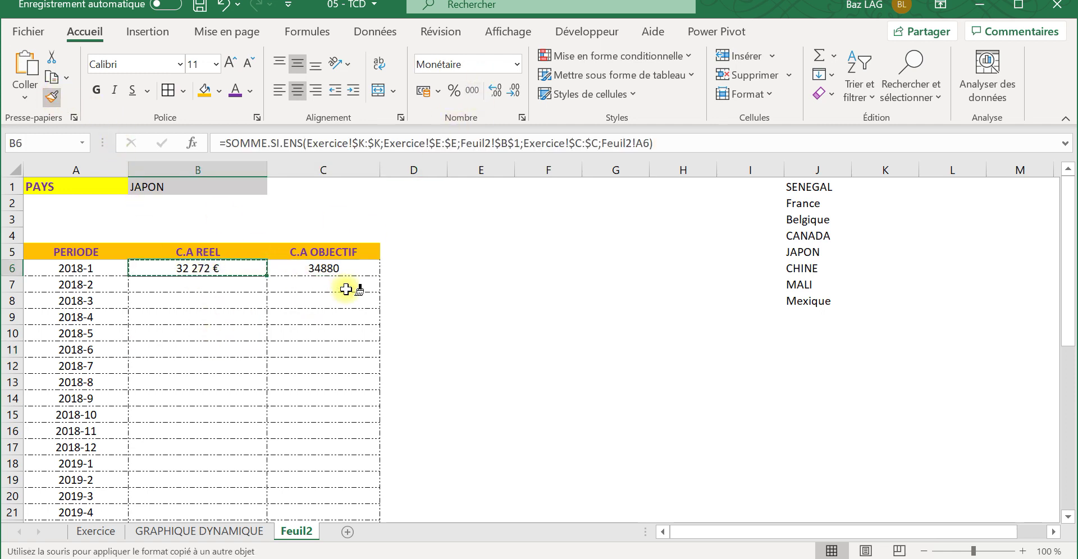
{"action": "left_click", "coordinate": [349, 269]}
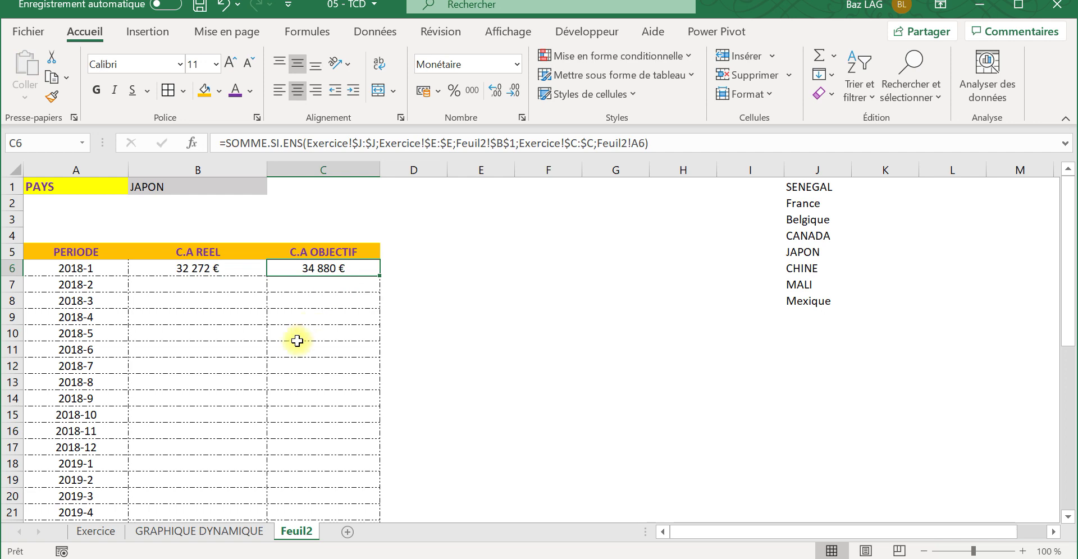
Fill the B6:C6 formulas down the C.A REEL and C.A OBJECTIF columns for all periods and check the filled rows.
{"action": "left_click", "coordinate": [200, 271]}
{"action": "left_click_drag", "start_coordinate": [200, 271], "coordinate": [314, 270]}
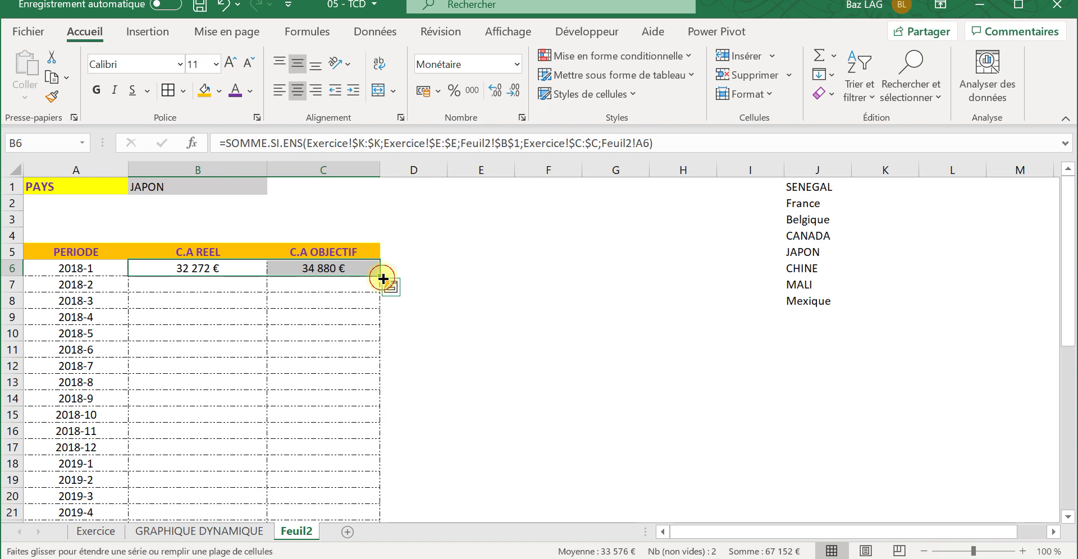
{"action": "double_click", "coordinate": [383, 279]}
{"action": "scroll", "coordinate": [278, 393], "scroll_direction": "down", "scroll_amount": 3}
{"action": "scroll", "coordinate": [276, 412], "scroll_direction": "down", "scroll_amount": 3}
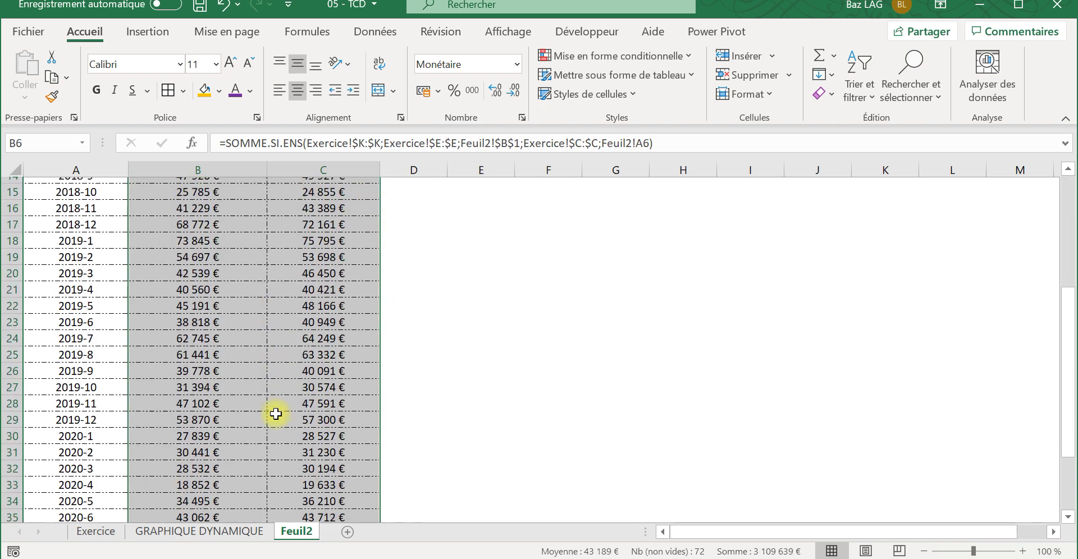
{"action": "scroll", "coordinate": [276, 414], "scroll_direction": "up", "scroll_amount": 6}
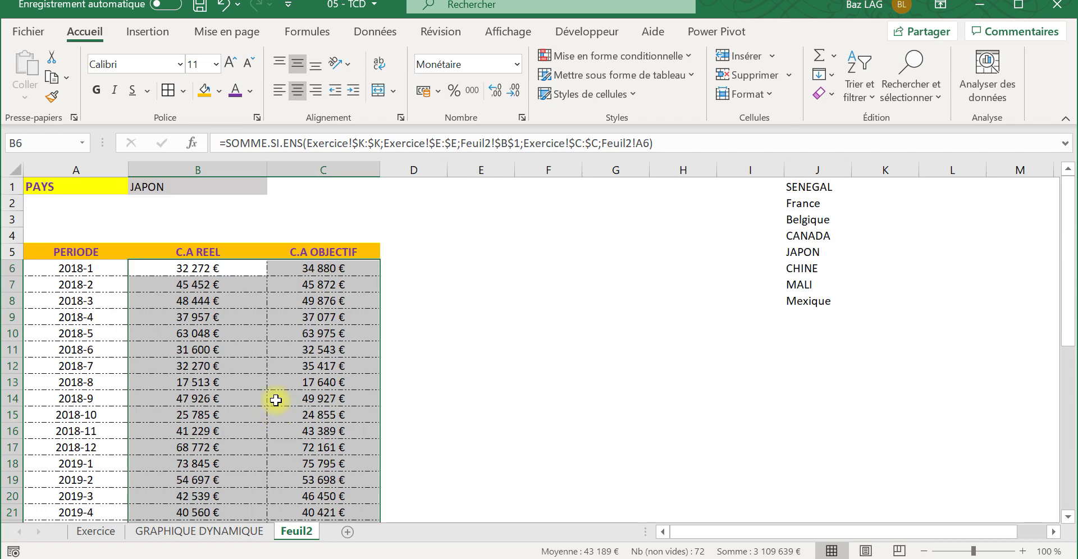
Filter the PERIODE column of the Exercice sheet to show only 2018-1.
{"action": "left_click", "coordinate": [231, 335]}
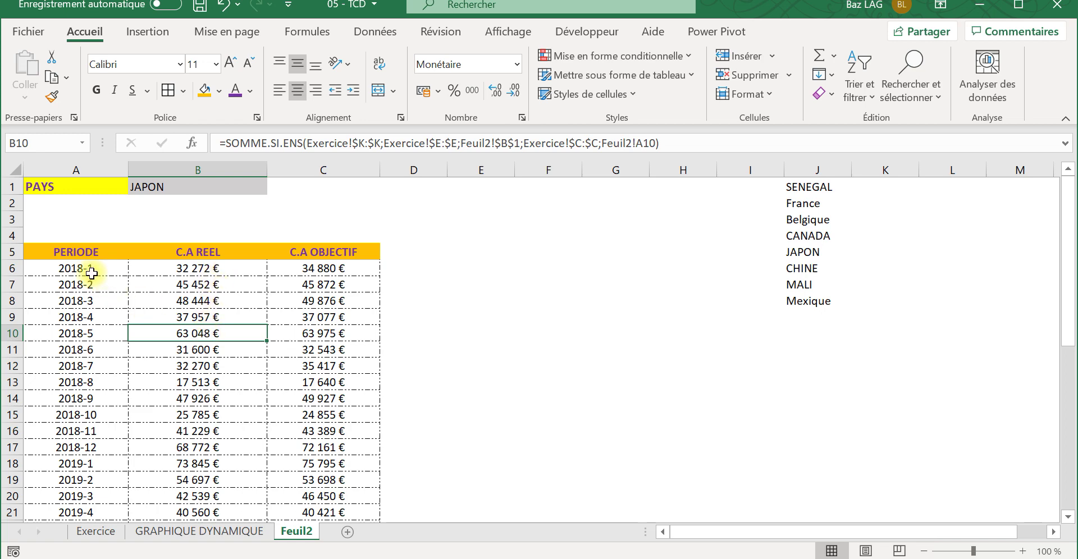
{"action": "left_click", "coordinate": [100, 531]}
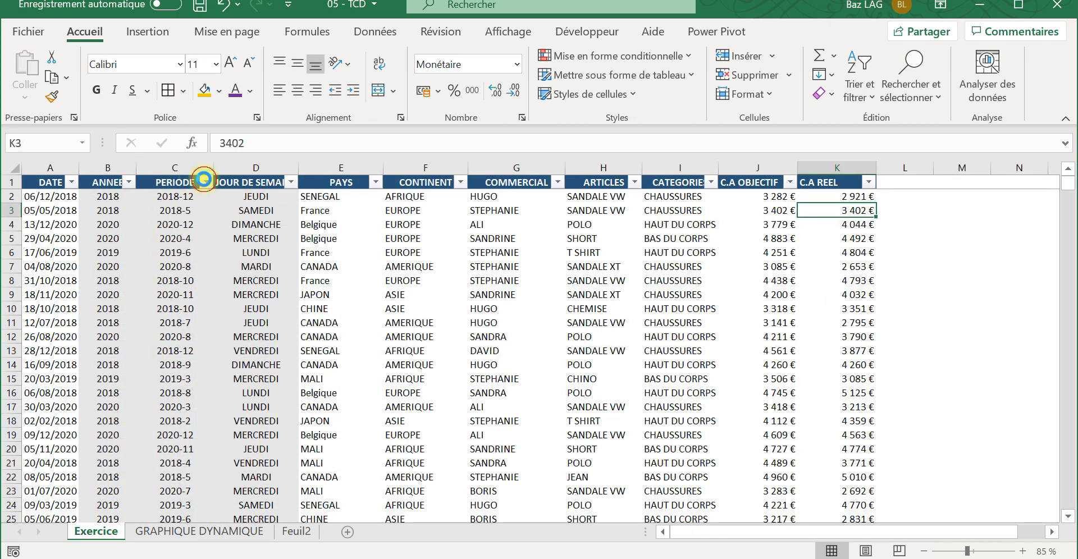
{"action": "left_click", "coordinate": [206, 182]}
{"action": "left_click", "coordinate": [259, 369]}
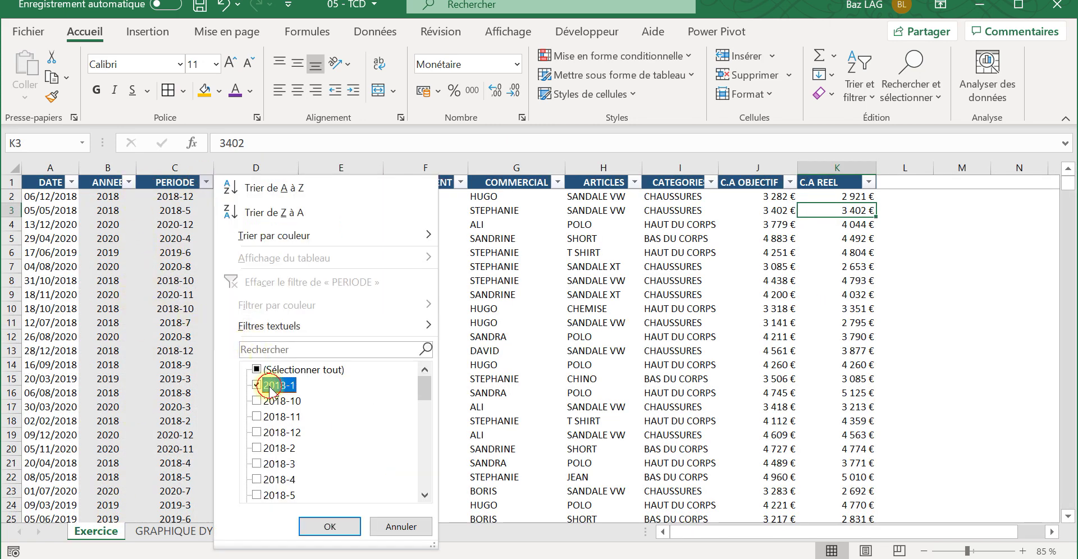
{"action": "left_click", "coordinate": [257, 385]}
{"action": "left_click", "coordinate": [330, 526]}
{"action": "left_click", "coordinate": [462, 239]}
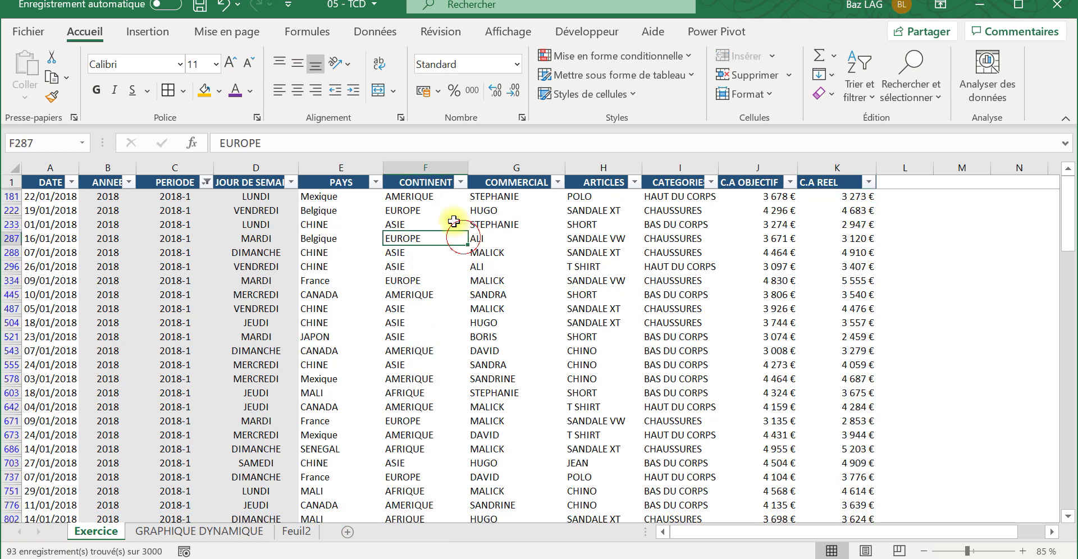
Filter the PAYS column of the Exercice sheet to show only JAPON.
{"action": "left_click", "coordinate": [374, 182]}
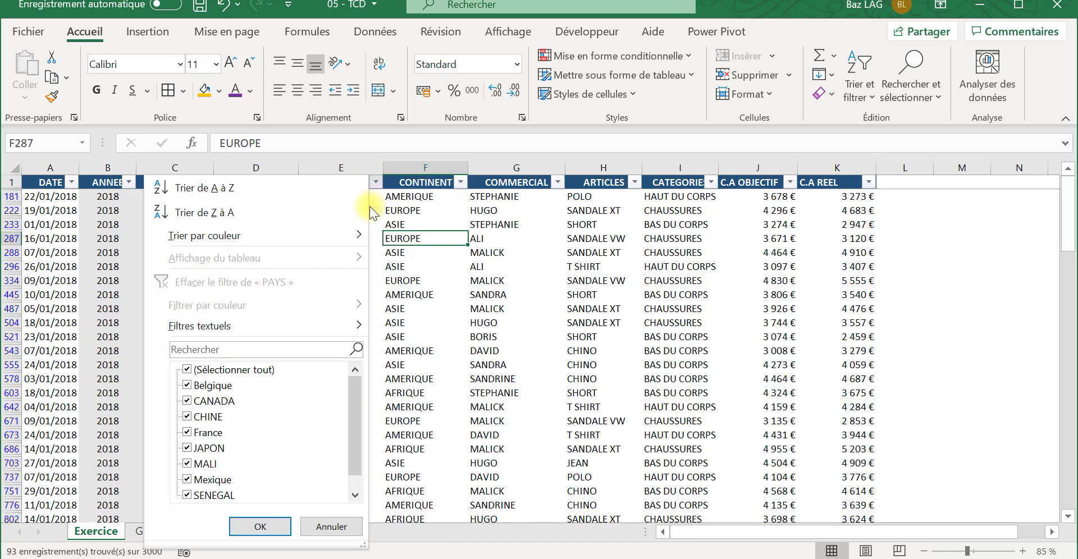
{"action": "left_click", "coordinate": [214, 369]}
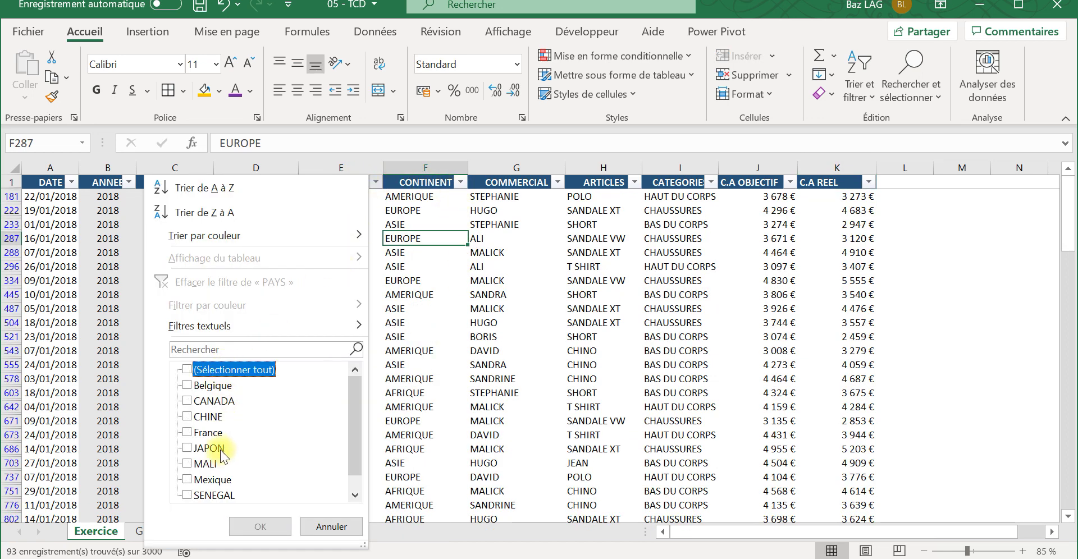
{"action": "left_click", "coordinate": [213, 448]}
{"action": "left_click", "coordinate": [260, 526]}
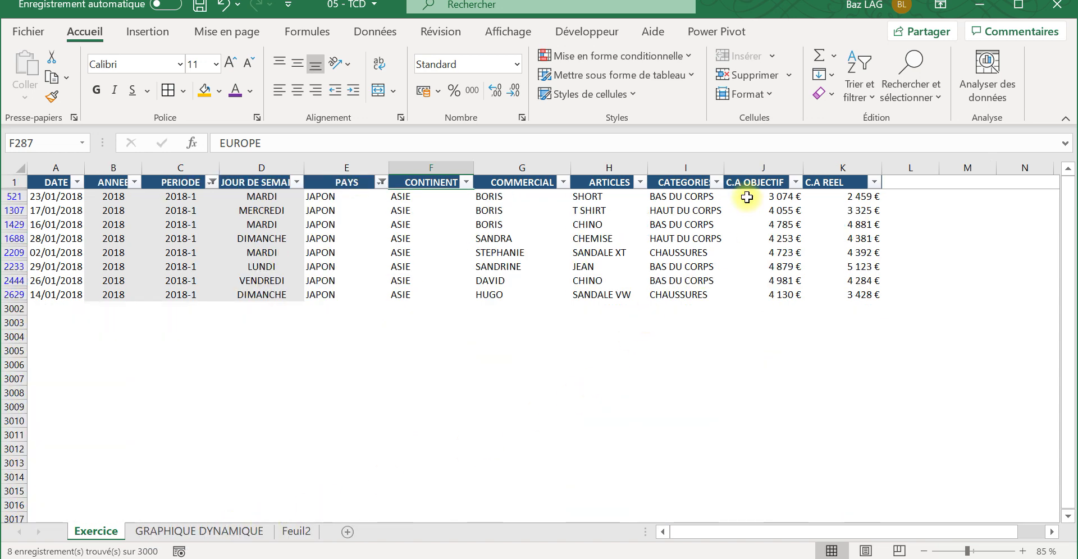
Check the sums of the filtered C.A REEL and C.A OBJECTIF columns against the 2018-1 row on Feuil2.
{"action": "left_click", "coordinate": [840, 168]}
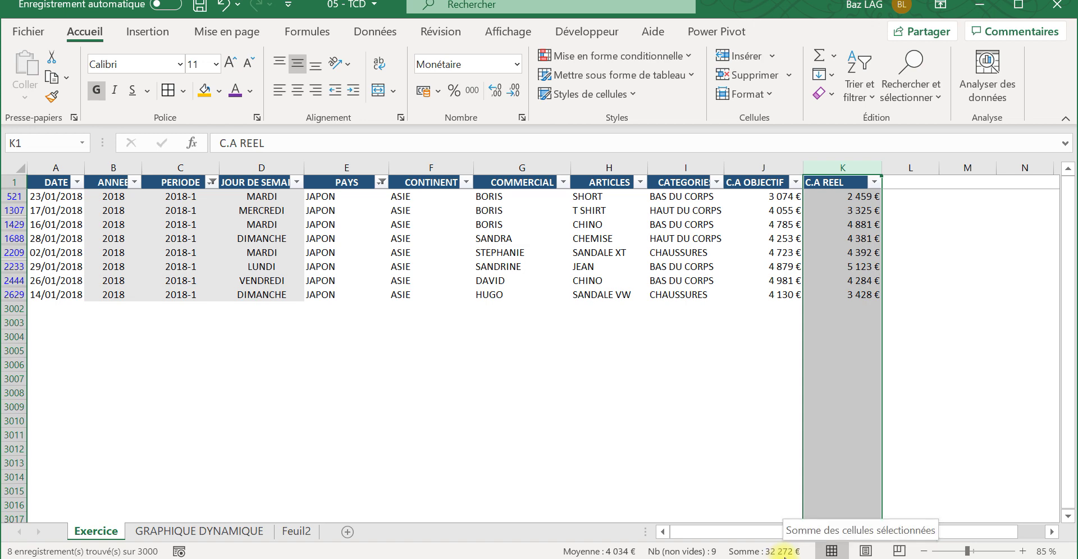
{"action": "left_click", "coordinate": [754, 167]}
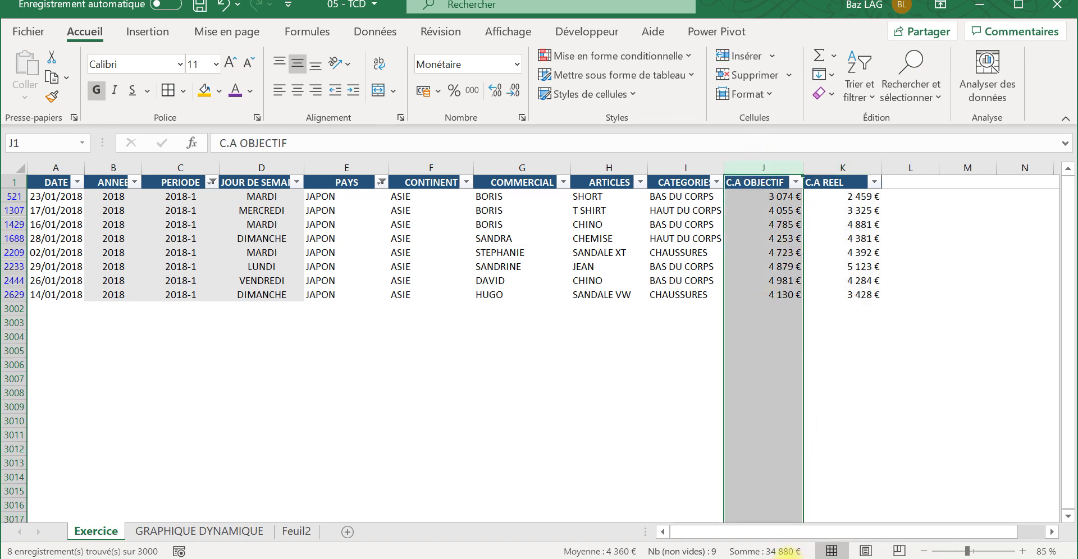
{"action": "left_click", "coordinate": [296, 531]}
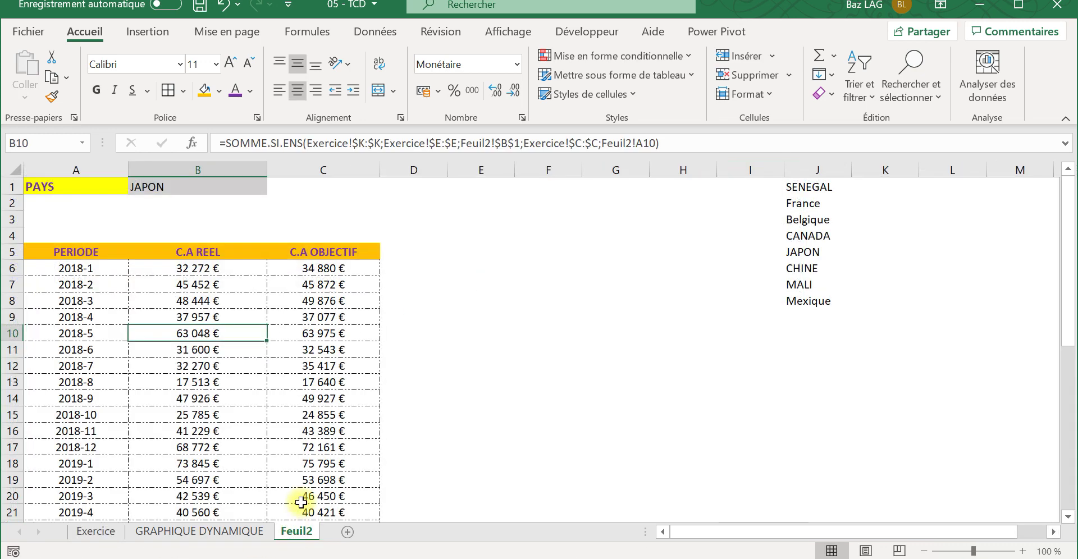
{"action": "left_click", "coordinate": [197, 281]}
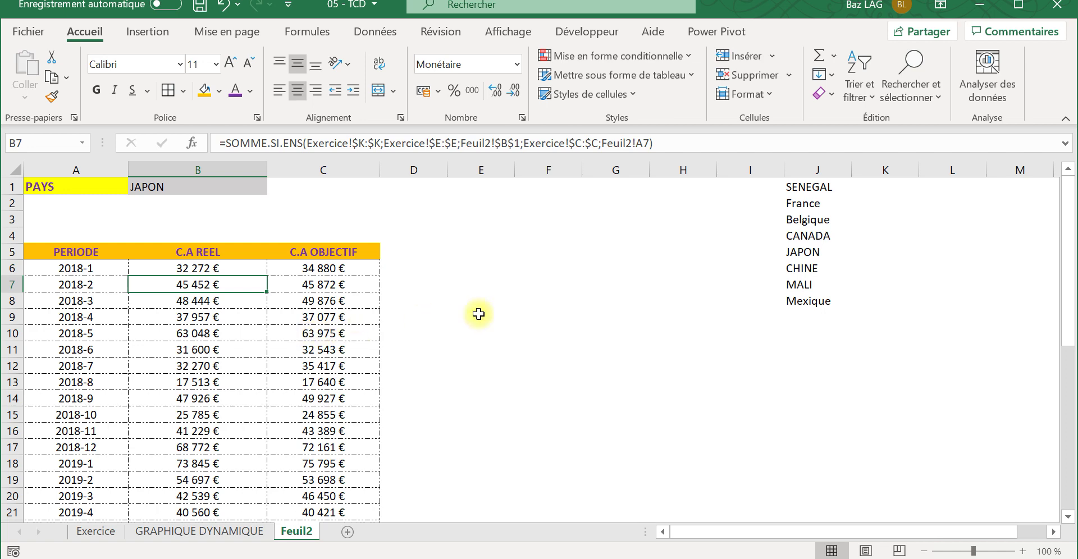
Hide the country list in column J of Feuil2 by setting its font colour to white.
{"action": "left_click", "coordinate": [800, 182]}
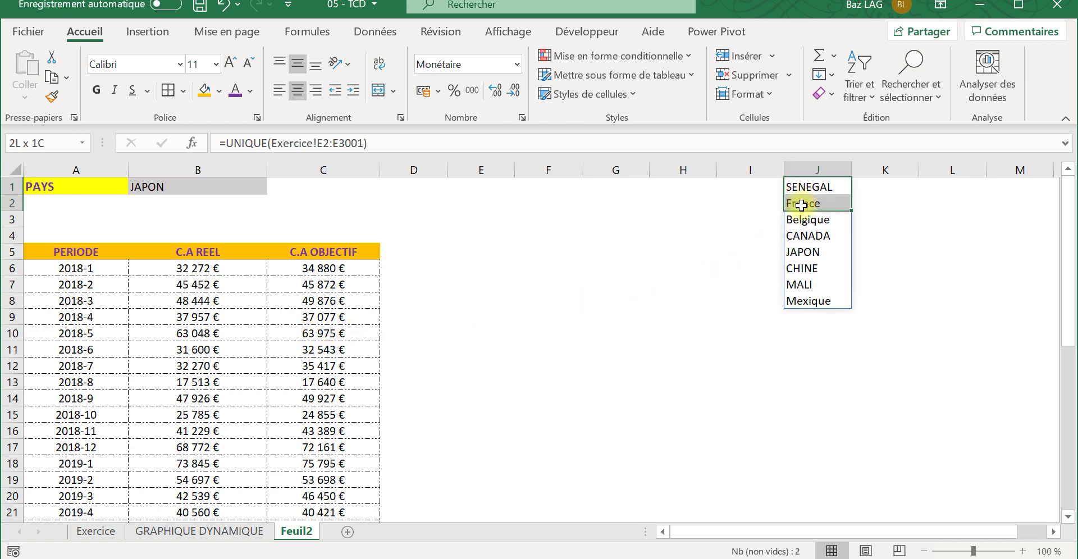
{"action": "left_click", "coordinate": [804, 168]}
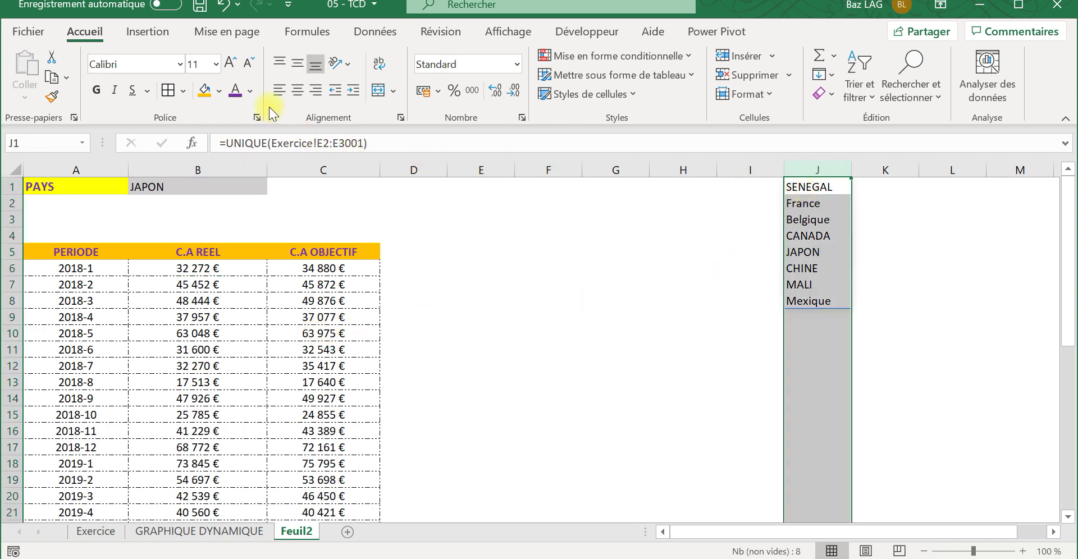
{"action": "left_click", "coordinate": [250, 91]}
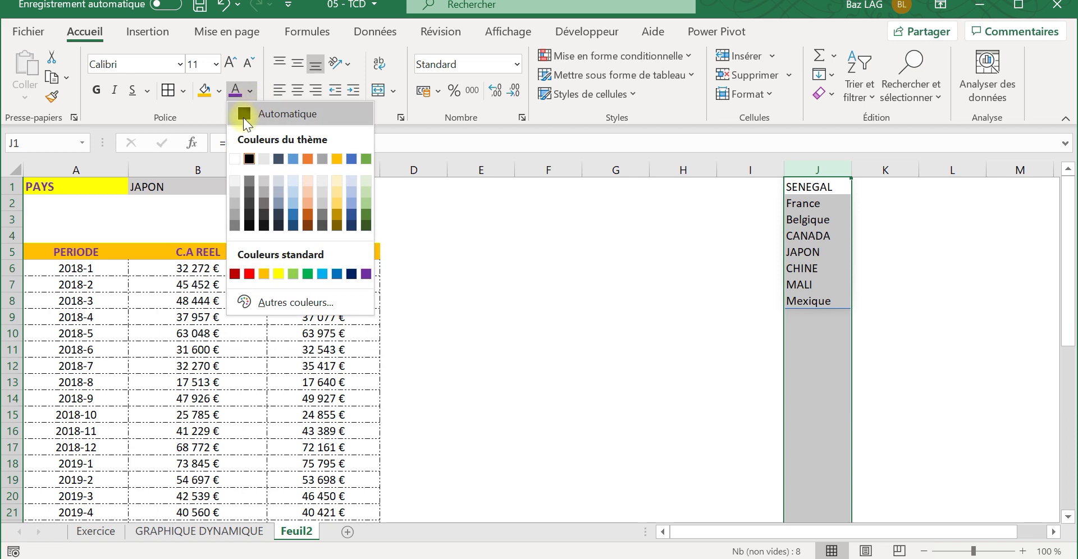
{"action": "left_click", "coordinate": [235, 157]}
{"action": "left_click", "coordinate": [573, 331]}
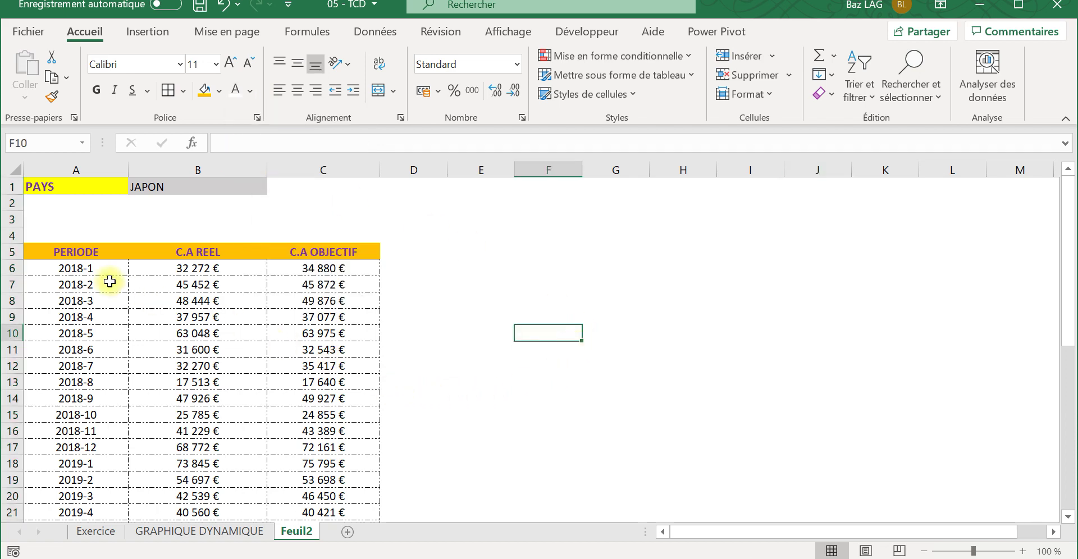
Insert a 2D line chart (Courbe) from the whole PERIODE, C.A REEL and C.A OBJECTIF table, A5:C41.
{"action": "left_click", "coordinate": [79, 249]}
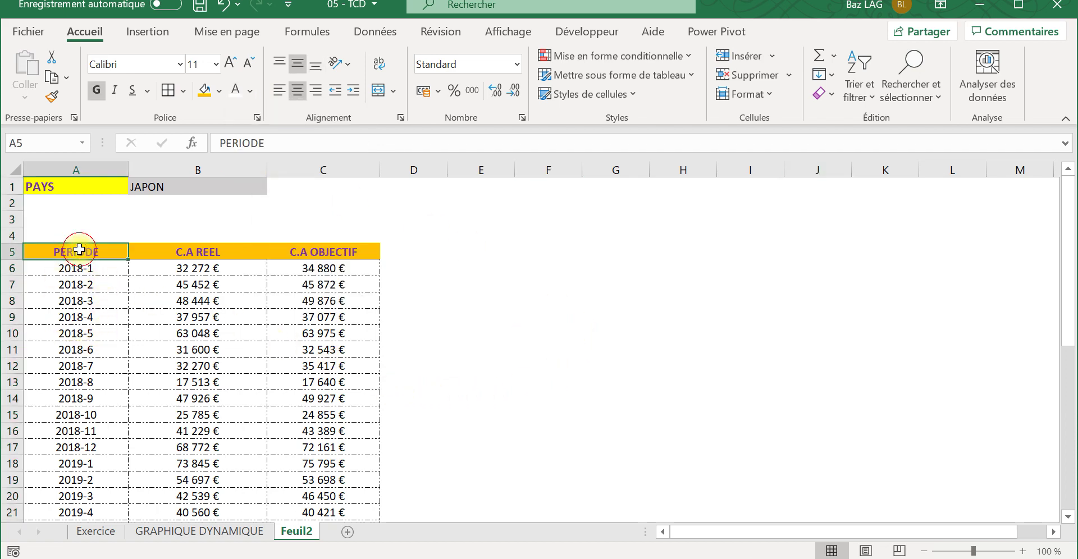
{"action": "key", "text": "ctrl+shift+Right"}
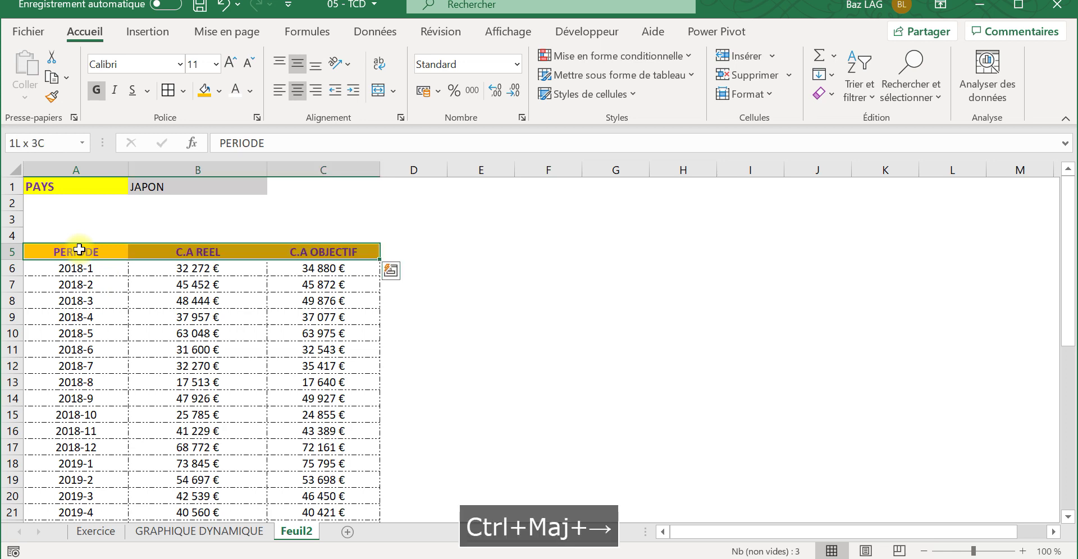
{"action": "left_click", "coordinate": [79, 250]}
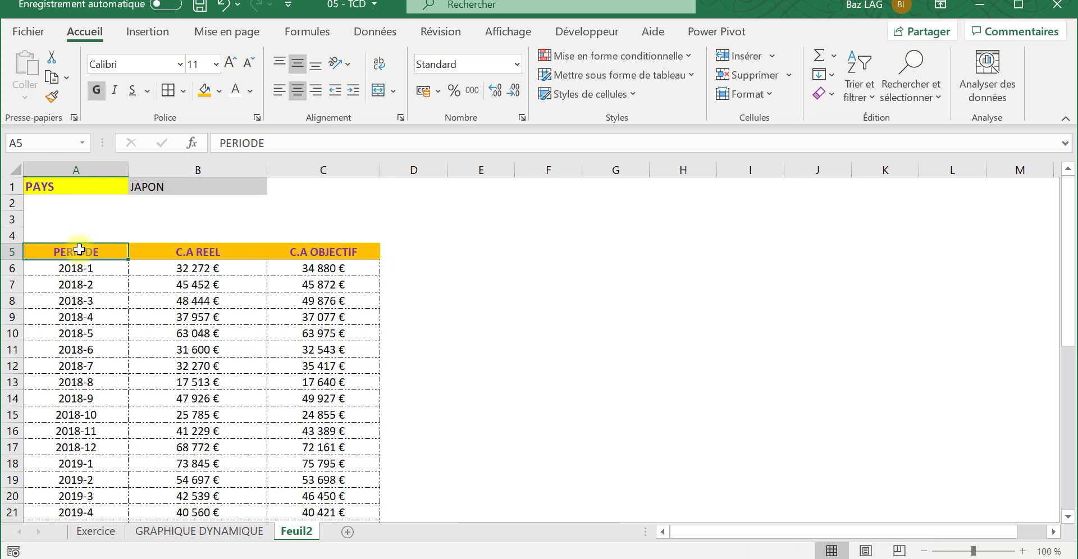
{"action": "key", "text": "ctrl+shift+Right"}
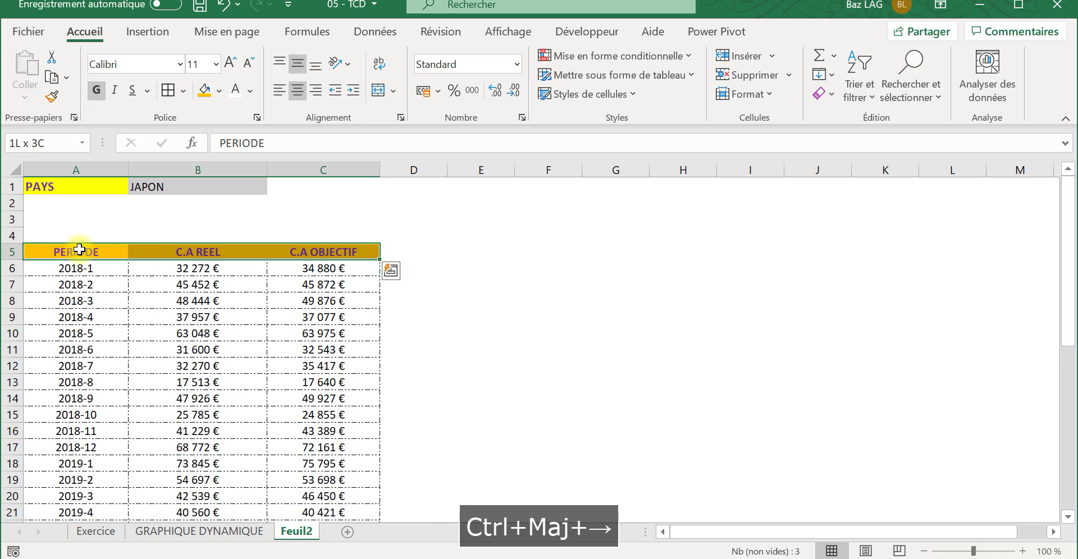
{"action": "key", "text": "ctrl+shift+Down"}
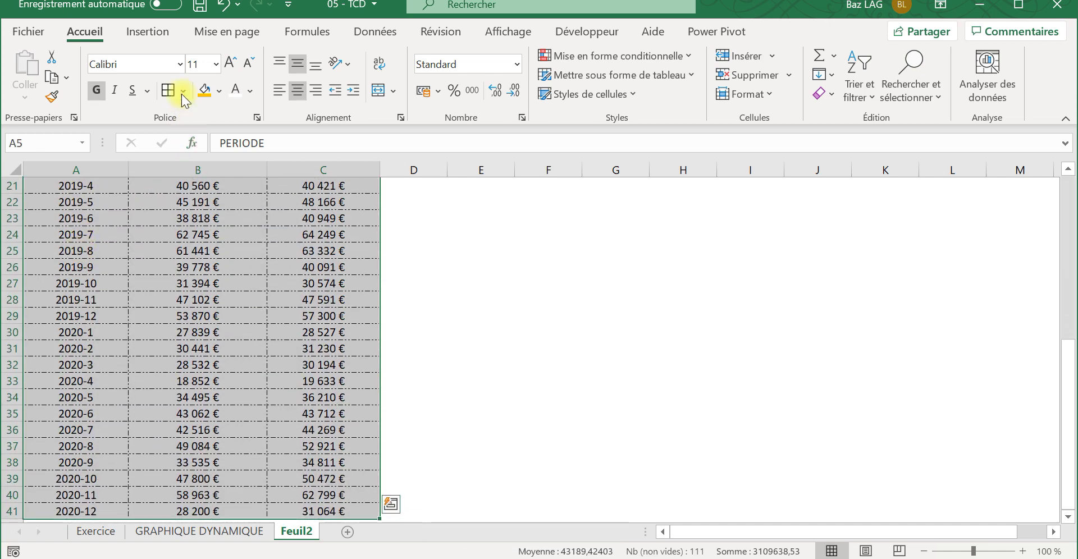
{"action": "left_click", "coordinate": [147, 34]}
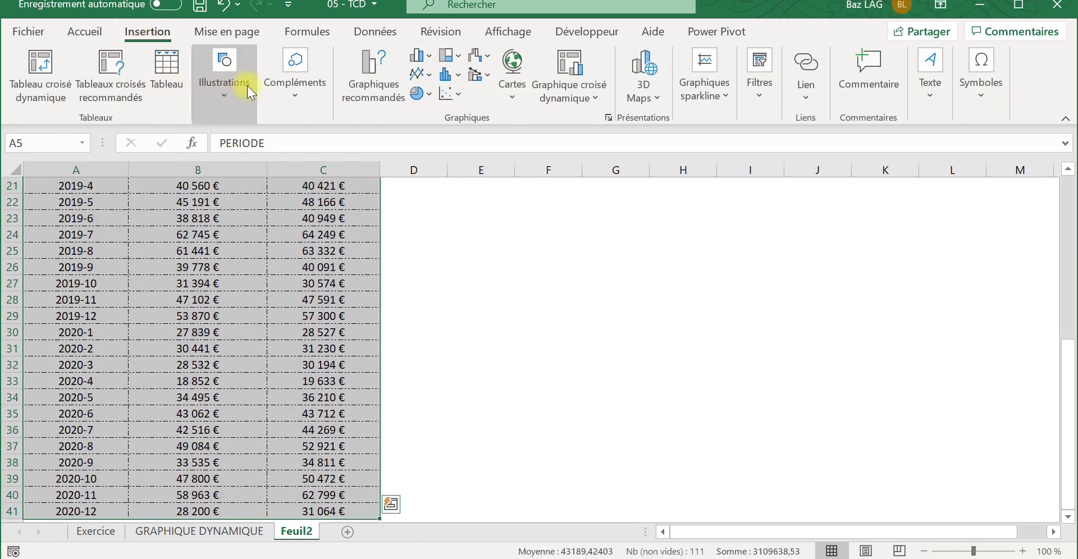
{"action": "left_click", "coordinate": [416, 75]}
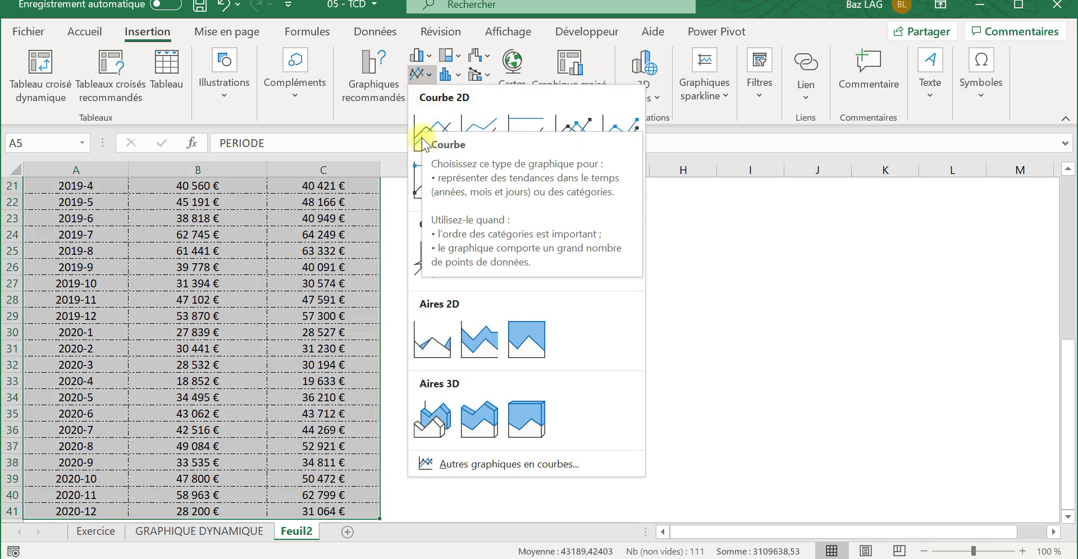
{"action": "left_click", "coordinate": [442, 119]}
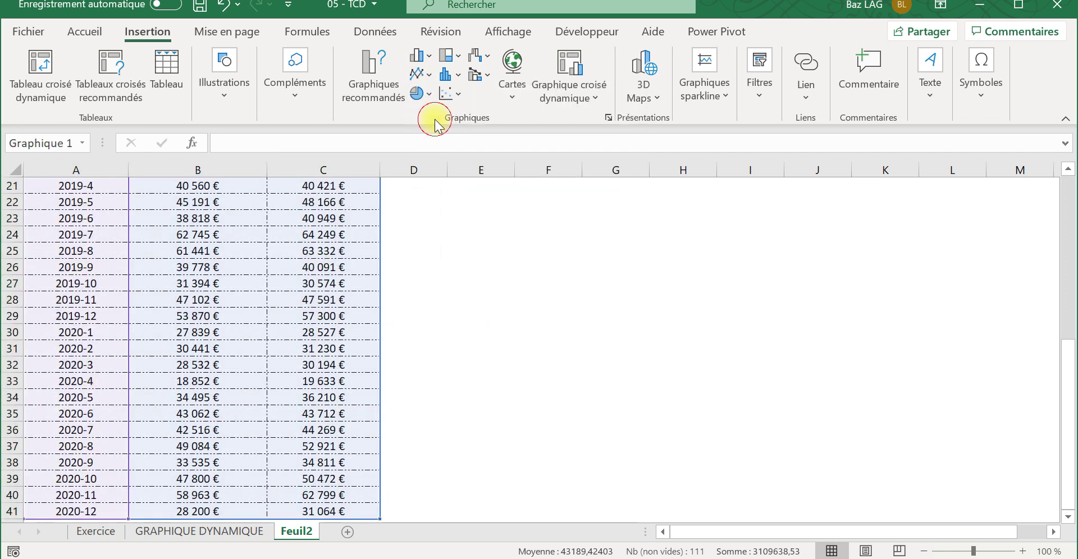
Move the line chart up beside the table's header, starting around row 3, and widen it to column L.
{"action": "left_click_drag", "start_coordinate": [1070, 371], "coordinate": [1069, 329]}
{"action": "scroll", "coordinate": [1046, 229], "scroll_direction": "up", "scroll_amount": 5}
{"action": "scroll", "coordinate": [1016, 330], "scroll_direction": "down", "scroll_amount": 4}
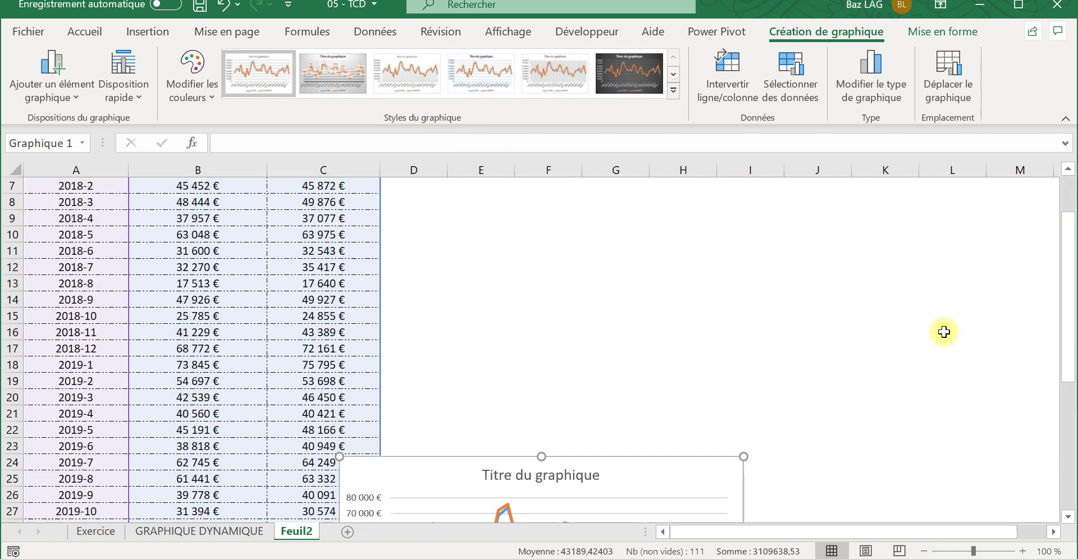
{"action": "left_click_drag", "start_coordinate": [668, 370], "coordinate": [717, 217]}
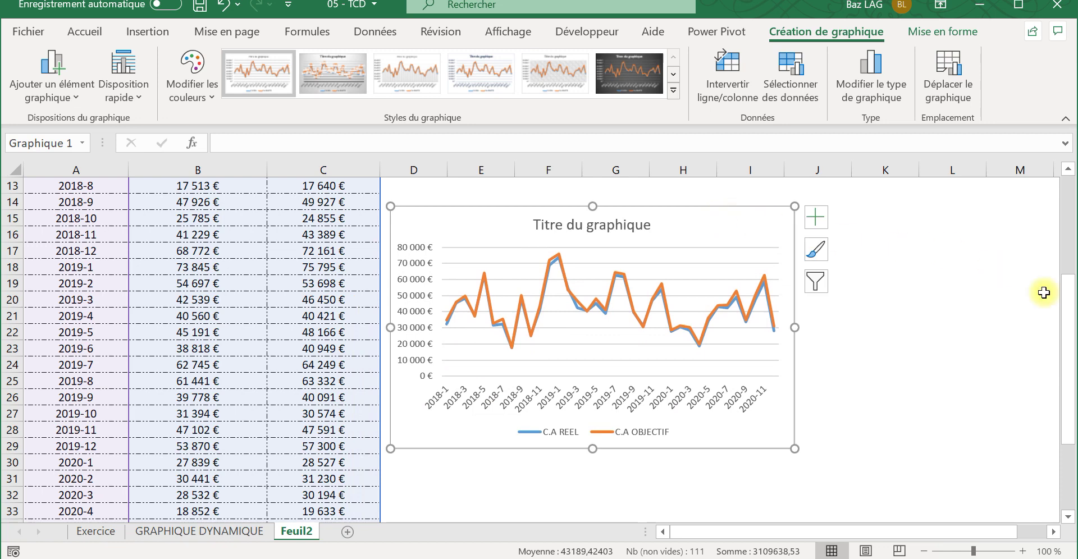
{"action": "left_click_drag", "start_coordinate": [1065, 316], "coordinate": [1061, 265]}
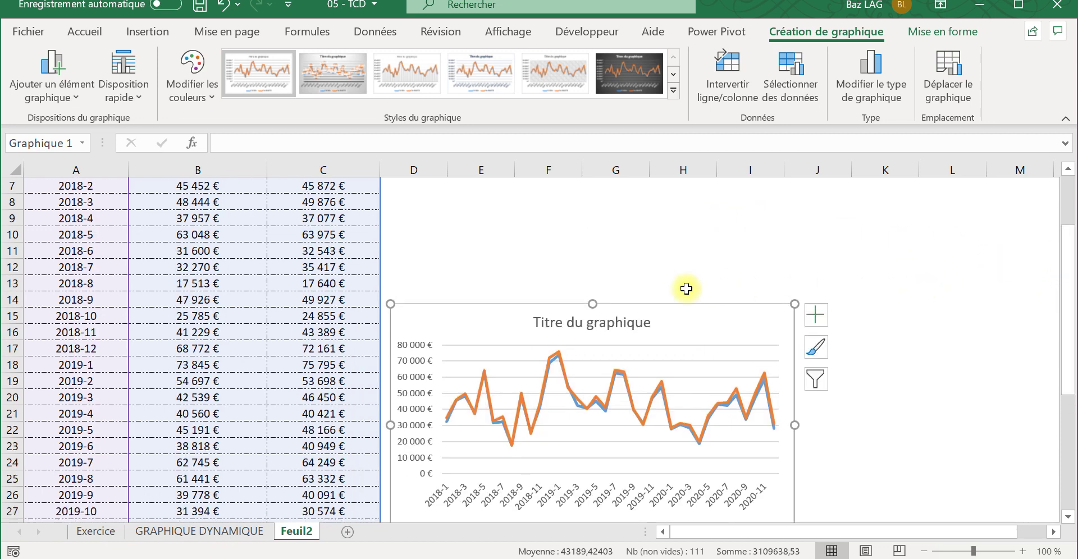
{"action": "left_click_drag", "start_coordinate": [694, 312], "coordinate": [721, 182]}
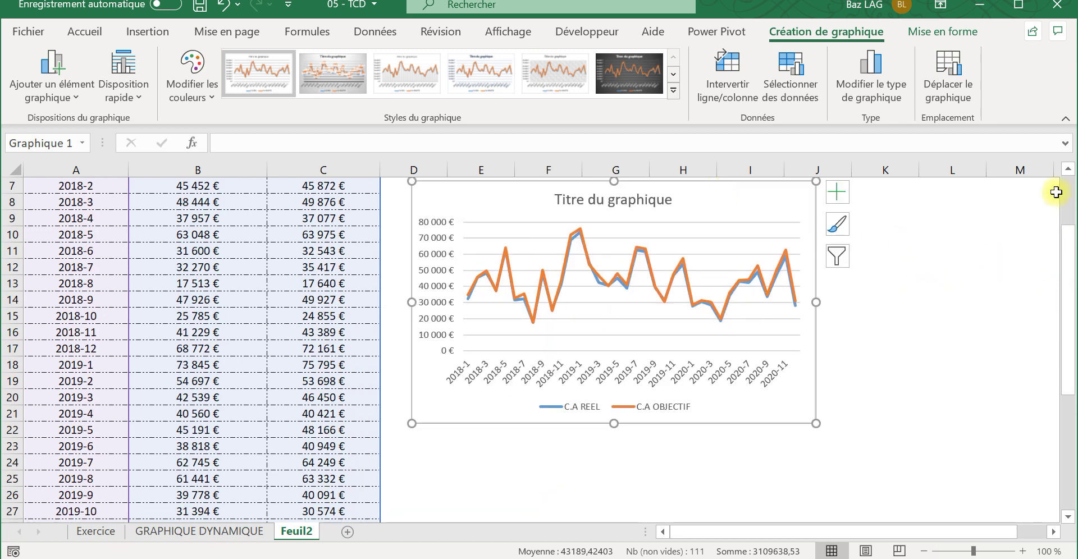
{"action": "left_click", "coordinate": [1070, 191]}
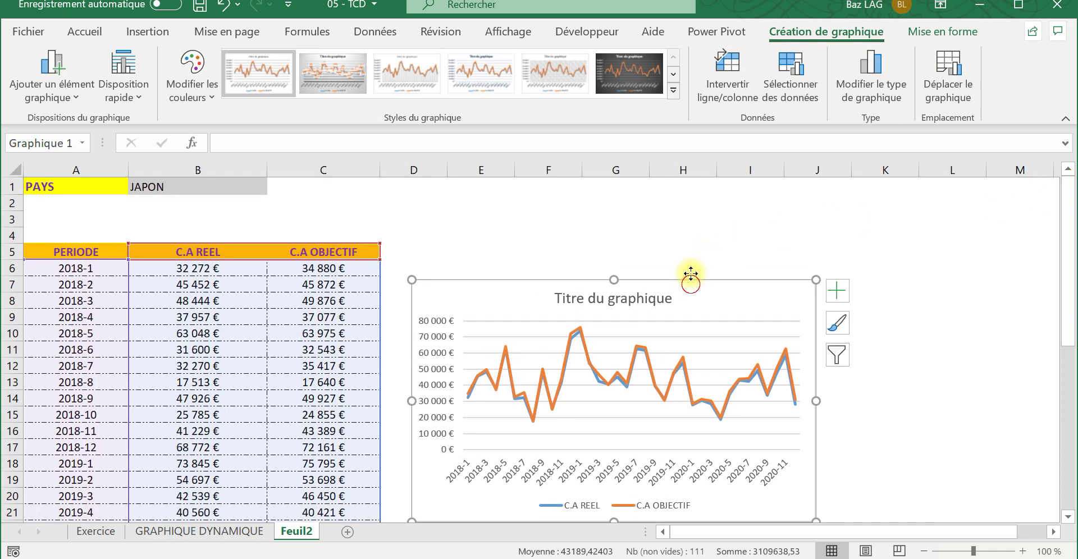
{"action": "left_click_drag", "start_coordinate": [694, 272], "coordinate": [691, 222]}
{"action": "left_click_drag", "start_coordinate": [815, 339], "coordinate": [961, 341]}
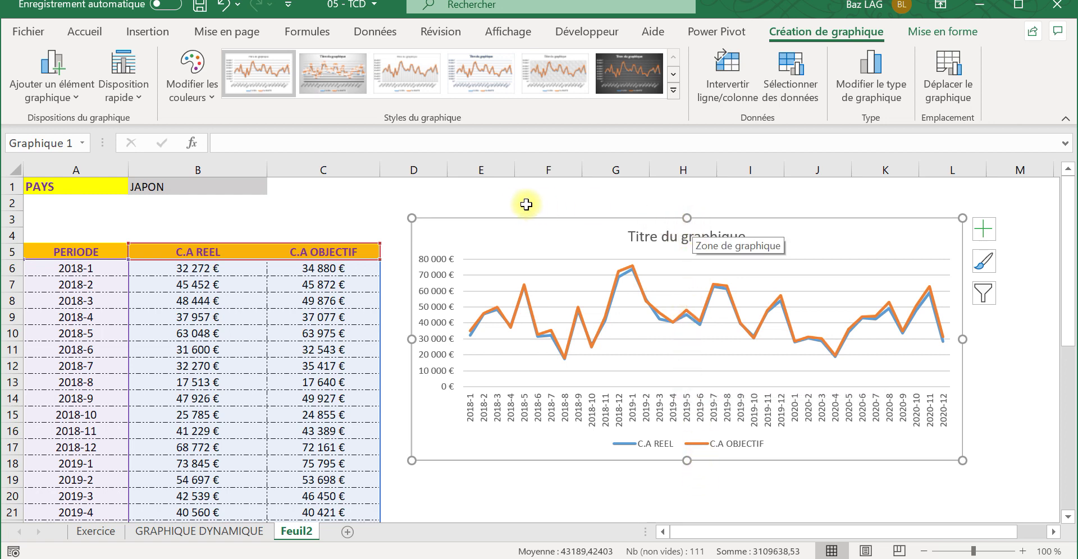
Build the dynamic title in D2 with the formula ="SUIVI C.A REEL VS C.A OBJECTIF "&B1.
{"action": "left_click", "coordinate": [413, 198]}
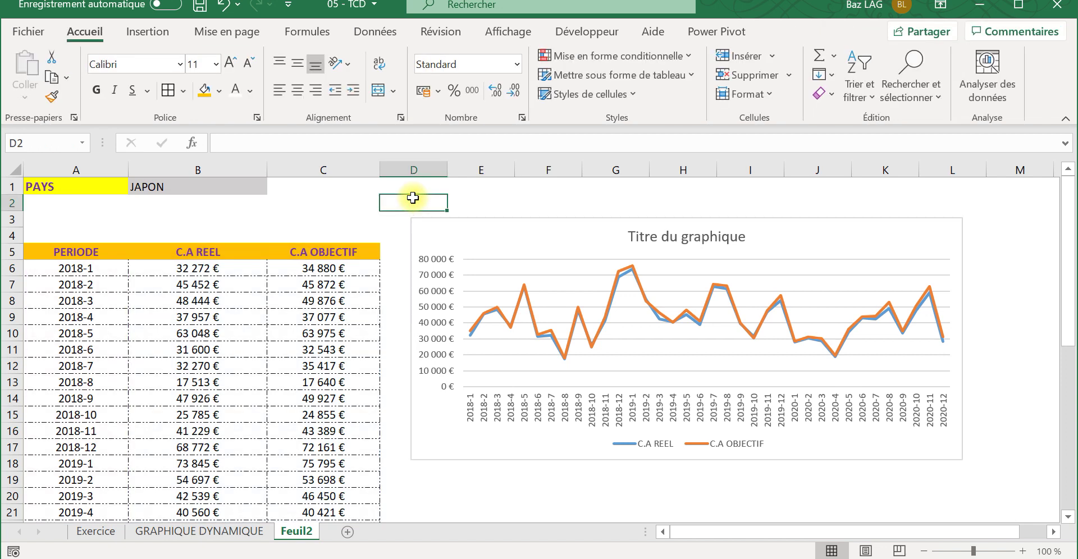
{"action": "type", "text": "="}
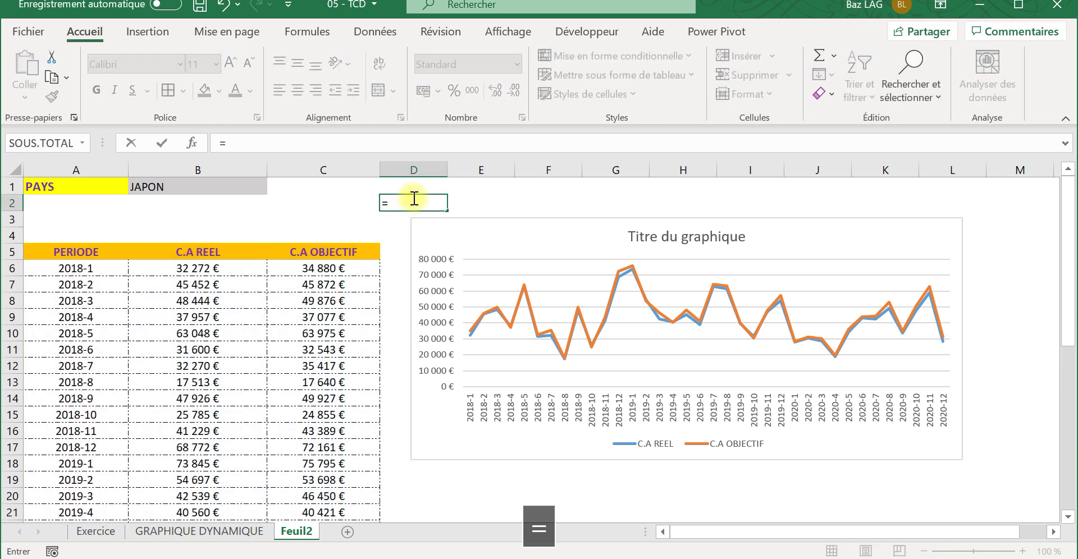
{"action": "type", "text": "\""}
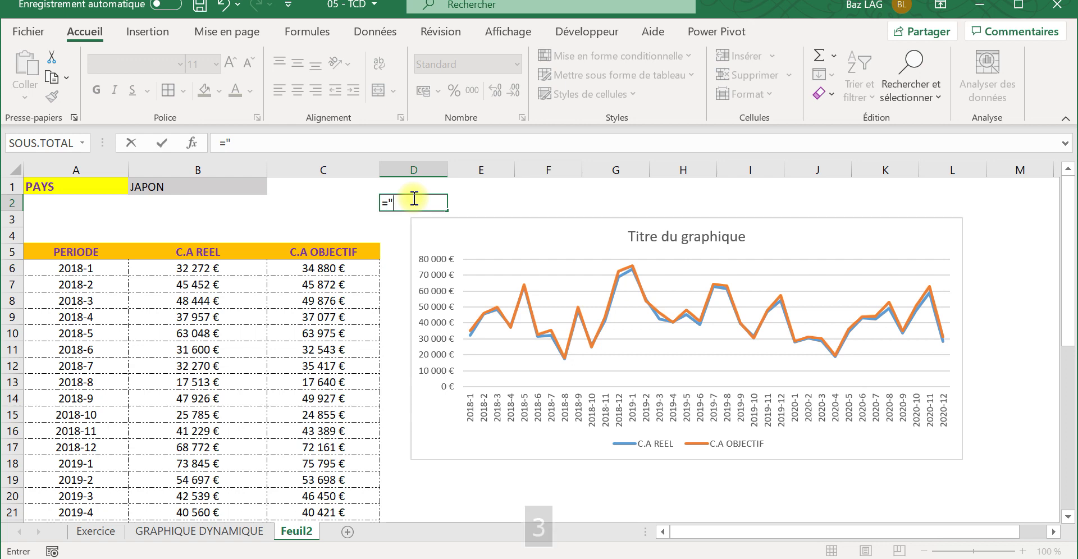
{"action": "key", "text": "Caps_Lock"}
{"action": "type", "text": "S"}
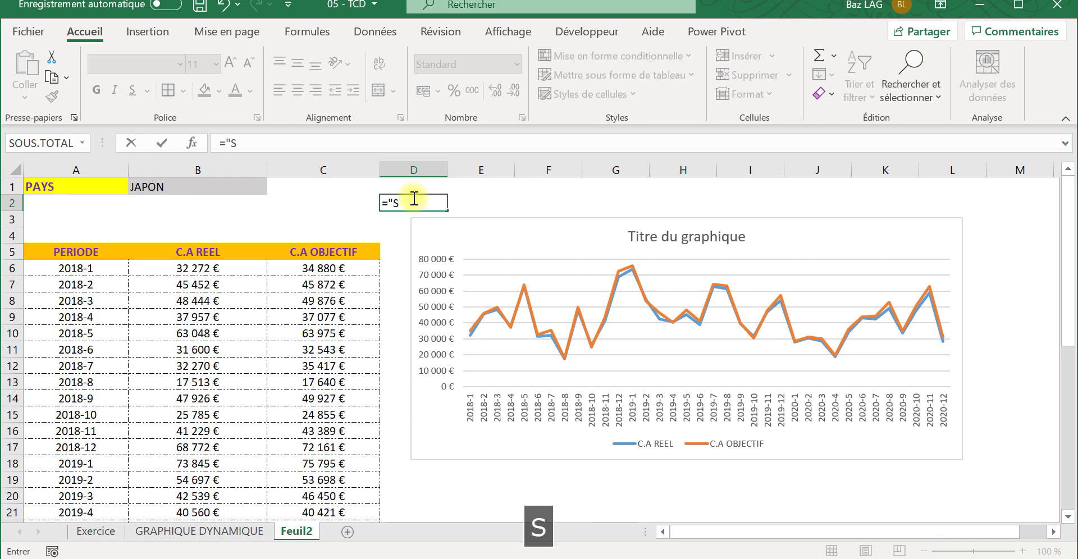
{"action": "type", "text": "UIVI C.A REE"}
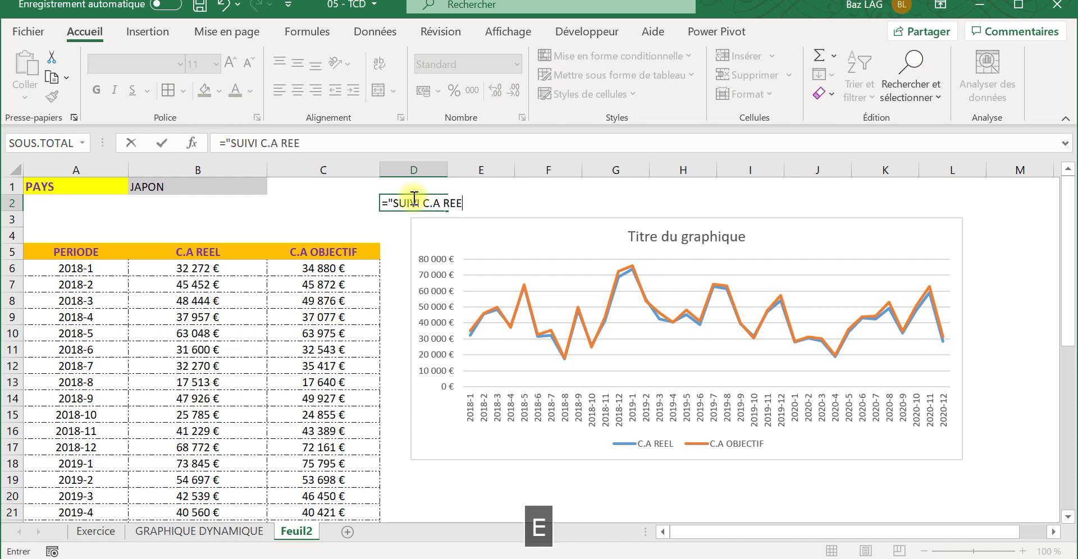
{"action": "type", "text": "L VS"}
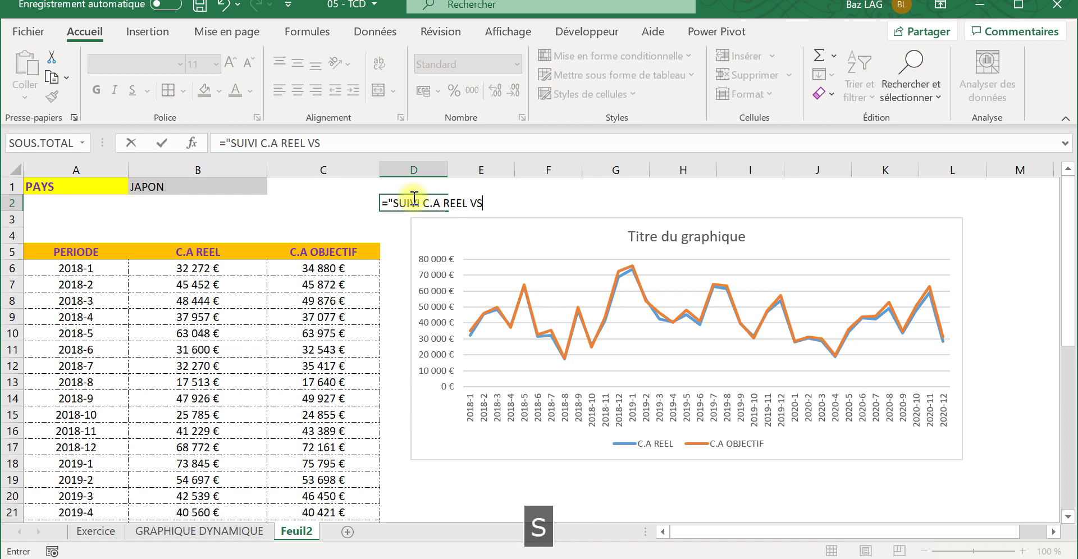
{"action": "type", "text": " C.A OBJE"}
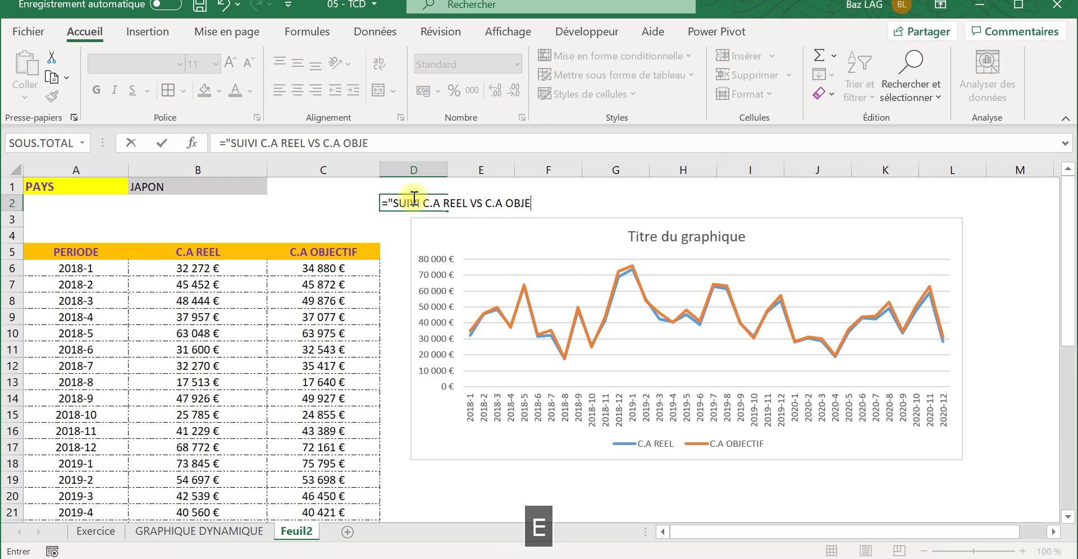
{"action": "type", "text": "CTIF"}
{"action": "type", "text": " 3"}
{"action": "key", "text": "BackSpace"}
{"action": "key", "text": "BackSpace"}
{"action": "key", "text": "Caps_Lock"}
{"action": "type", "text": "\"&"}
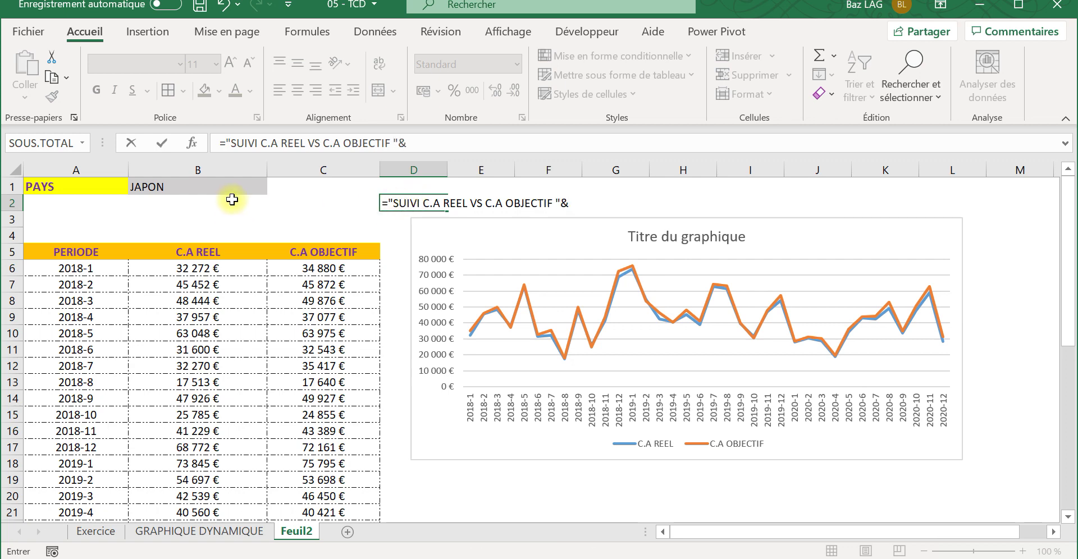
{"action": "left_click", "coordinate": [225, 185]}
{"action": "key", "text": "Return"}
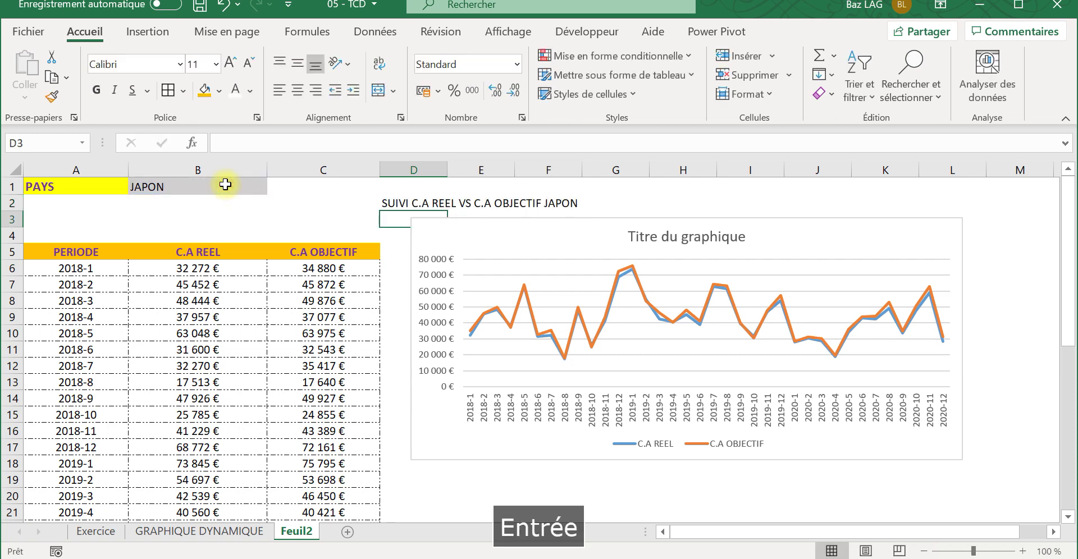
Test the title formula in D2 by switching the country in B1 to France and to CHINE.
{"action": "left_click", "coordinate": [242, 188]}
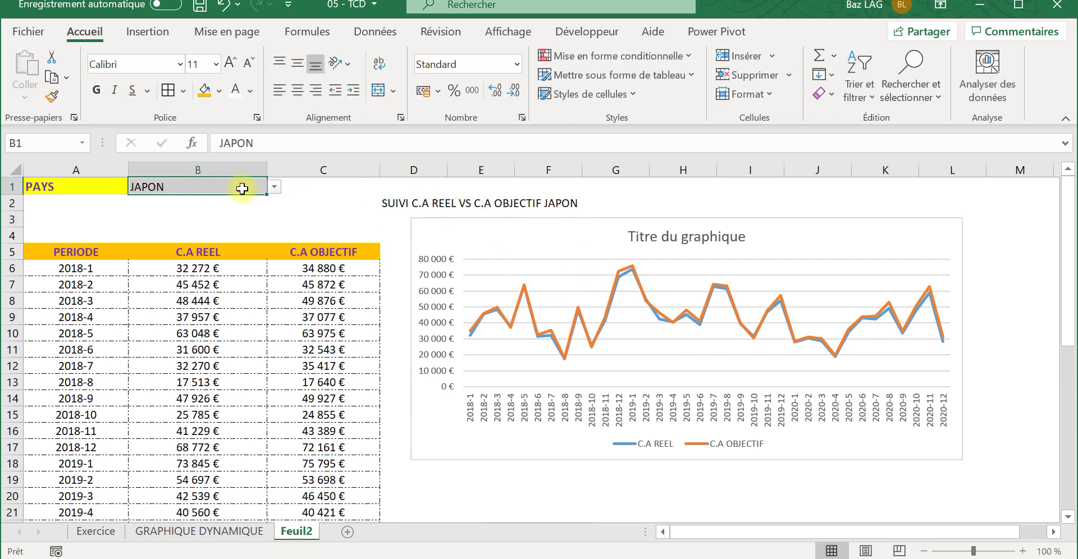
{"action": "left_click", "coordinate": [273, 187]}
{"action": "left_click", "coordinate": [248, 212]}
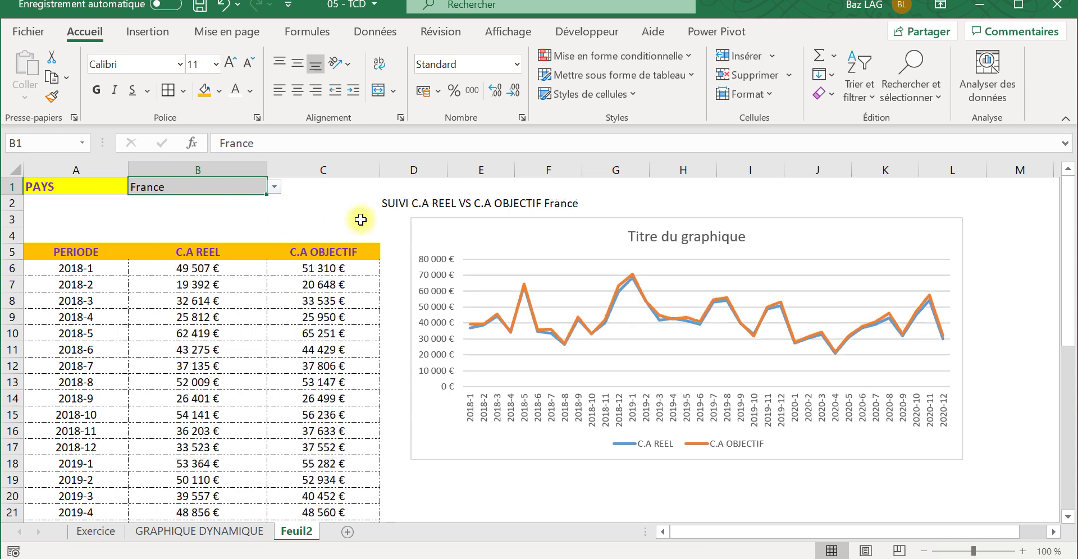
{"action": "left_click", "coordinate": [432, 201]}
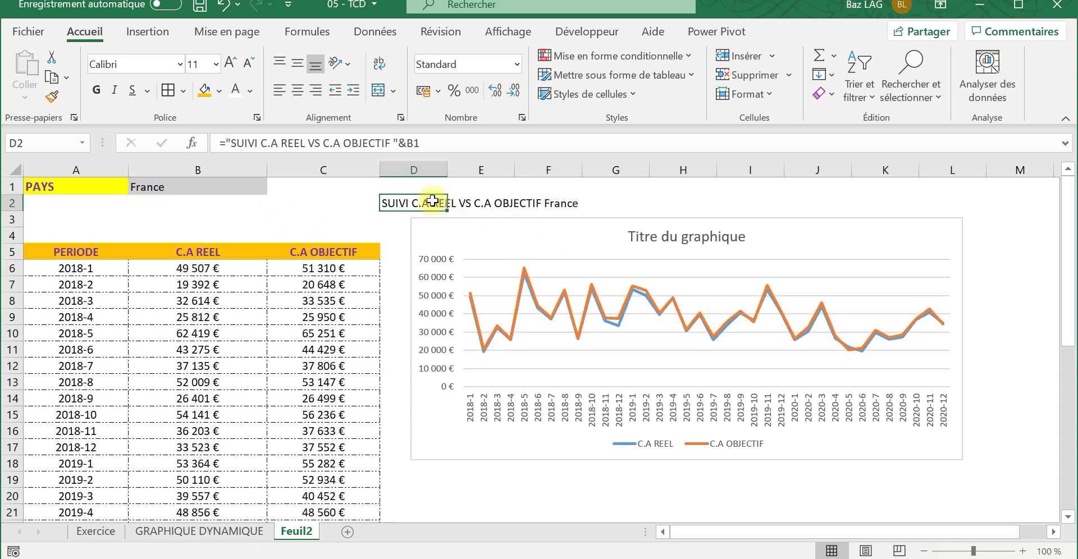
{"action": "left_click", "coordinate": [250, 187]}
{"action": "left_click", "coordinate": [273, 187]}
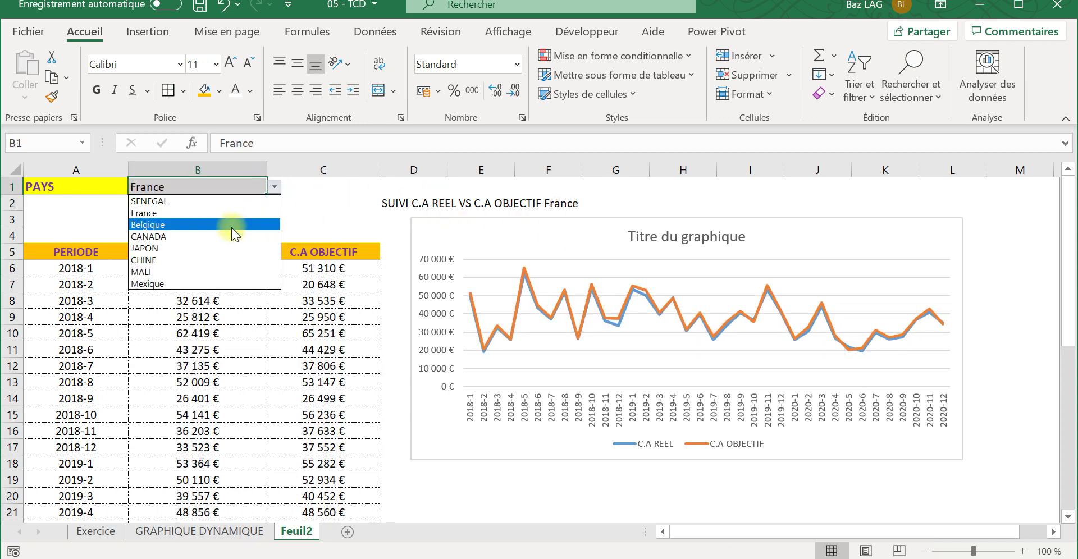
{"action": "left_click", "coordinate": [217, 258]}
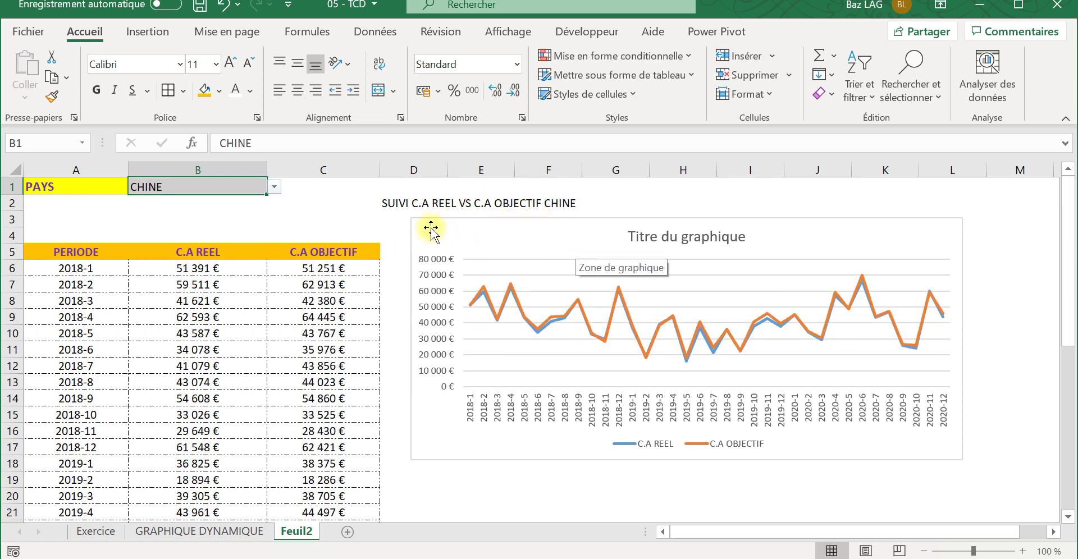
Link the line chart's title to cell D2 with the reference =Feuil2!$D$2.
{"action": "left_click", "coordinate": [415, 203]}
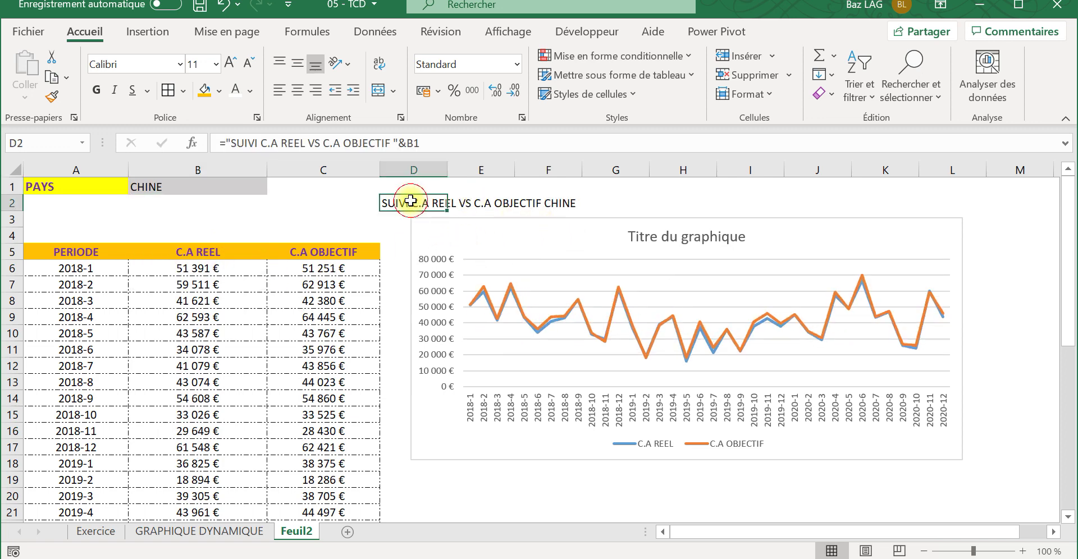
{"action": "left_click", "coordinate": [712, 238]}
{"action": "left_click", "coordinate": [734, 193]}
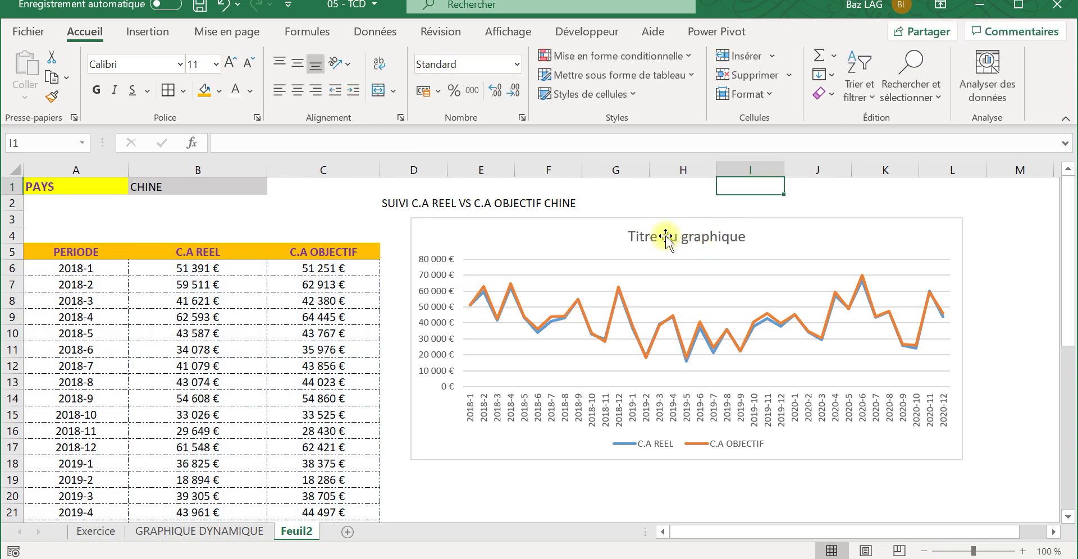
{"action": "left_click", "coordinate": [681, 236]}
{"action": "left_click", "coordinate": [328, 141]}
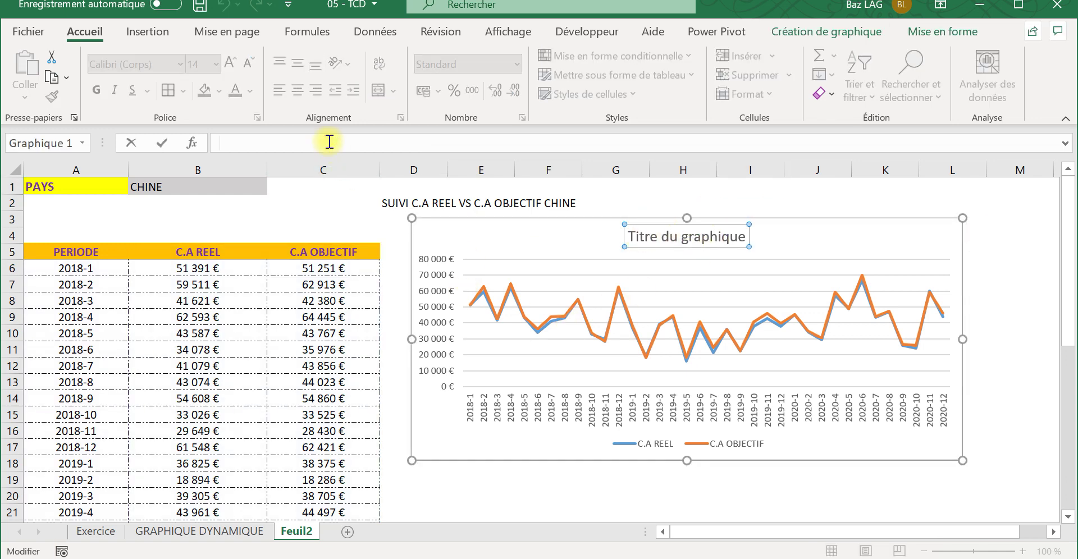
{"action": "type", "text": "="}
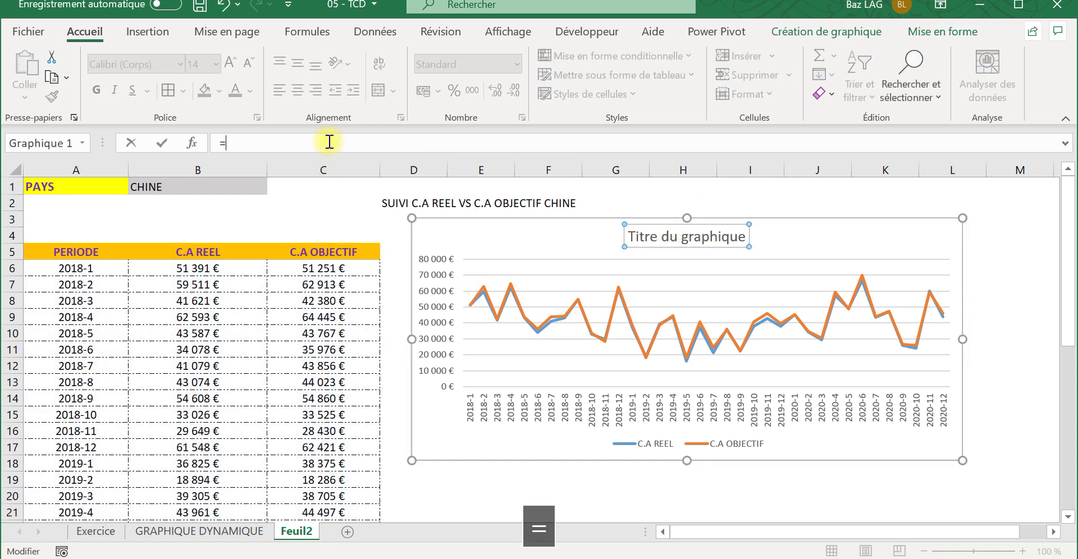
{"action": "left_click", "coordinate": [410, 204]}
{"action": "key", "text": "Return"}
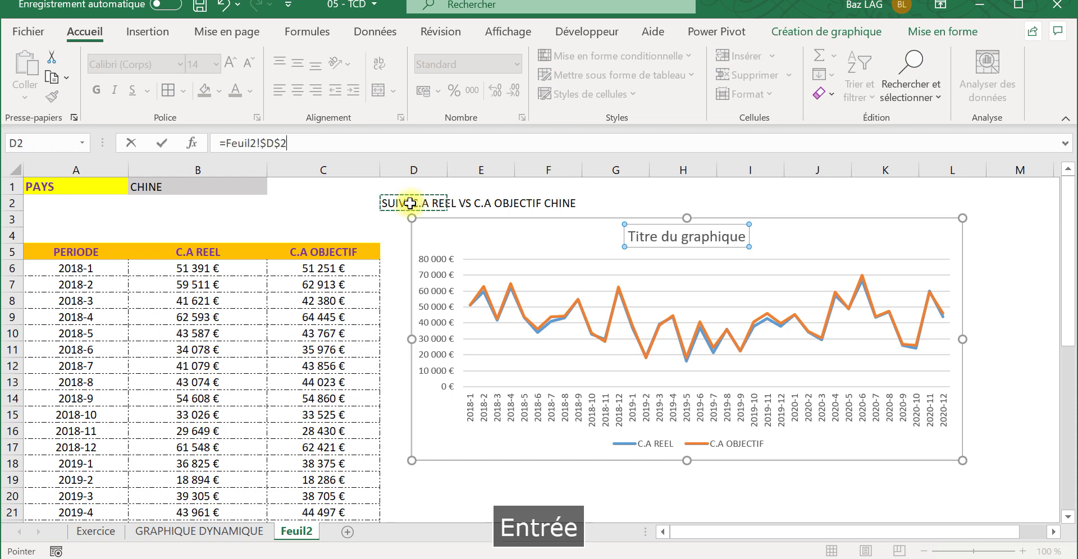
{"action": "left_click", "coordinate": [265, 220]}
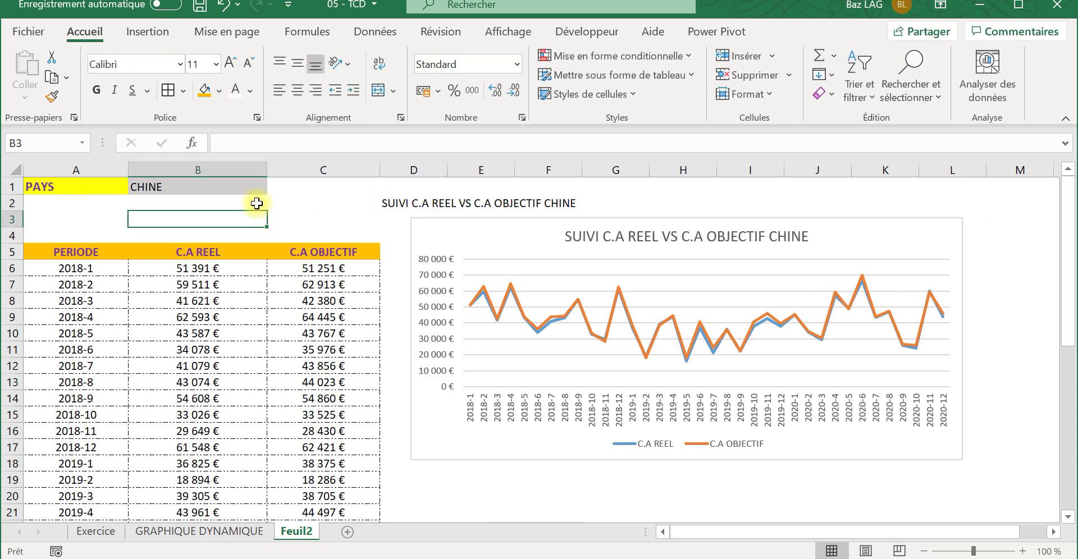
Test the linked chart title by choosing Mexique in B1, and leave the country set to CANADA.
{"action": "left_click", "coordinate": [236, 188]}
{"action": "left_click", "coordinate": [275, 187]}
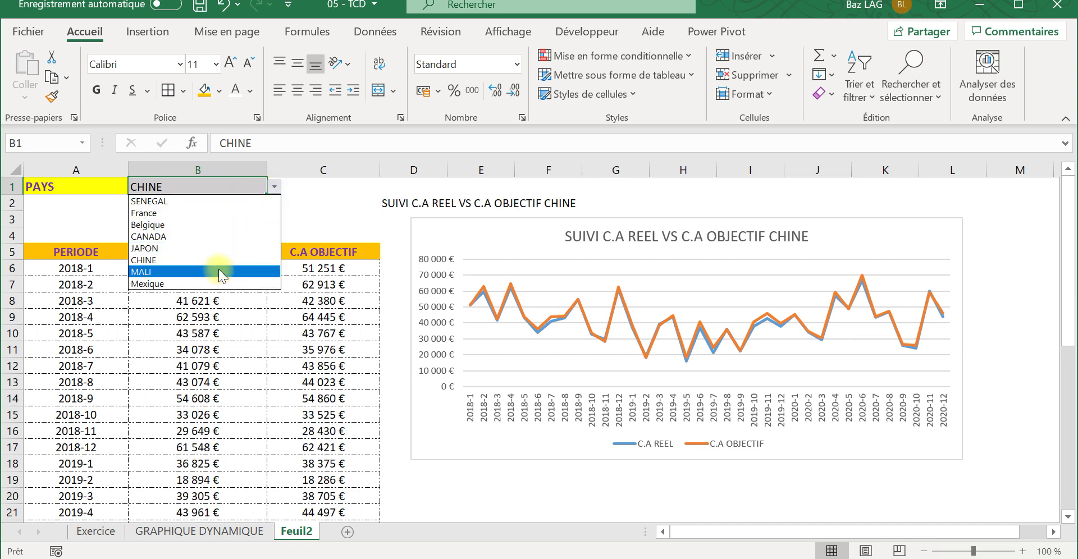
{"action": "left_click", "coordinate": [213, 283]}
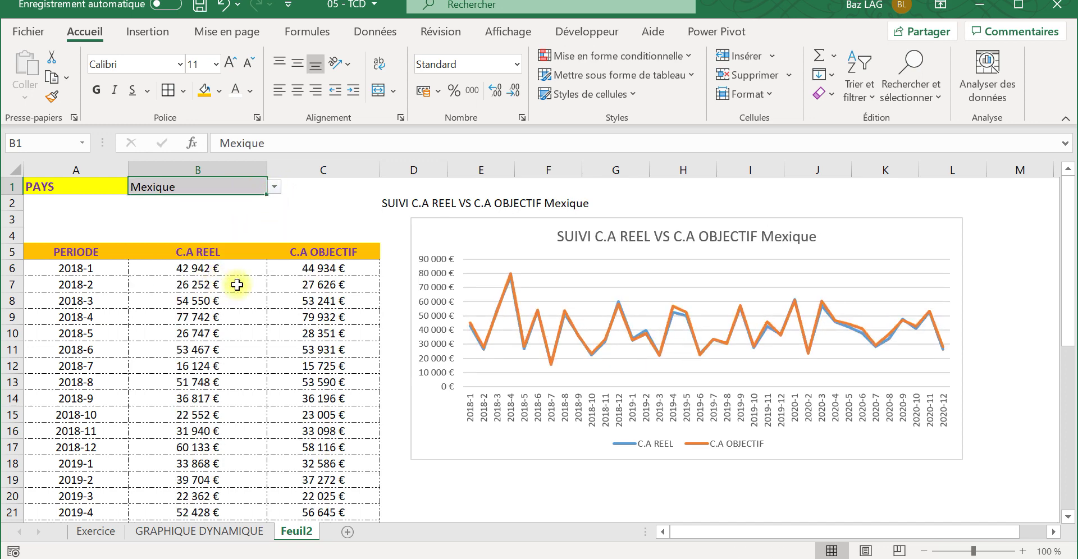
{"action": "left_click", "coordinate": [274, 187]}
{"action": "left_click", "coordinate": [230, 236]}
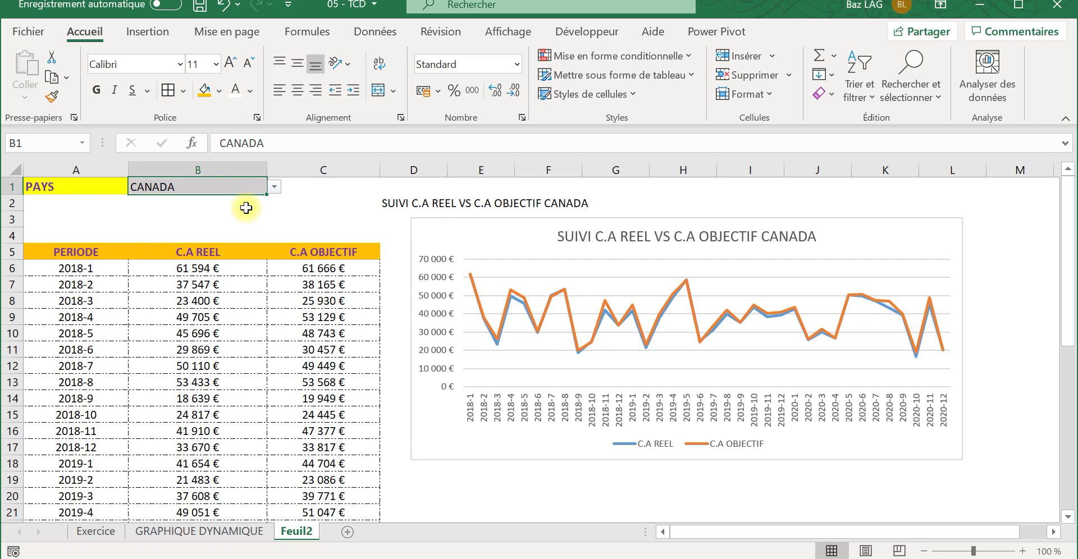
Hide the title text in D2 by setting its font colour to white.
{"action": "left_click", "coordinate": [403, 204]}
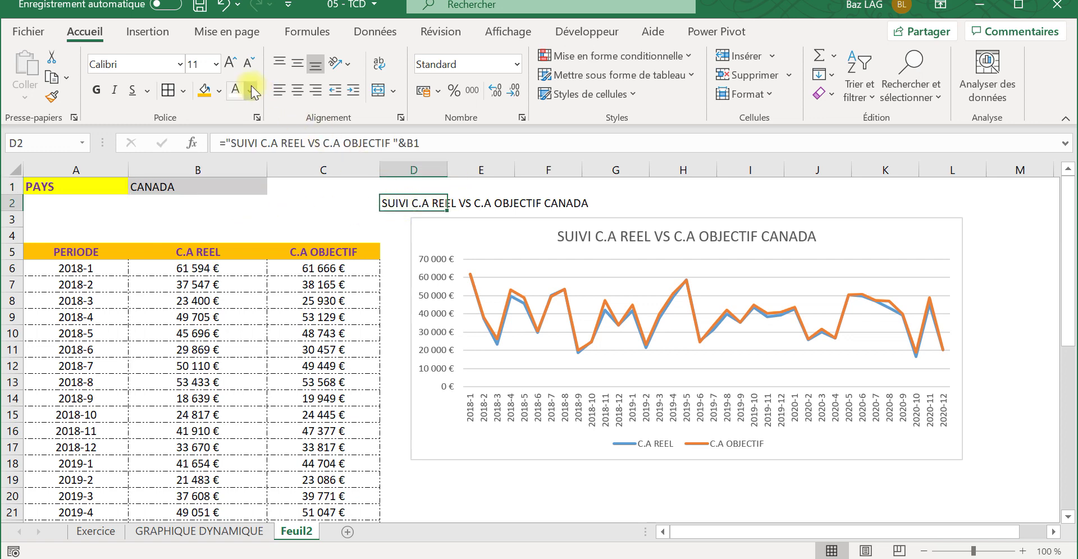
Apply the chart style Style 3 to the line chart.
{"action": "left_click", "coordinate": [519, 228]}
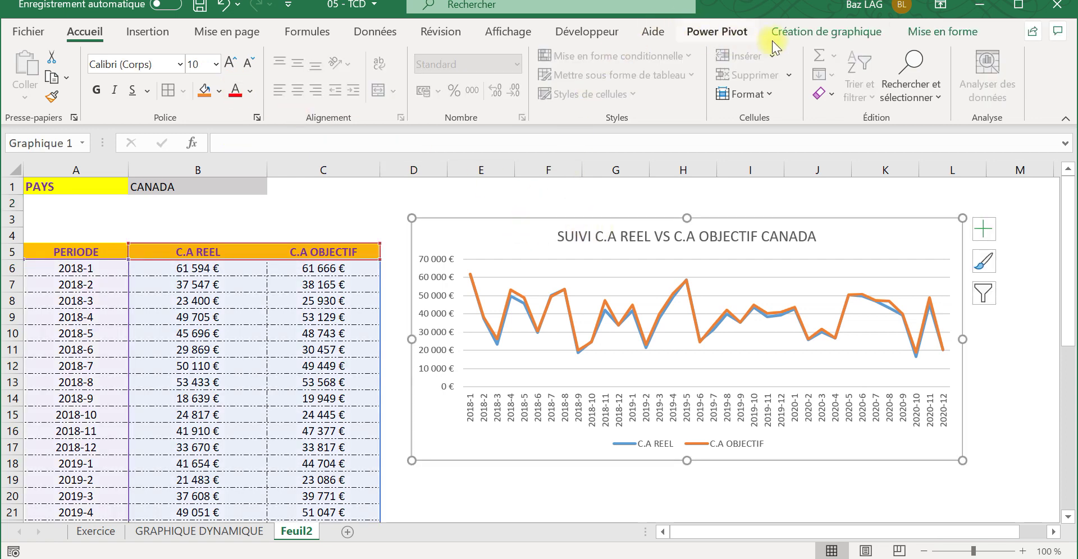
{"action": "left_click", "coordinate": [815, 35]}
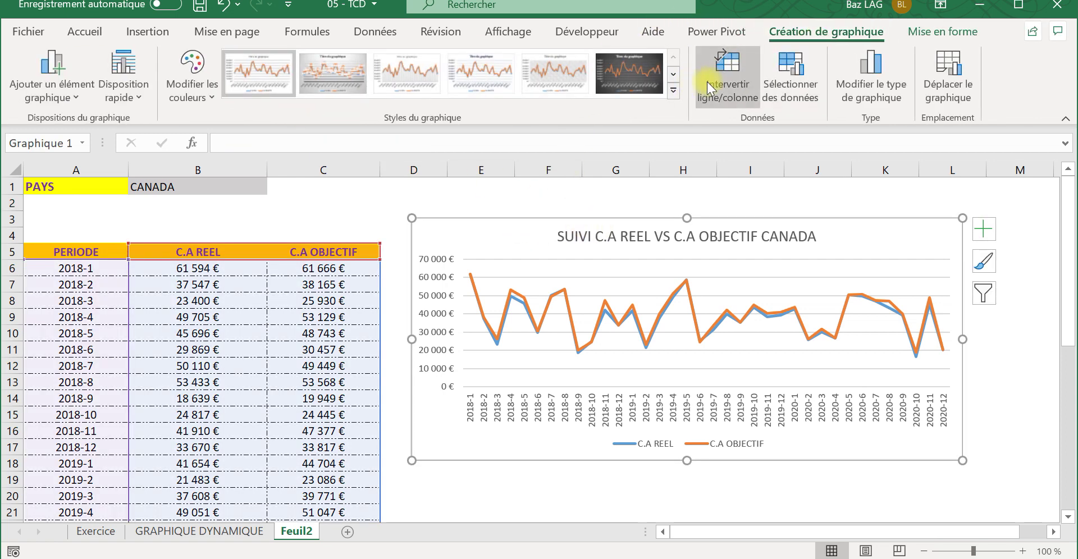
{"action": "left_click", "coordinate": [673, 75]}
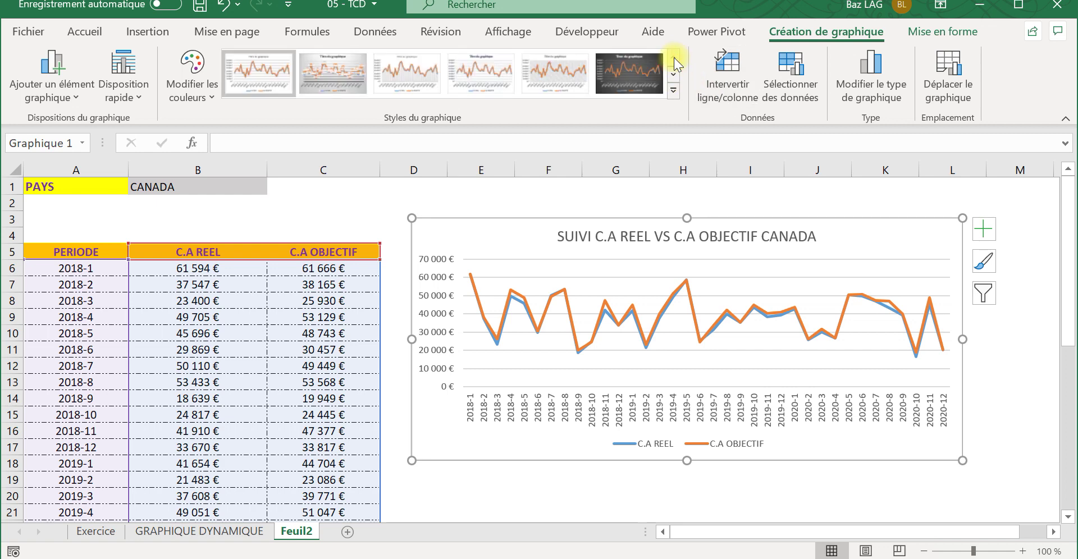
{"action": "left_click", "coordinate": [673, 58]}
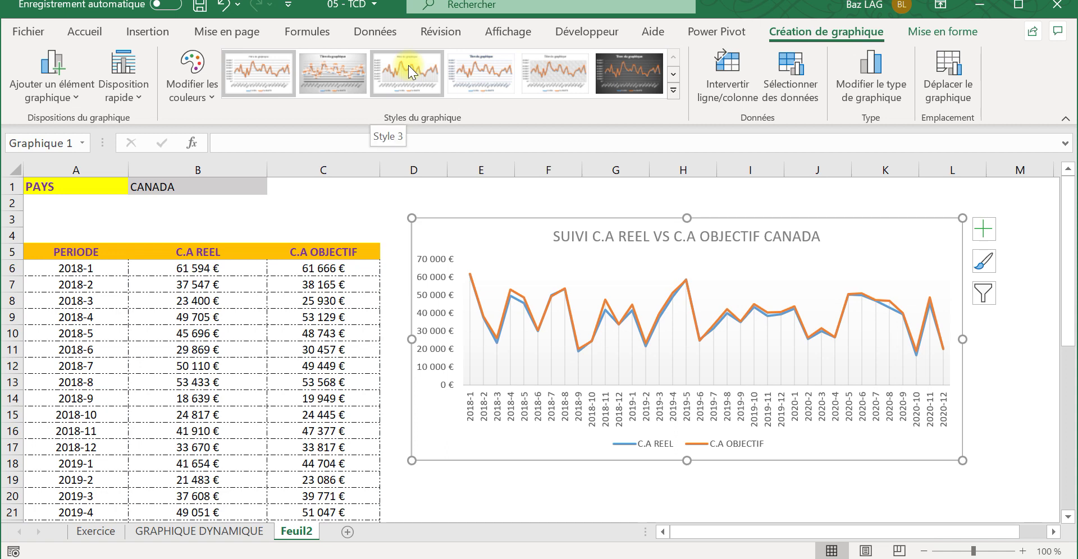
{"action": "left_click", "coordinate": [408, 65]}
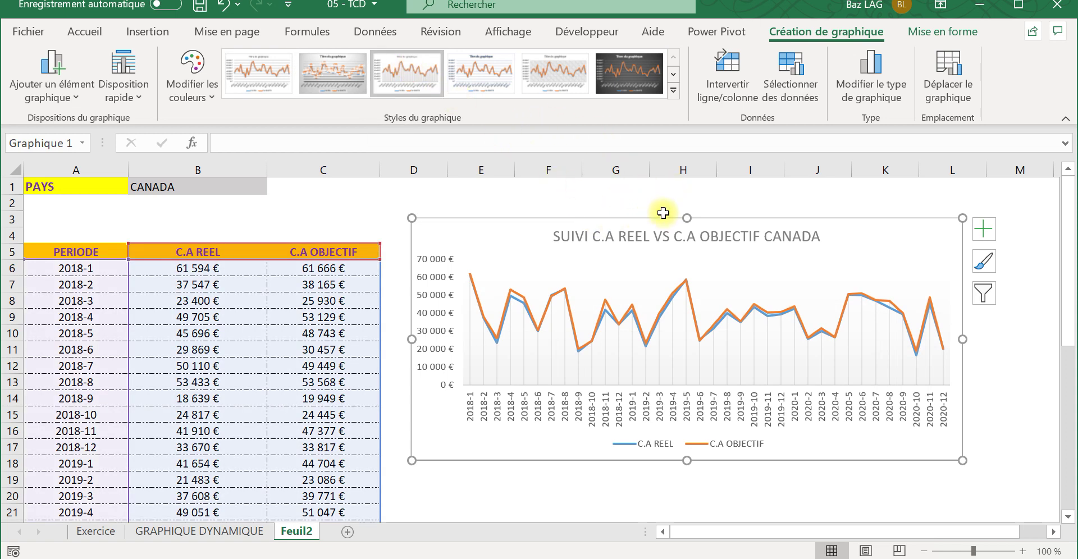
Enlarge the chart so it spans from row 1 down to row 19 and reaches across into column M.
{"action": "left_click_drag", "start_coordinate": [683, 218], "coordinate": [683, 181]}
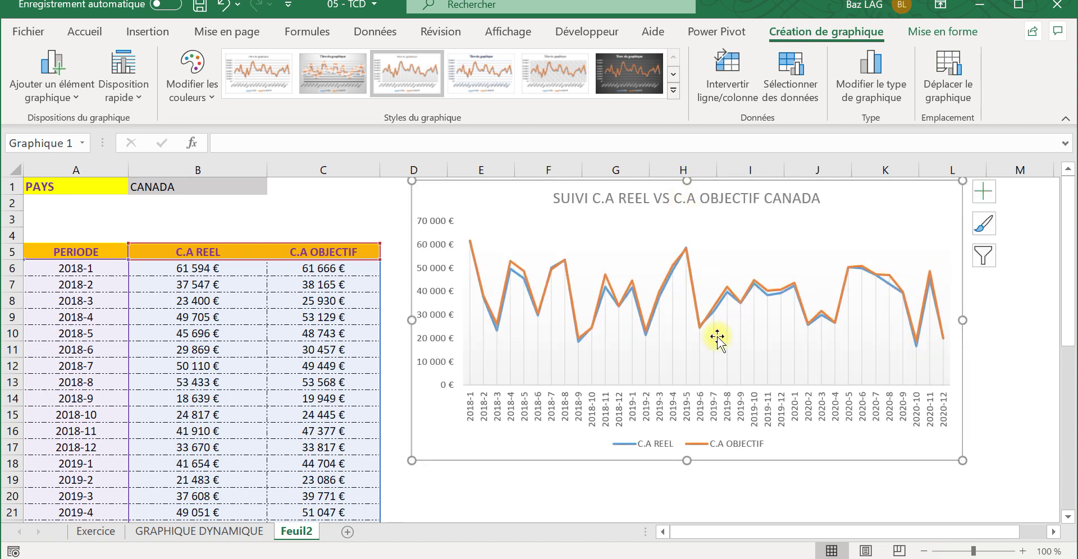
{"action": "left_click_drag", "start_coordinate": [687, 461], "coordinate": [686, 476]}
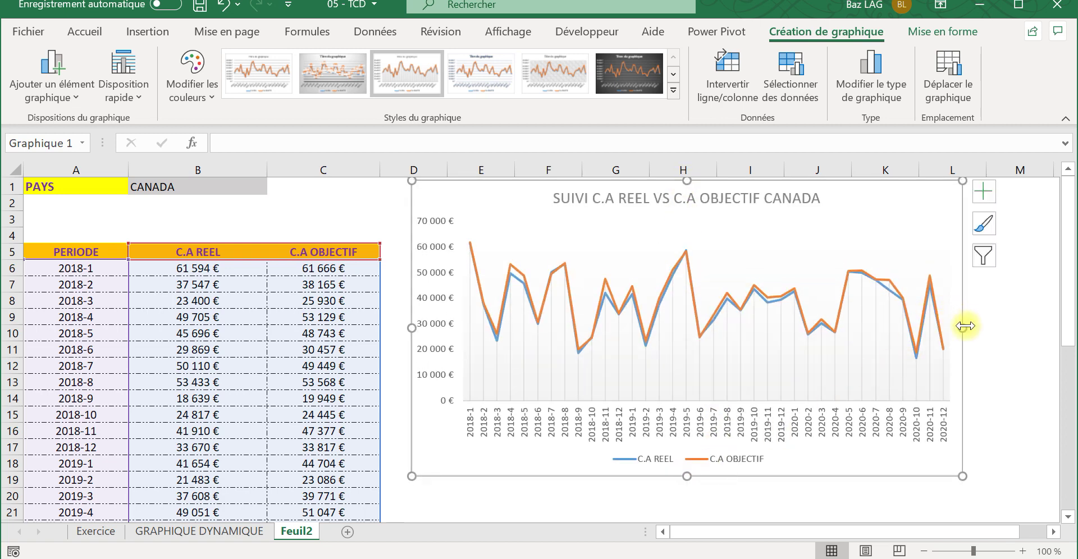
{"action": "left_click_drag", "start_coordinate": [965, 325], "coordinate": [997, 326]}
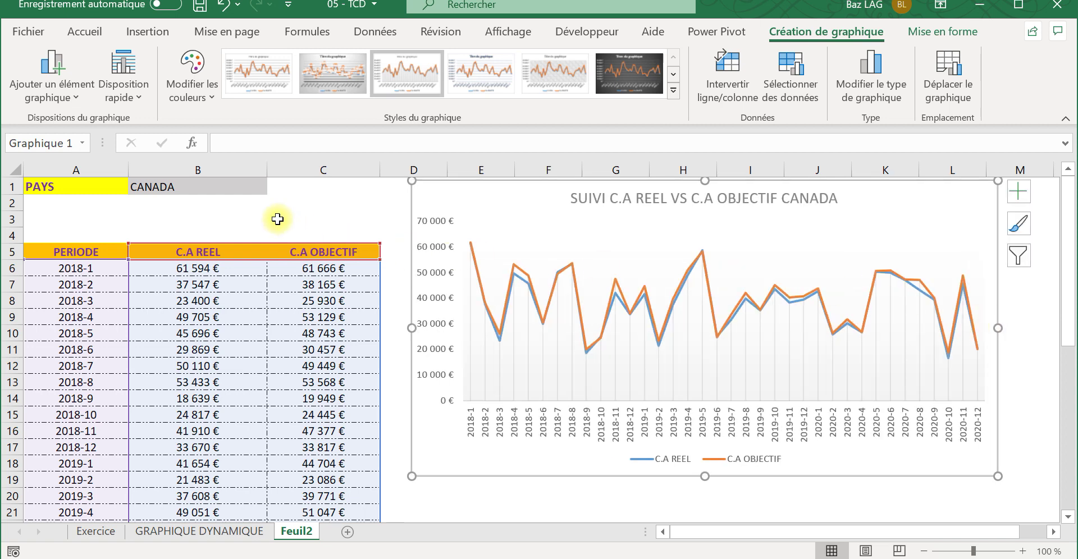
{"action": "left_click", "coordinate": [277, 219]}
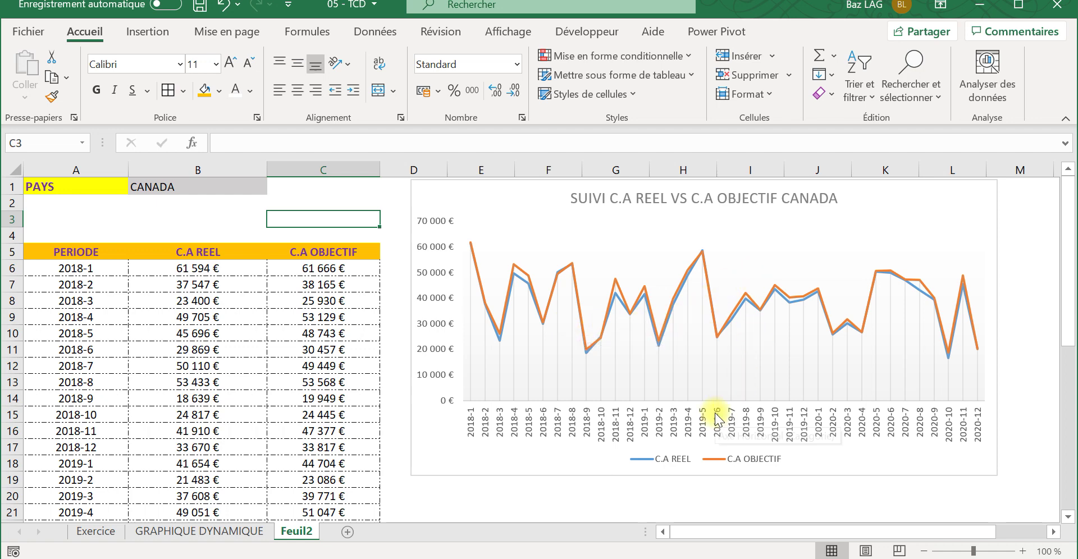
Clear all active filters from the data table on the Exercice sheet.
{"action": "left_click", "coordinate": [93, 531]}
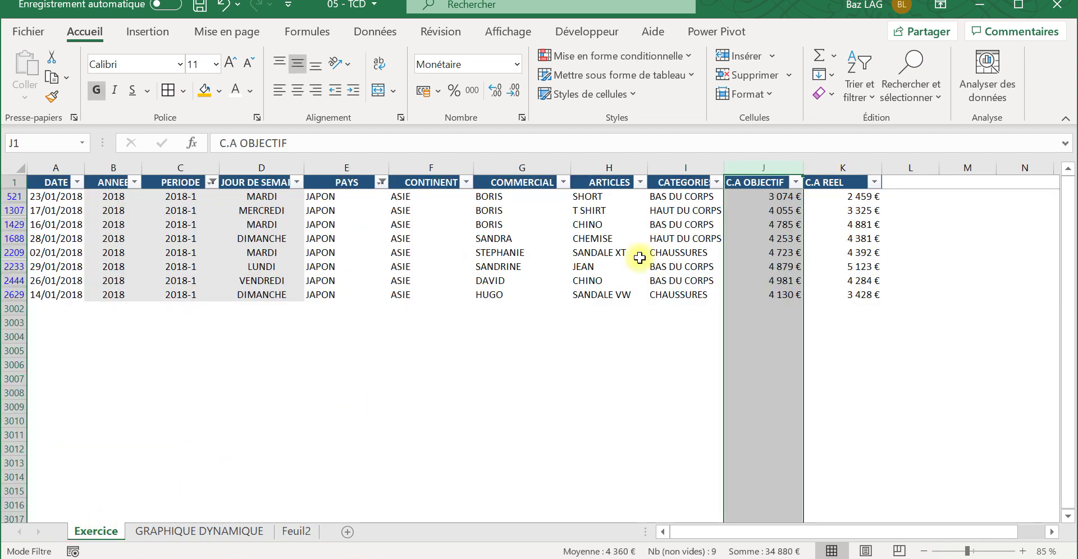
{"action": "left_click", "coordinate": [373, 32]}
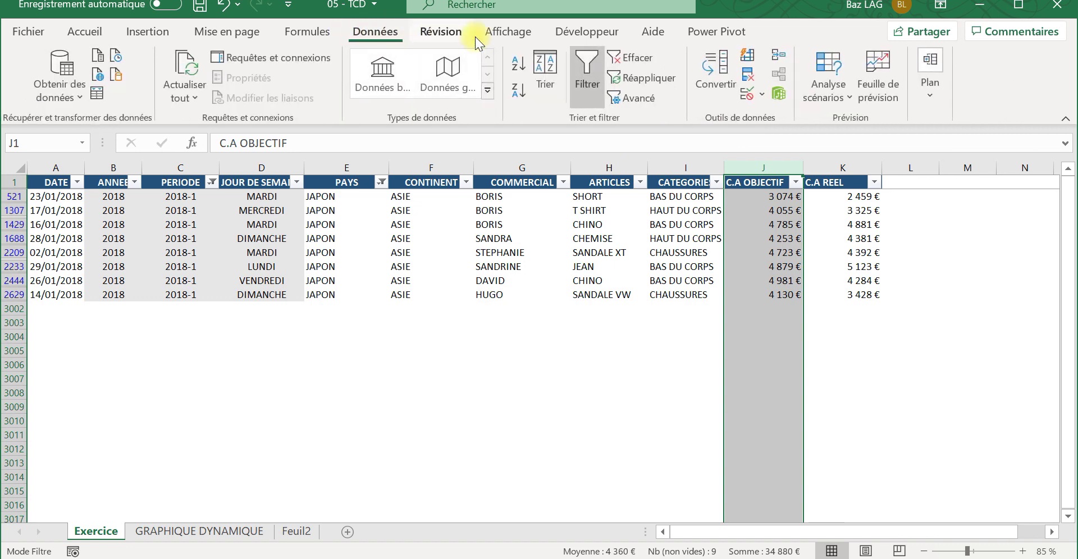
{"action": "left_click", "coordinate": [626, 57]}
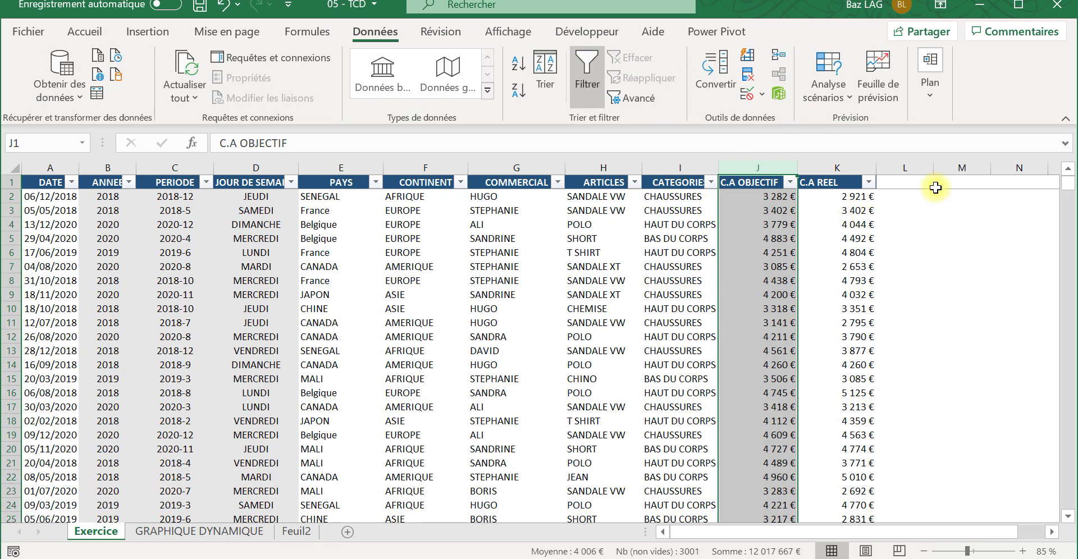
{"action": "left_click", "coordinate": [934, 188]}
{"action": "key", "text": "Down"}
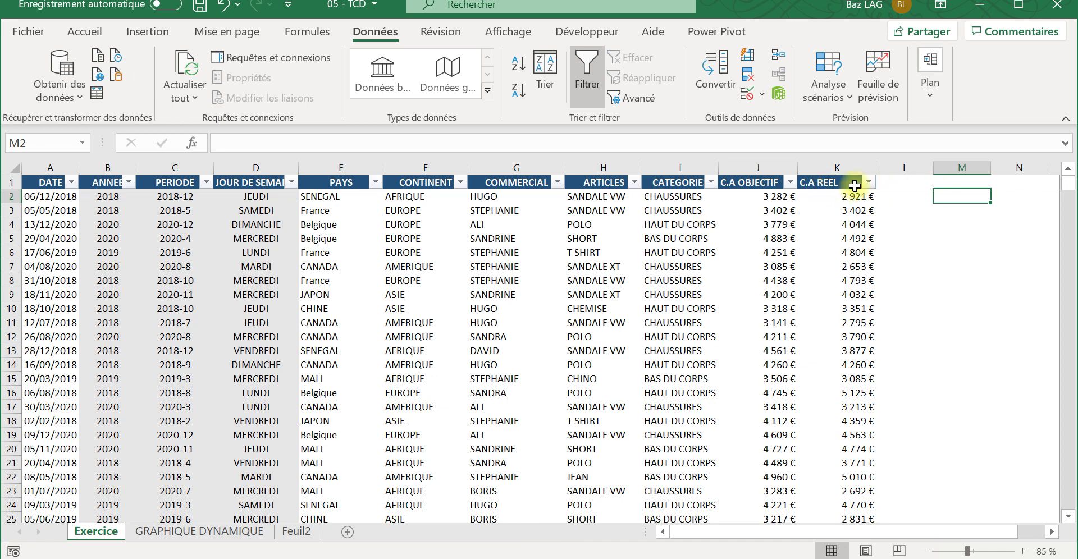
Check the range of values in the C.A OBJECTIF filter list without applying a filter.
{"action": "left_click", "coordinate": [795, 185]}
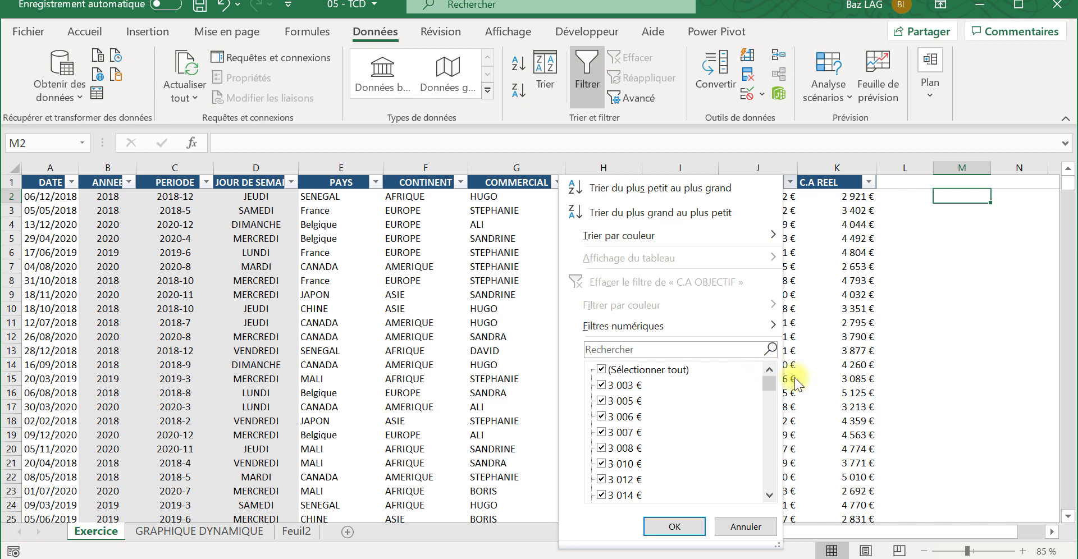
{"action": "left_click_drag", "start_coordinate": [771, 382], "coordinate": [768, 516]}
{"action": "left_click", "coordinate": [874, 360]}
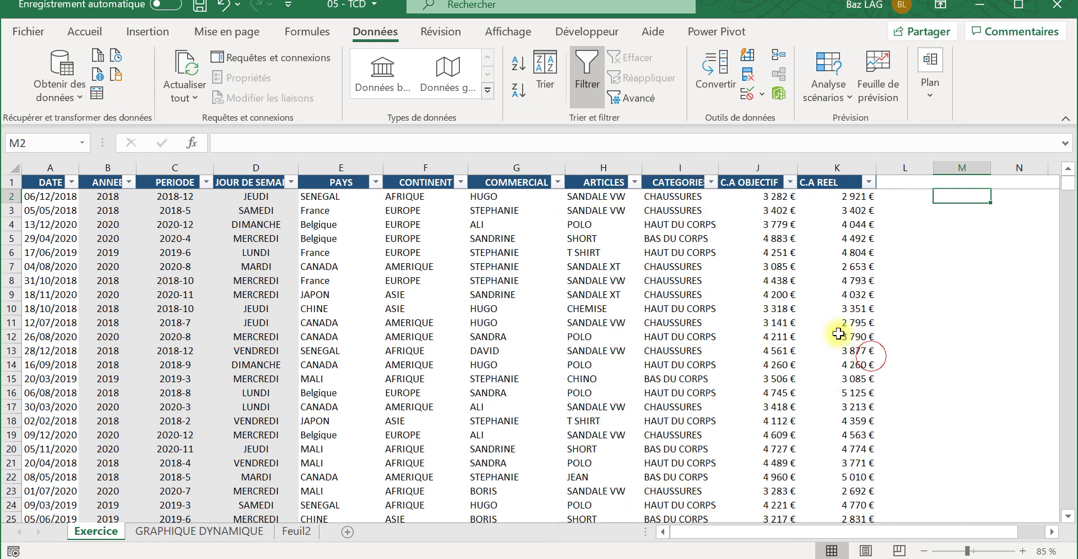
Enter =ALEA.ENTRE.BORNES(3000;10000) in J2 and fill it down the whole C.A OBJECTIF column.
{"action": "left_click", "coordinate": [747, 183]}
{"action": "key", "text": "Down"}
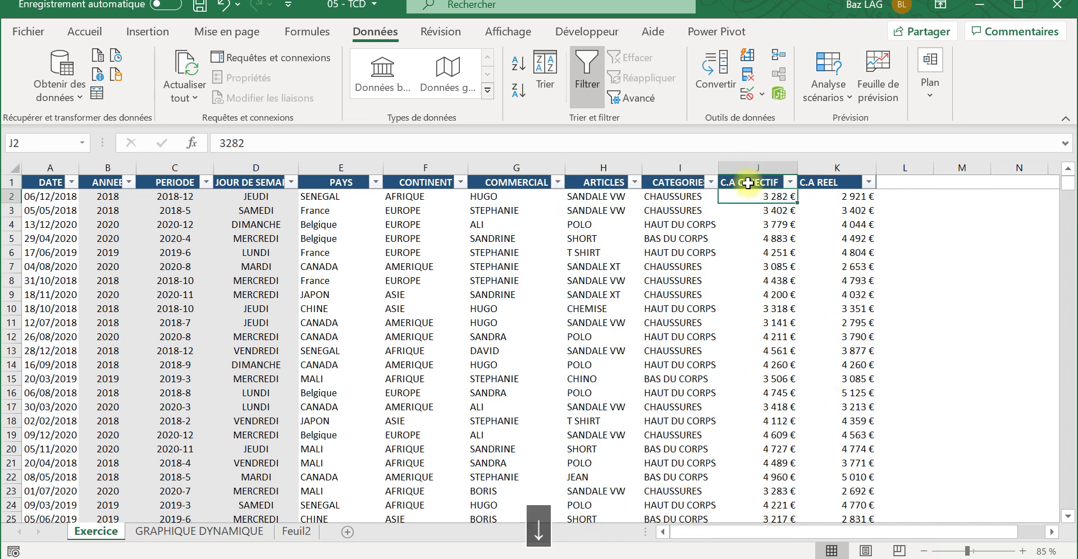
{"action": "type", "text": "="}
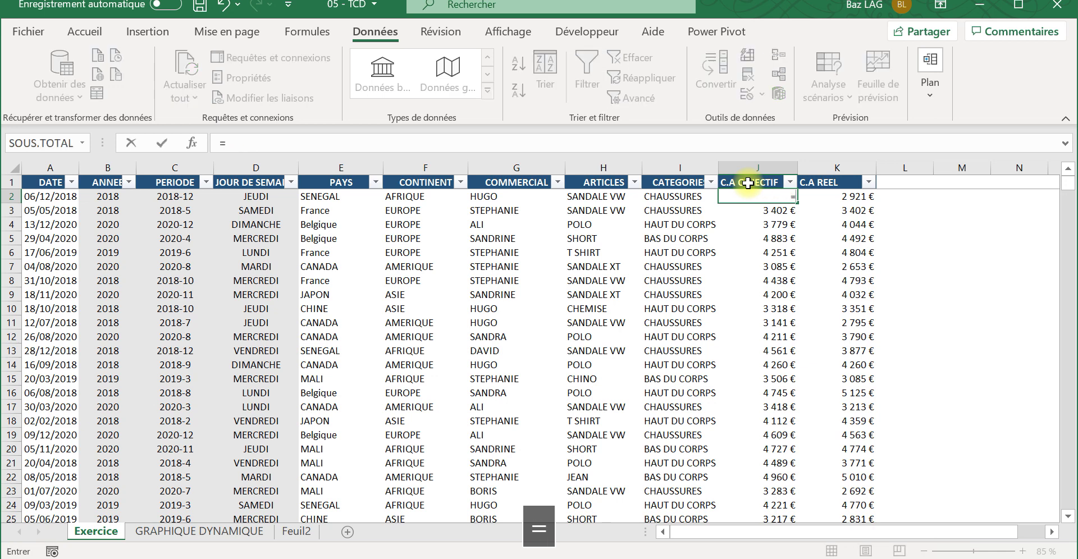
{"action": "type", "text": "al"}
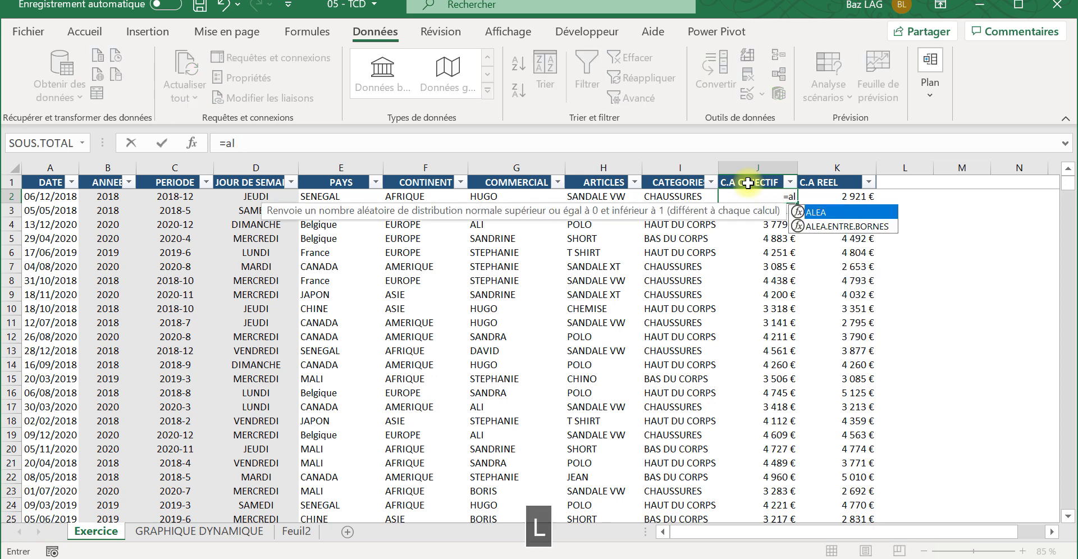
{"action": "double_click", "coordinate": [861, 226]}
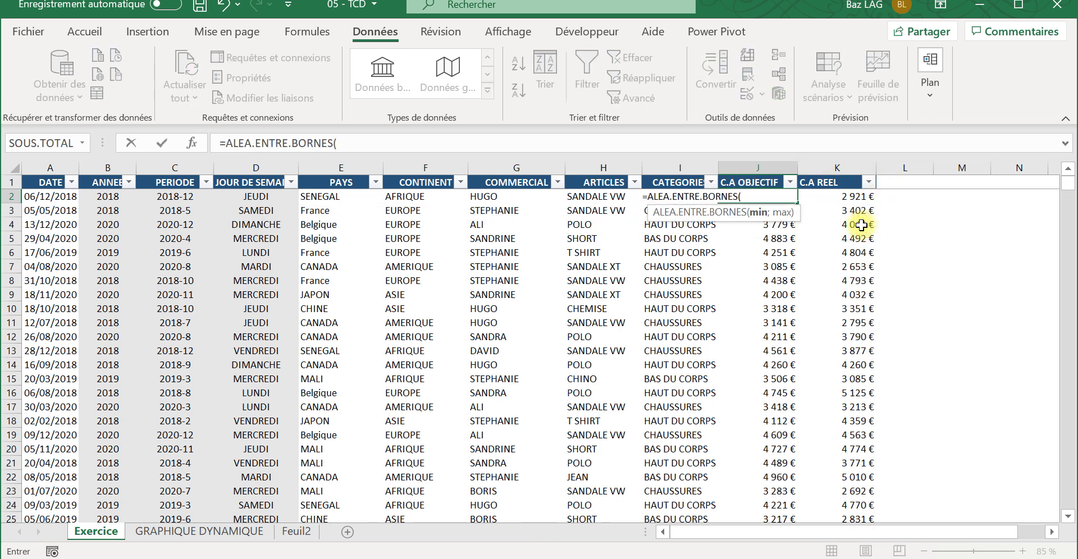
{"action": "key", "text": "Caps_Lock"}
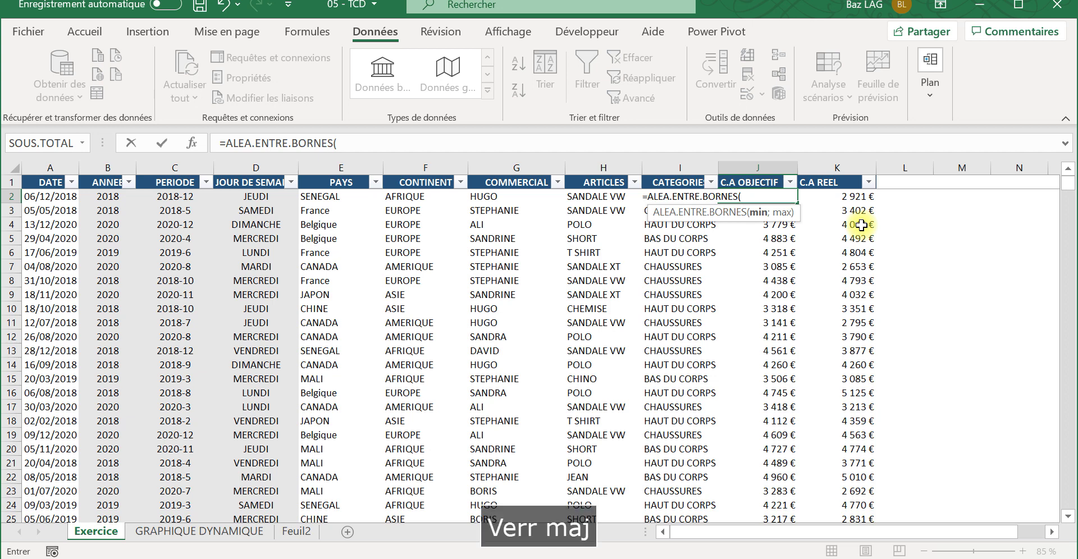
{"action": "type", "text": "3000"}
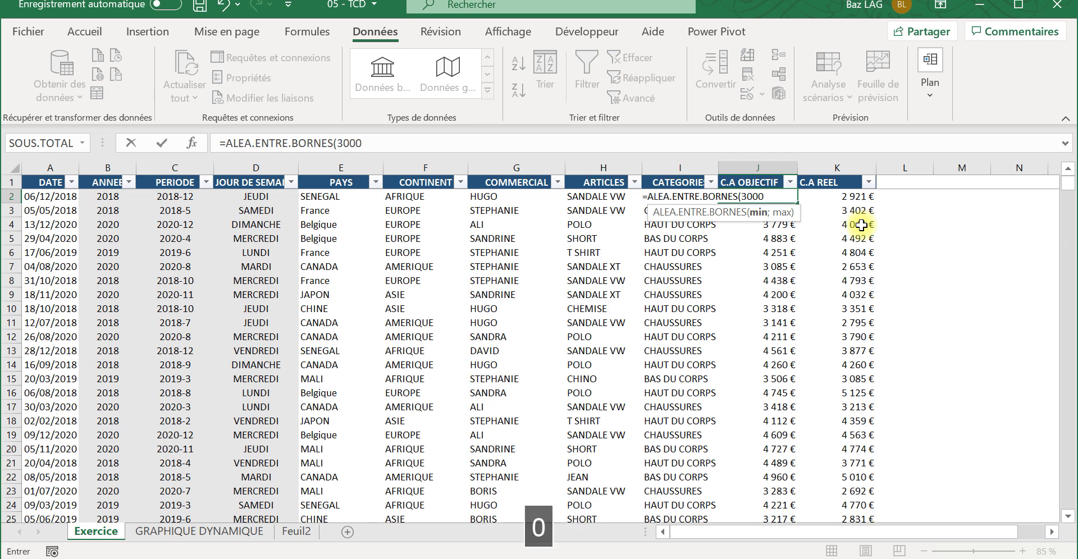
{"action": "key", "text": "Caps_Lock"}
{"action": "type", "text": "000"}
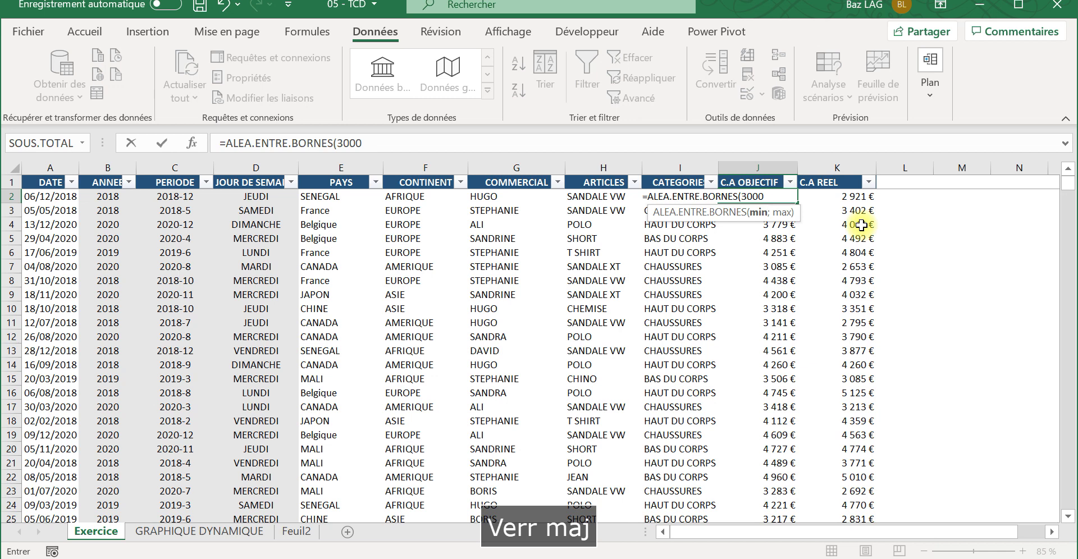
{"action": "type", "text": ";1"}
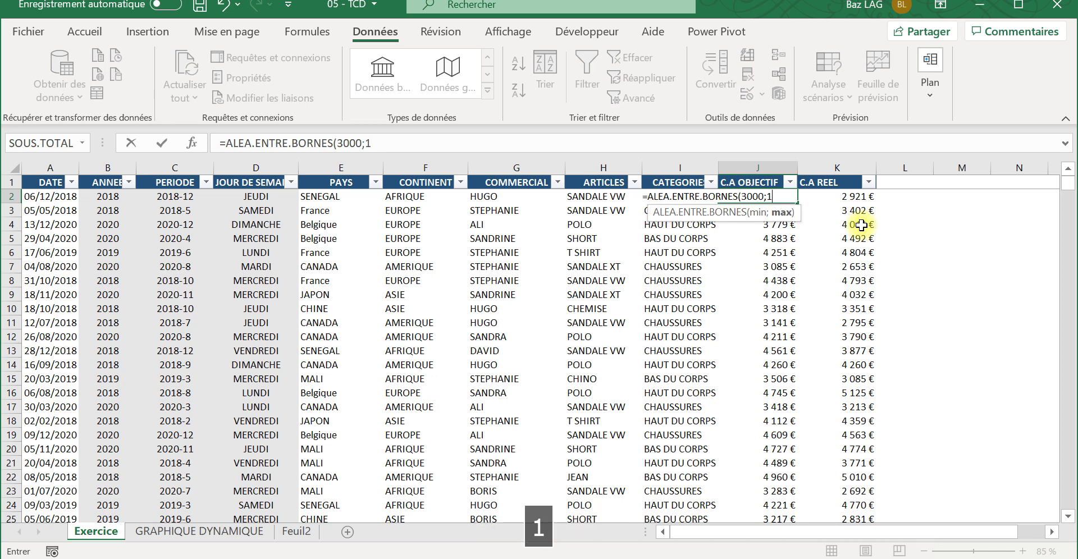
{"action": "type", "text": "0000"}
{"action": "key", "text": "Caps_Lock"}
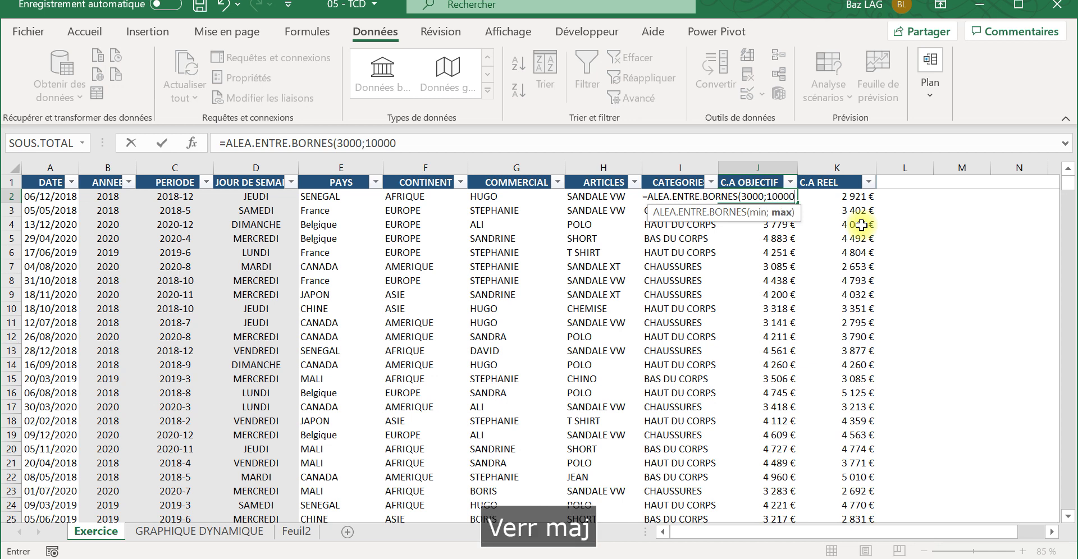
{"action": "type", "text": ")"}
{"action": "key", "text": "Return"}
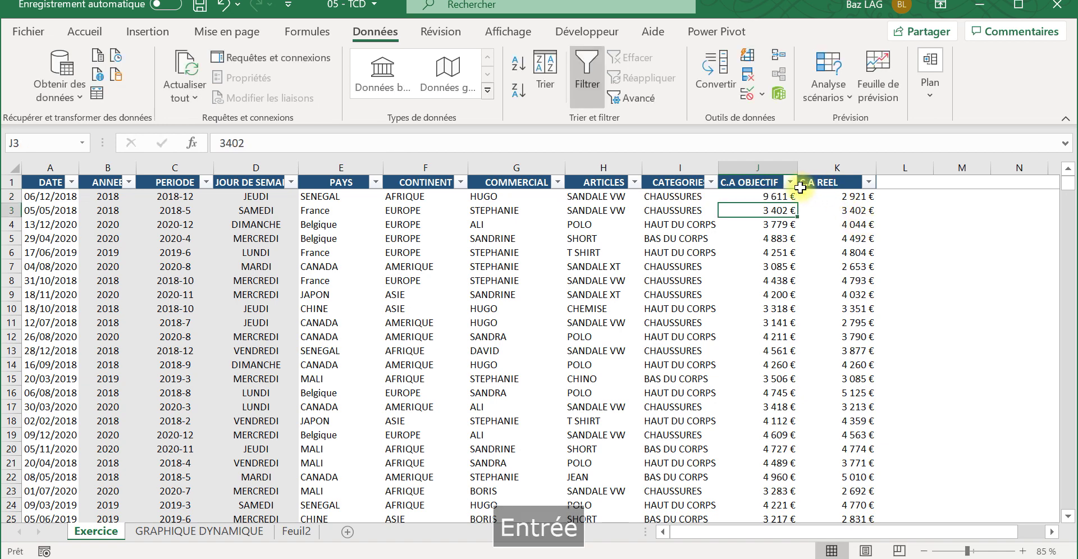
{"action": "left_click", "coordinate": [788, 197]}
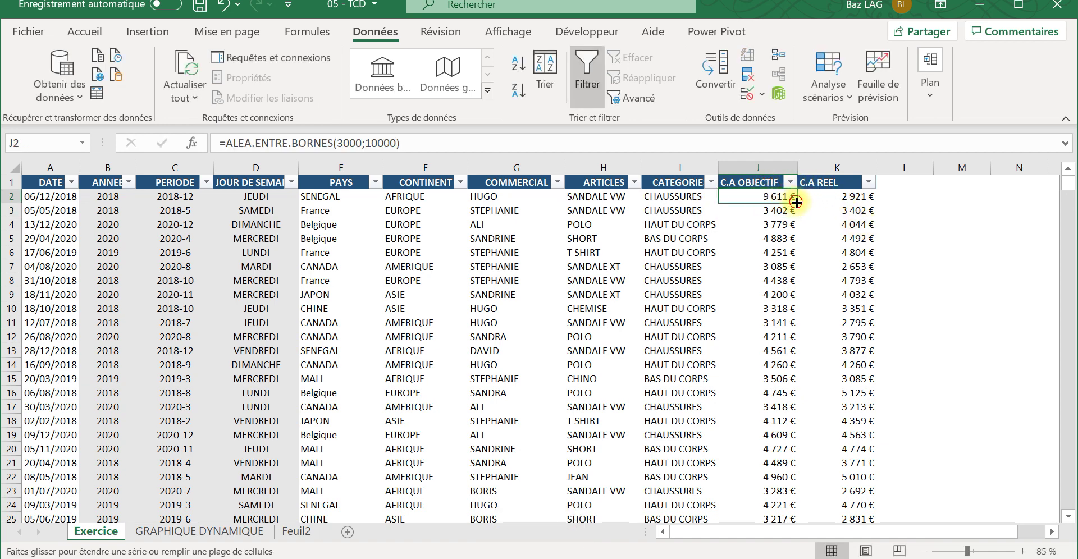
{"action": "double_click", "coordinate": [794, 204]}
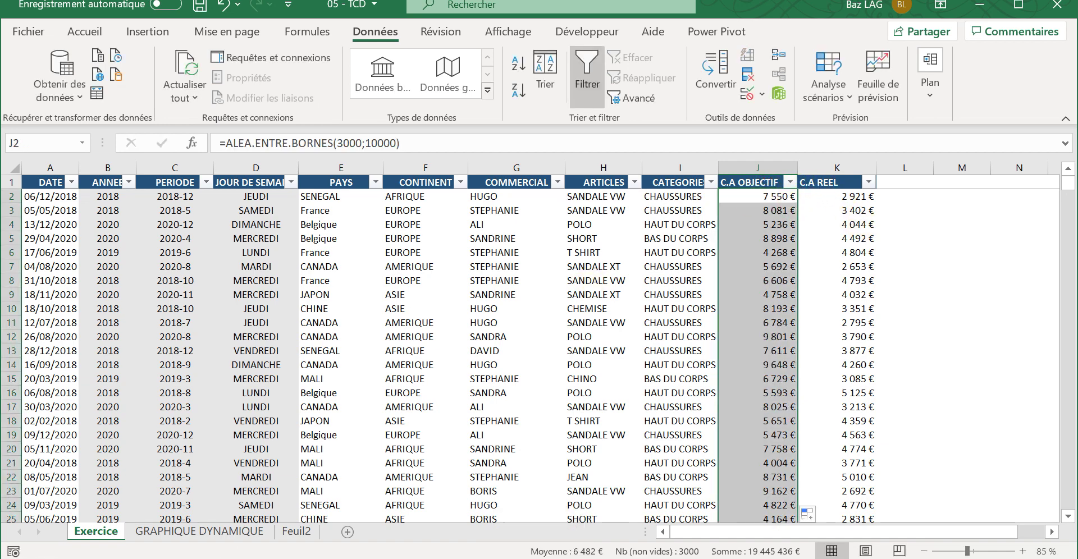
Test the updated chart on Feuil2 by choosing France in B1, and set the country back to CANADA.
{"action": "left_click", "coordinate": [194, 531]}
{"action": "left_click", "coordinate": [310, 536]}
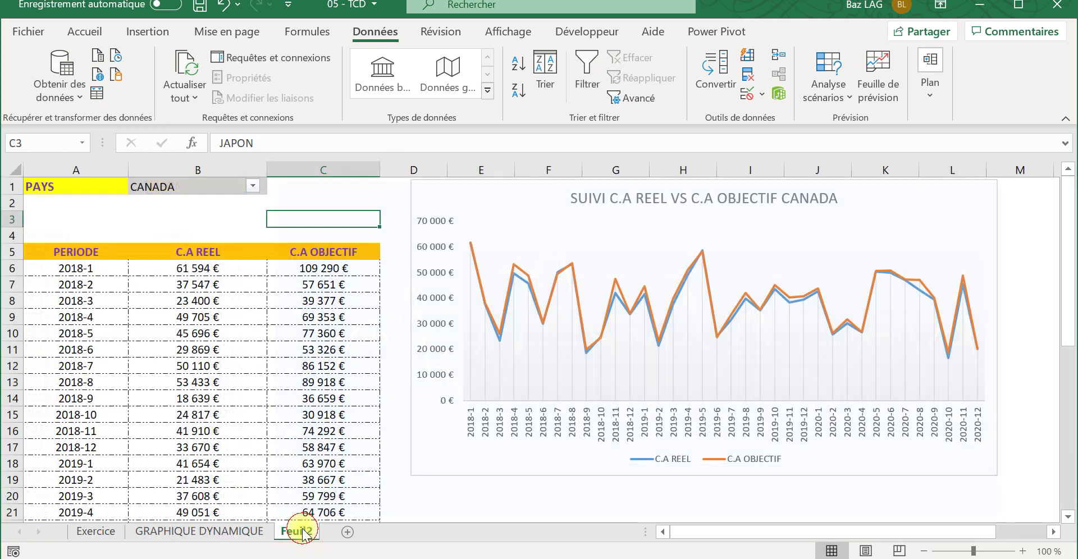
{"action": "left_click", "coordinate": [258, 188]}
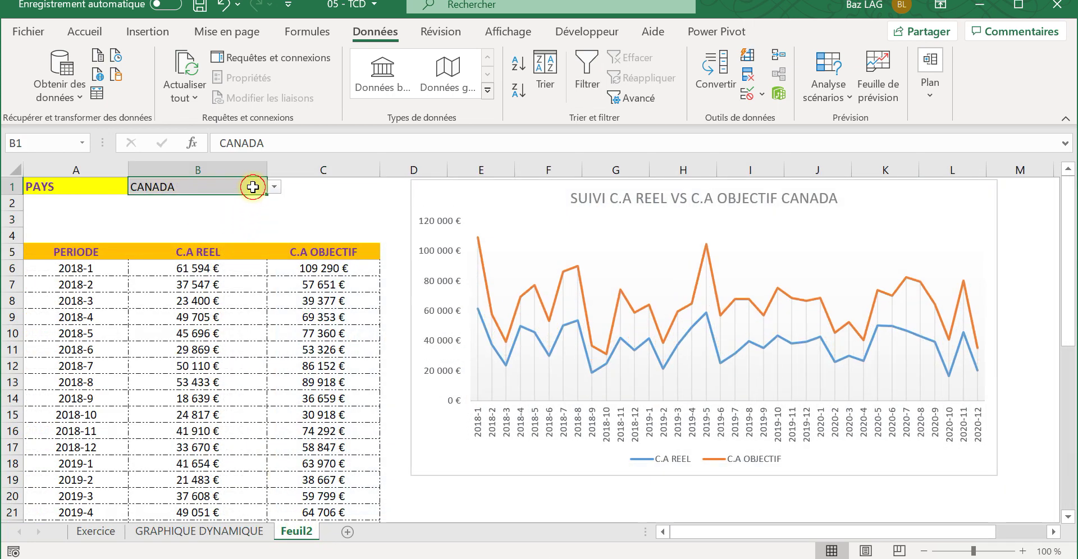
{"action": "left_click", "coordinate": [273, 186]}
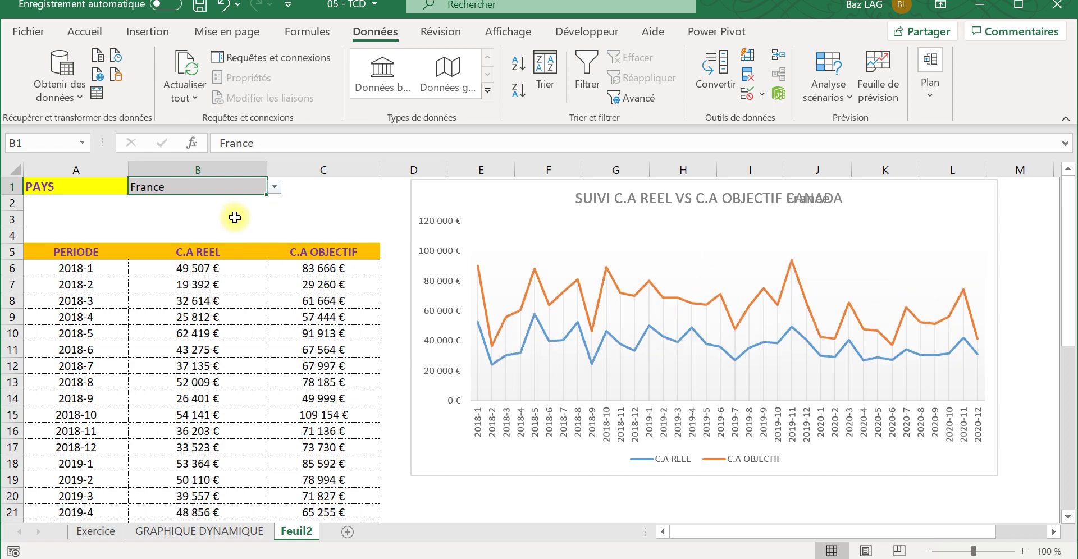
{"action": "left_click", "coordinate": [272, 189]}
{"action": "left_click", "coordinate": [250, 190]}
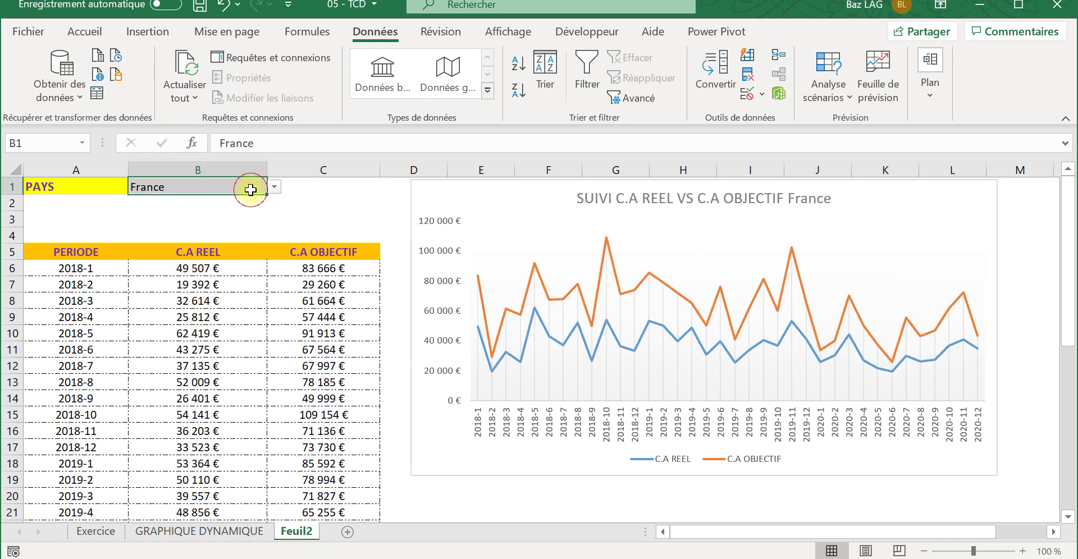
{"action": "left_click", "coordinate": [275, 190]}
{"action": "left_click", "coordinate": [243, 237]}
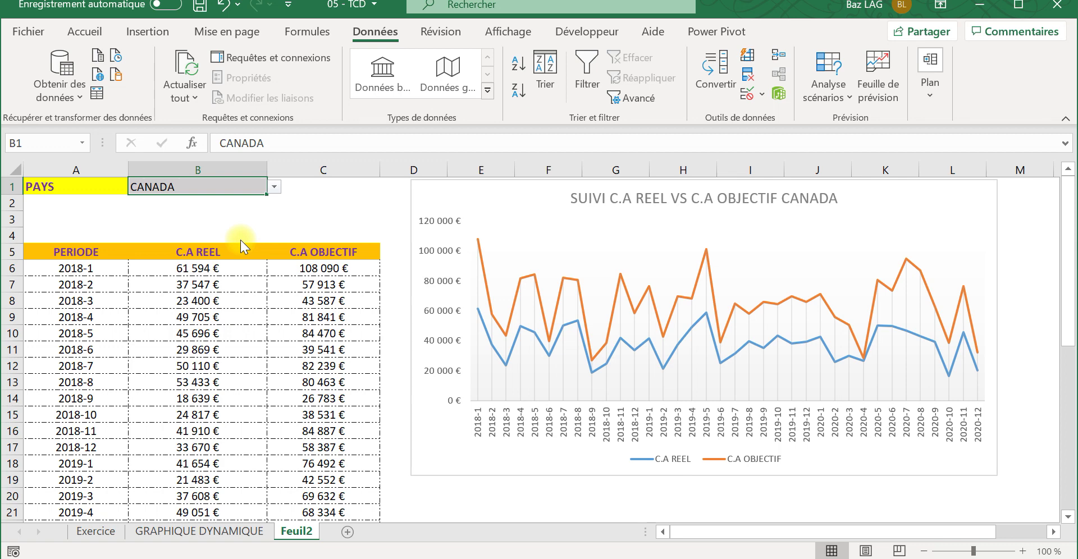
Test the chart with JAPON, MALI and SENEGAL in B1, and return the country to CANADA.
{"action": "left_click", "coordinate": [275, 187]}
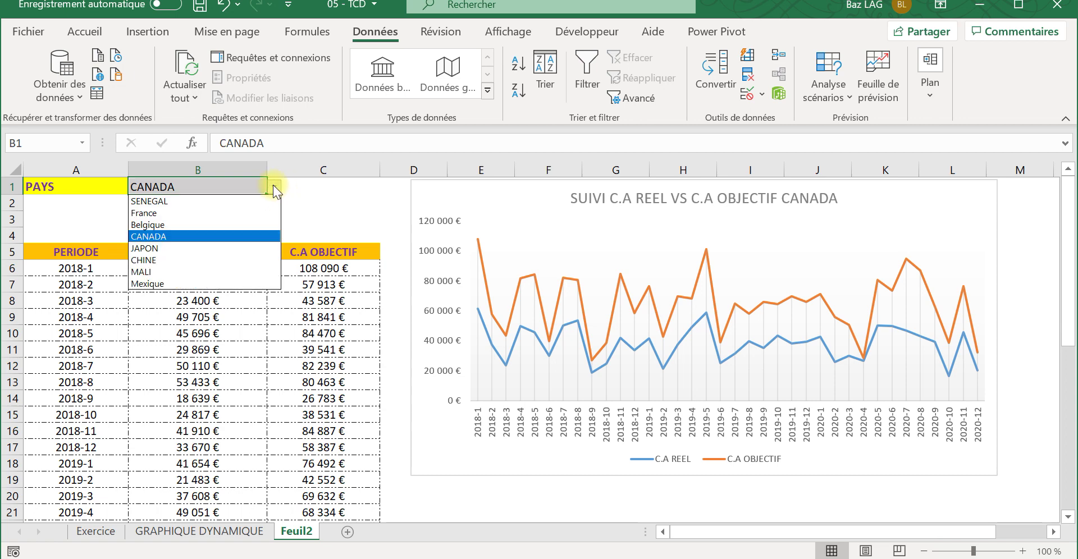
{"action": "left_click", "coordinate": [235, 247]}
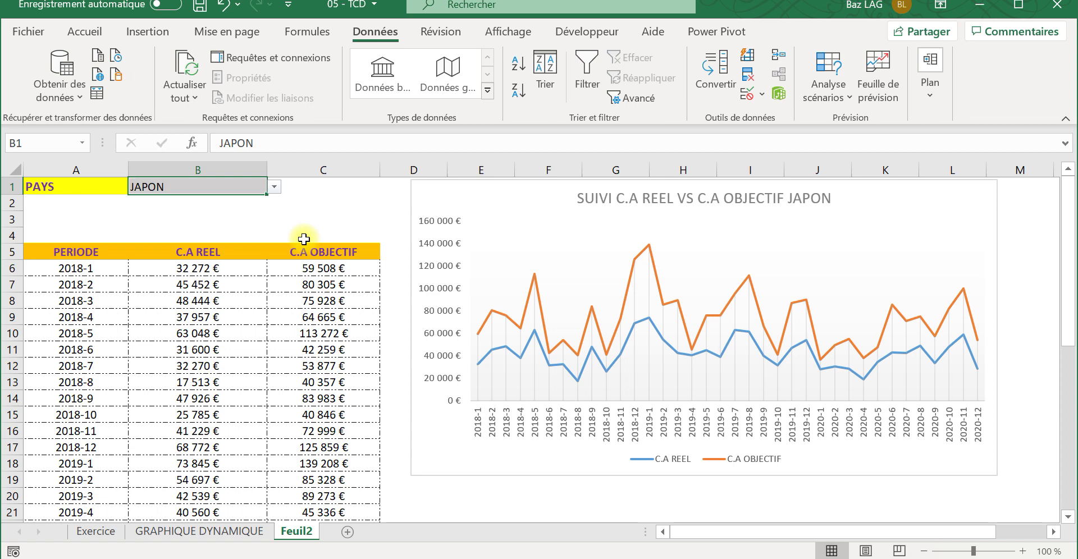
{"action": "left_click", "coordinate": [274, 187]}
{"action": "left_click", "coordinate": [235, 272]}
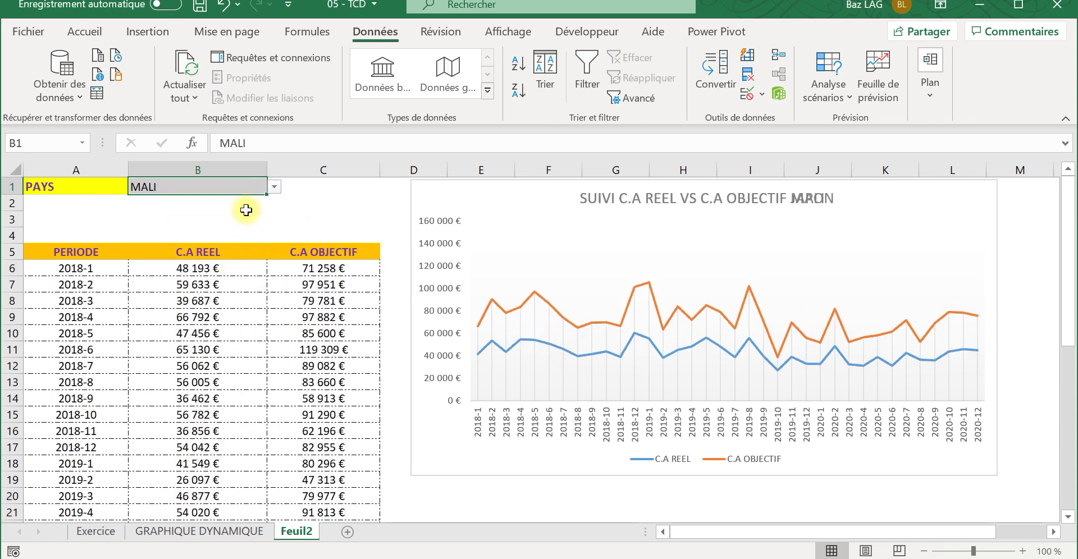
{"action": "left_click", "coordinate": [271, 190]}
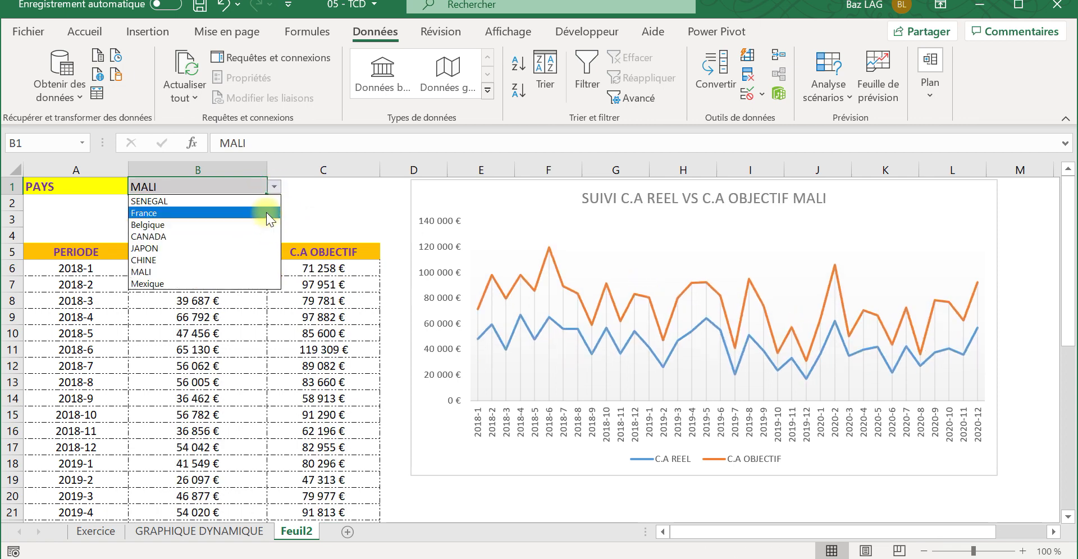
{"action": "left_click", "coordinate": [264, 203]}
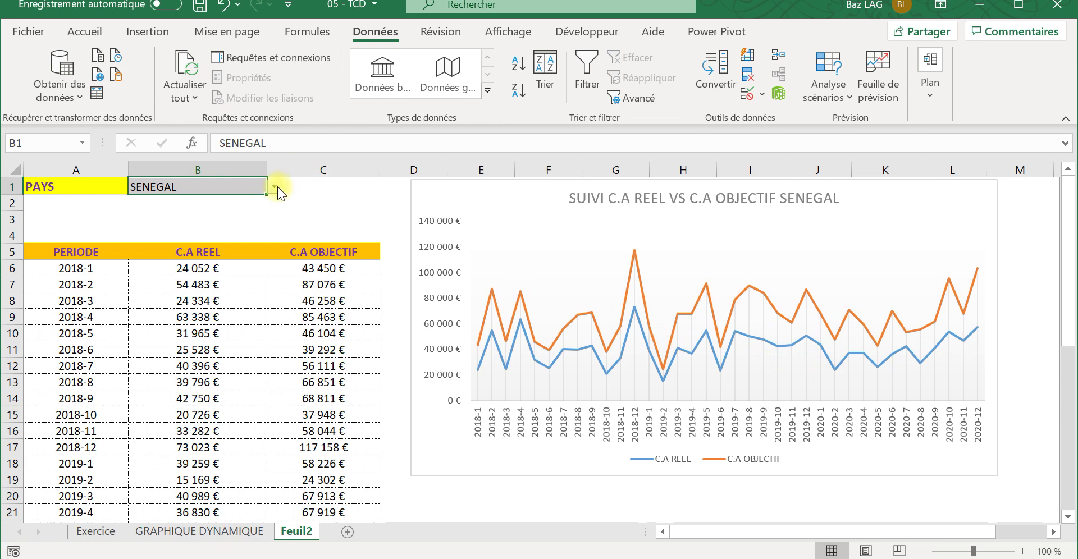
{"action": "left_click", "coordinate": [274, 186]}
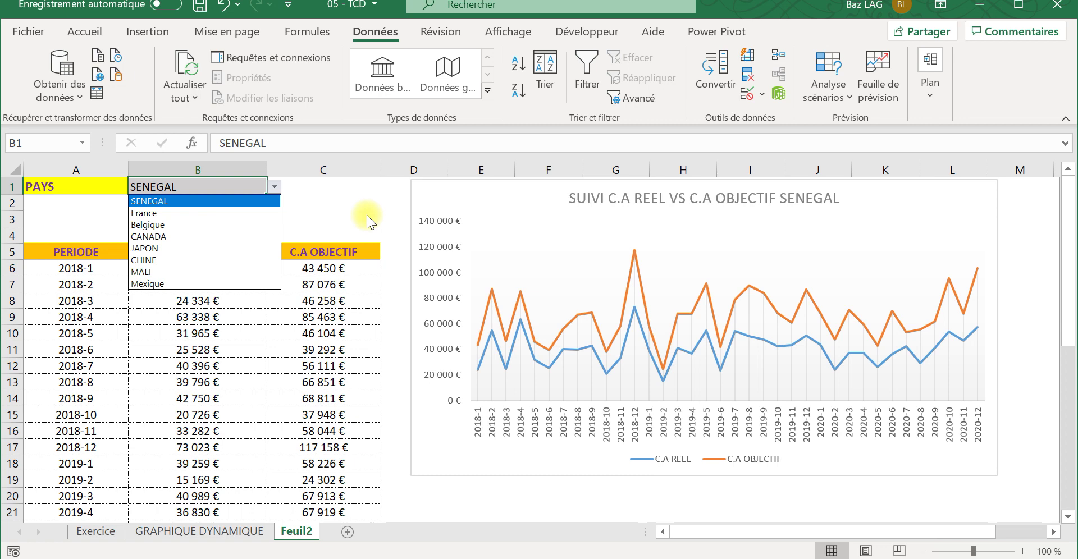
{"action": "left_click", "coordinate": [163, 237]}
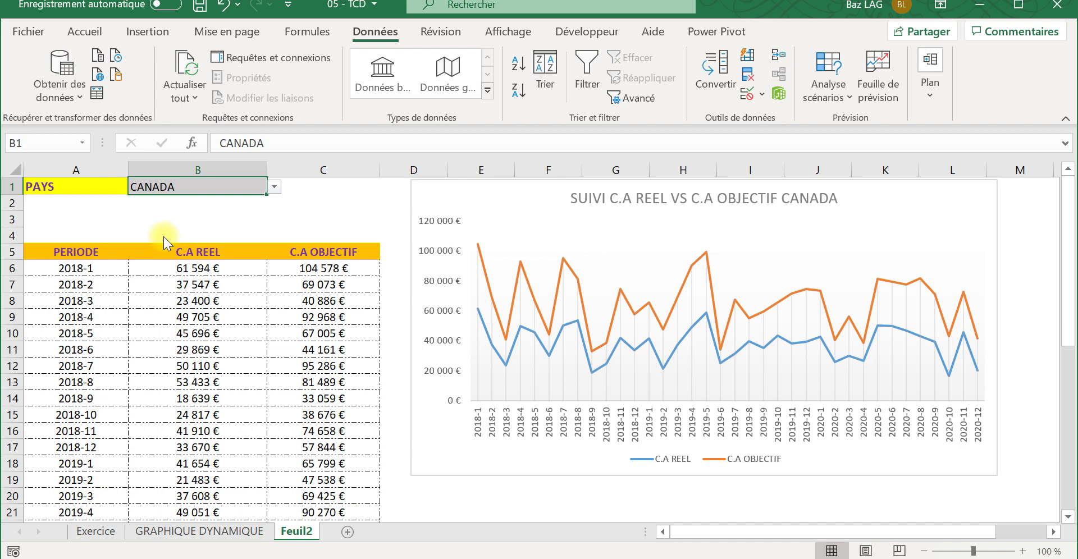
Inspect the C.A REEL formula in B6, and view the Find and Replace options without replacing anything.
{"action": "left_click", "coordinate": [211, 303]}
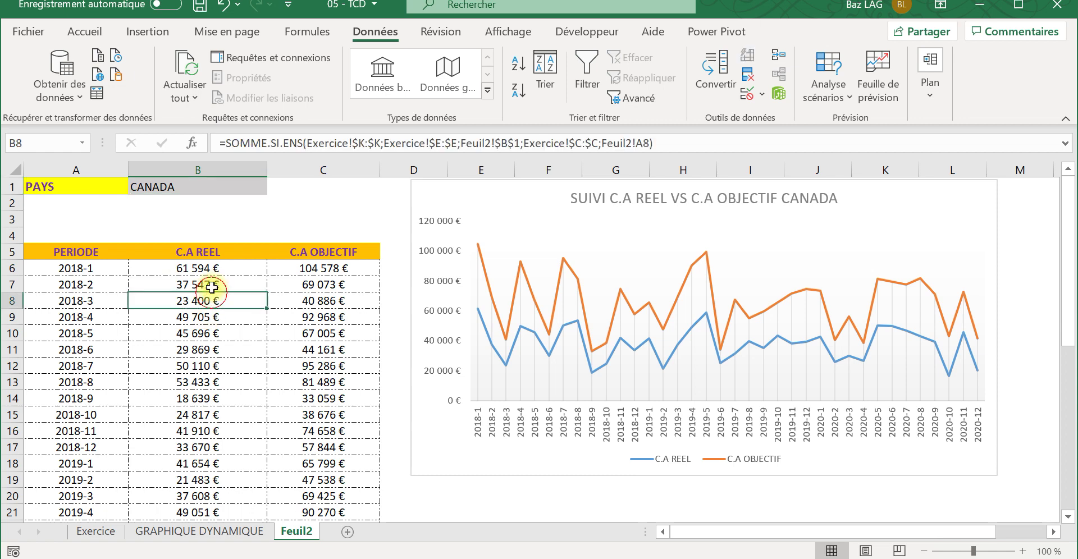
{"action": "left_click", "coordinate": [213, 267]}
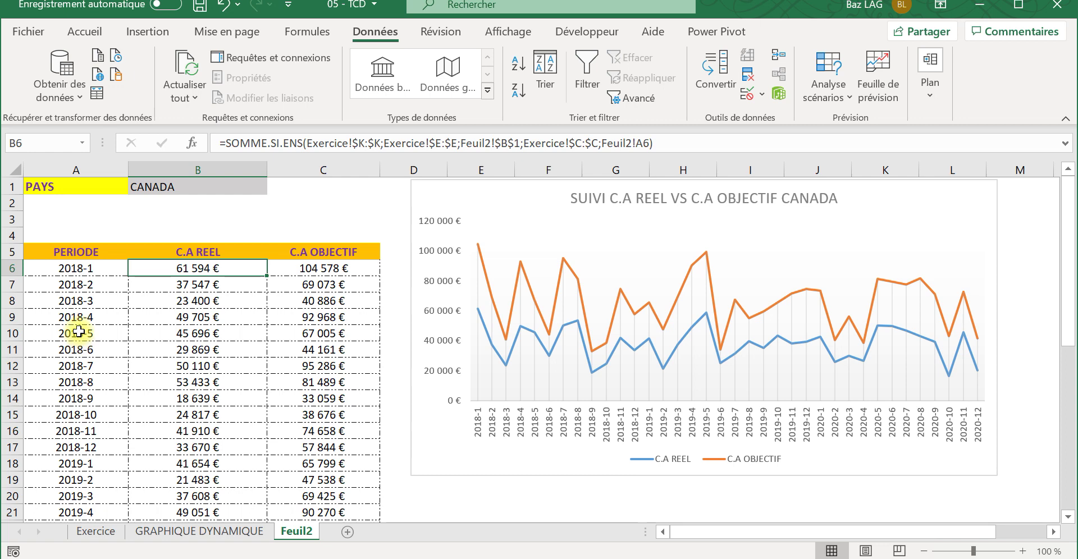
{"action": "key", "text": "ctrl+h"}
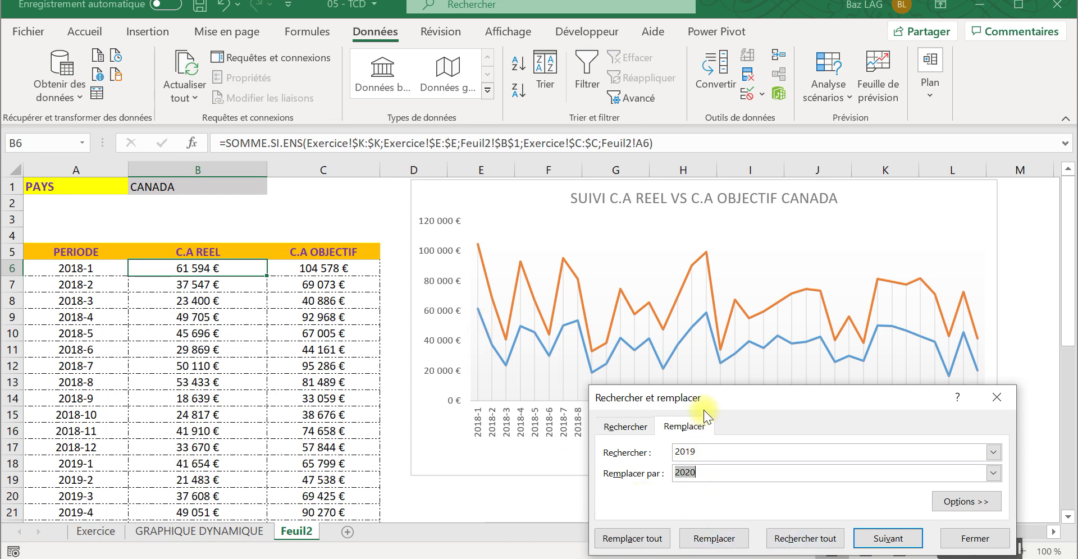
{"action": "left_click", "coordinate": [625, 427]}
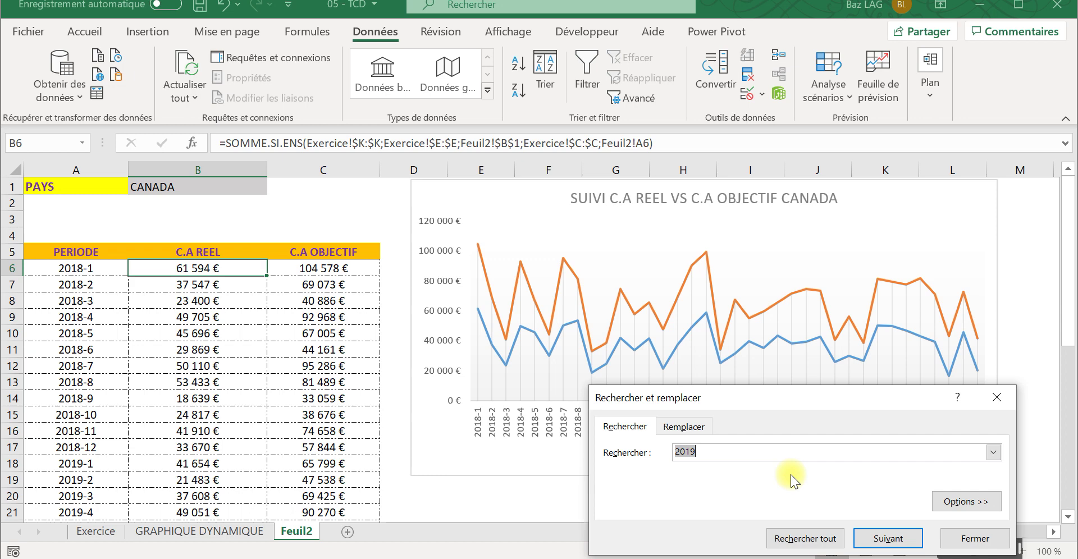
{"action": "left_click", "coordinate": [689, 429]}
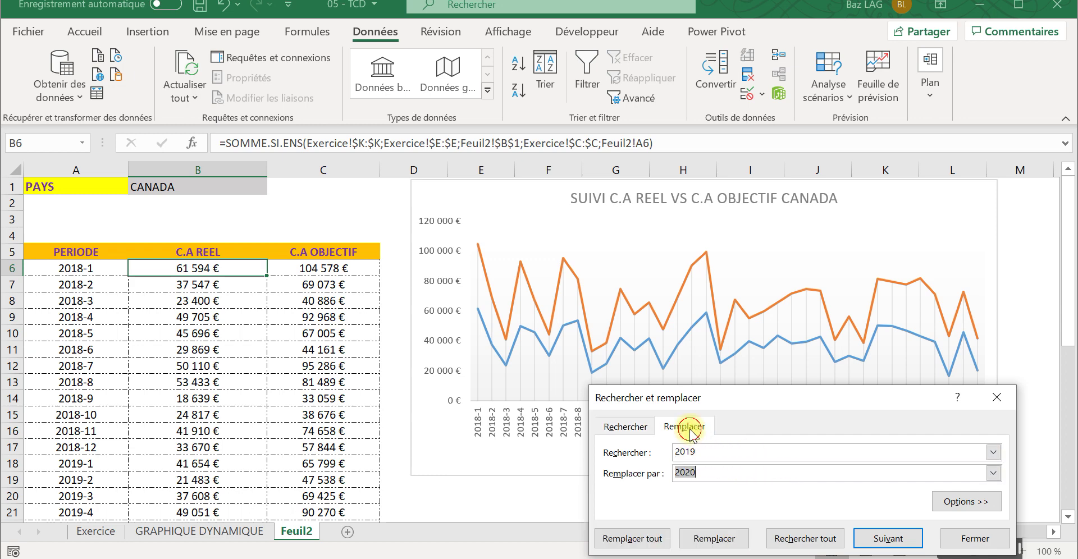
{"action": "left_click", "coordinate": [632, 426]}
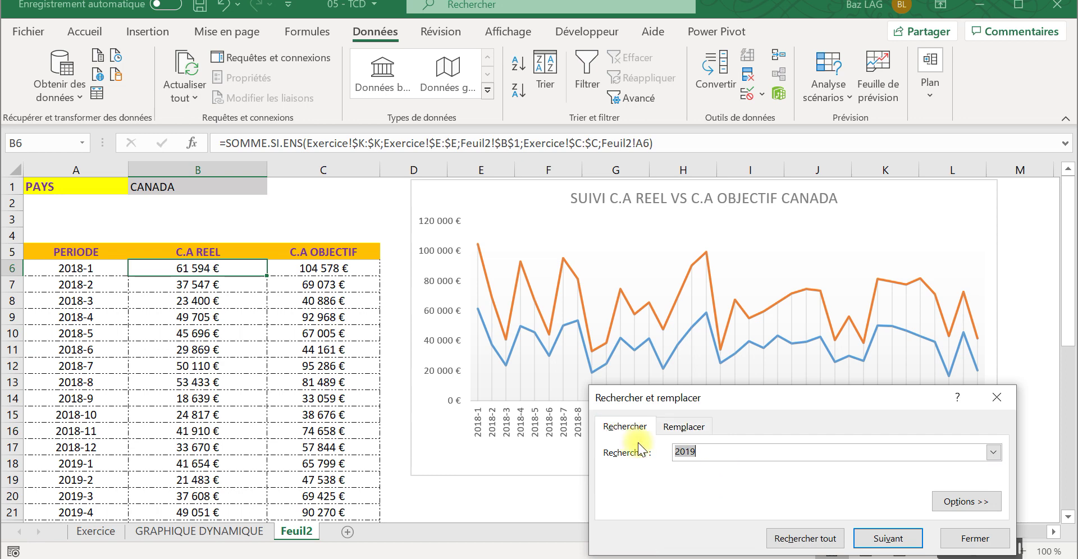
{"action": "left_click", "coordinate": [952, 540]}
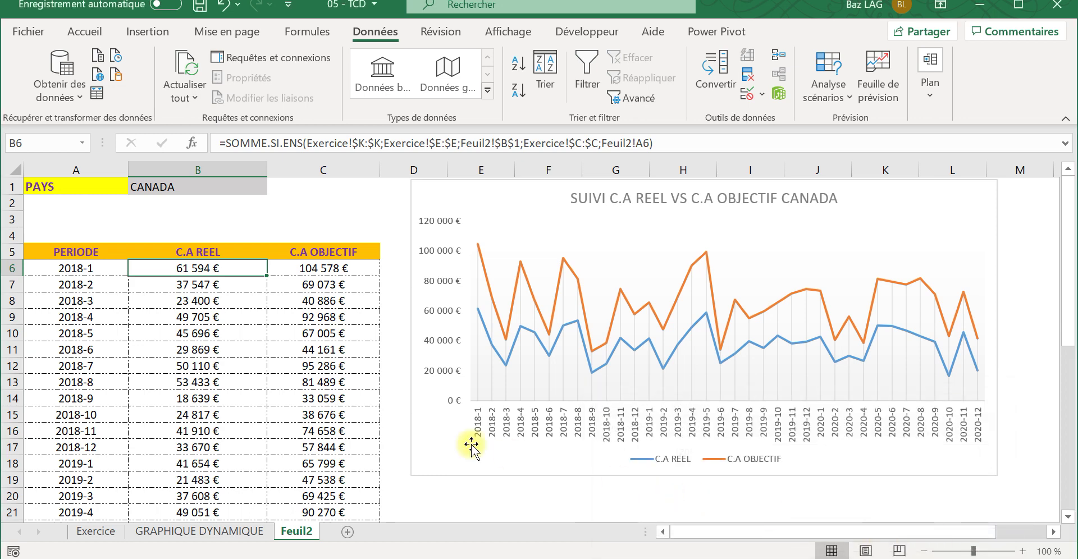